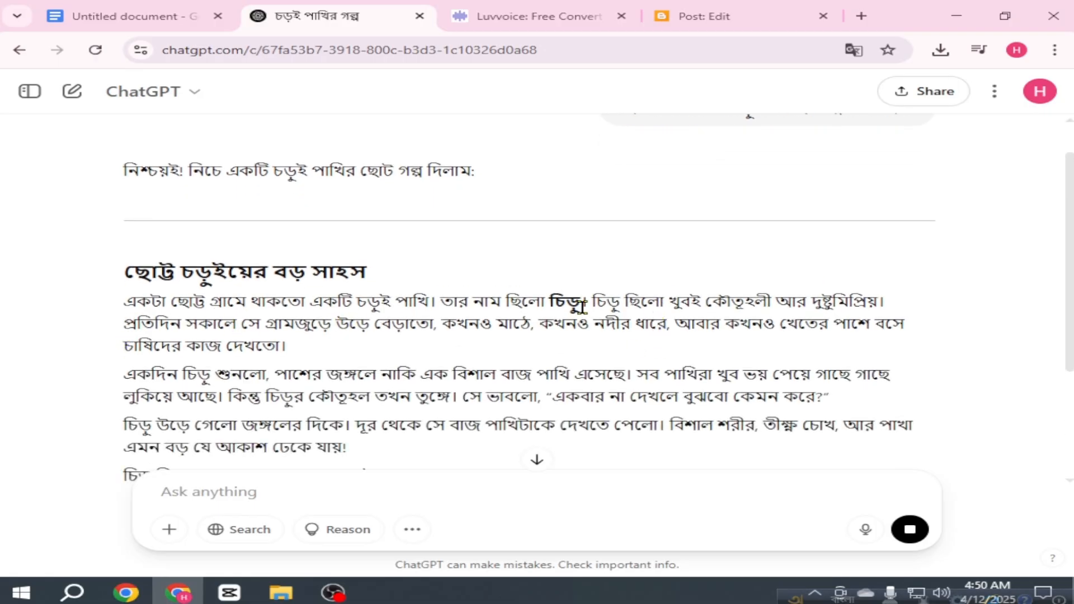
# - Revise the sent story request to "আমাকে একটি চড়ুই পাখির শর্ট গল্প লিখে দাও" and resubmit it
pyautogui.scroll(-10, 447, 347)
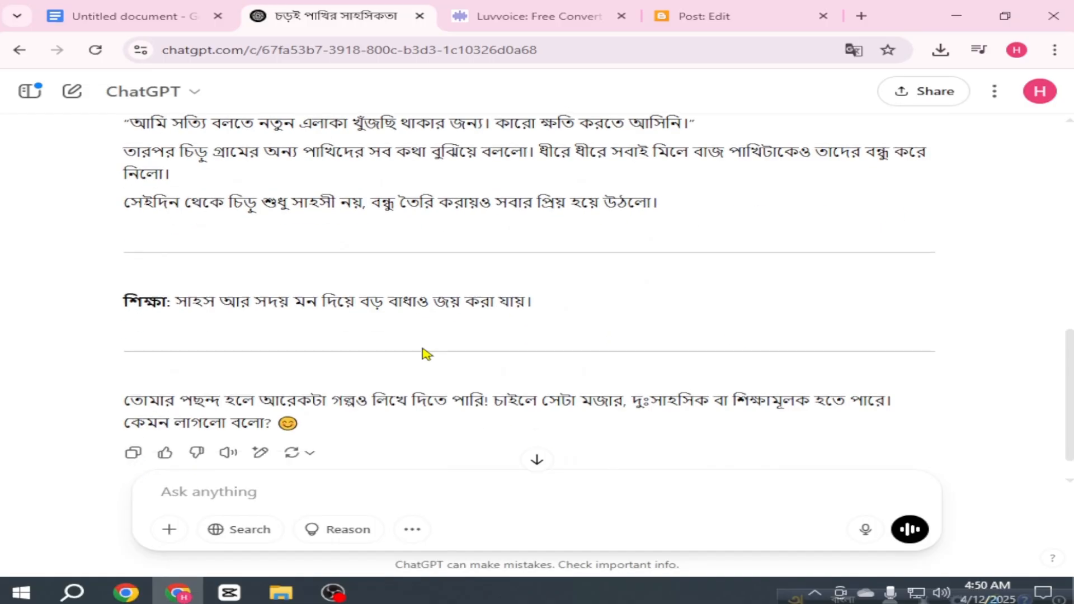
pyautogui.scroll(15, 411, 350)
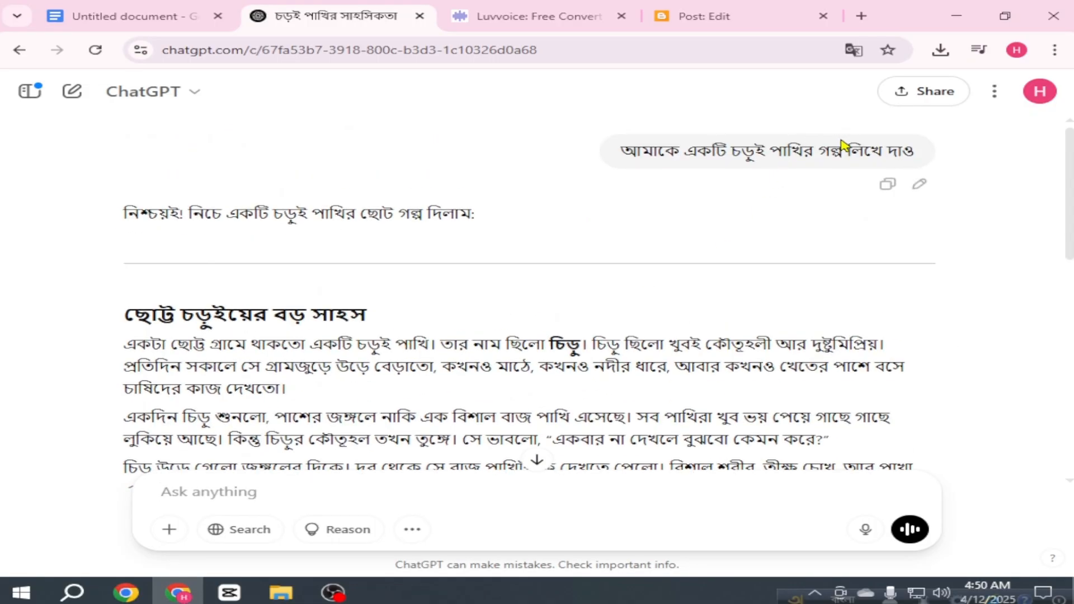
pyautogui.click(926, 185)
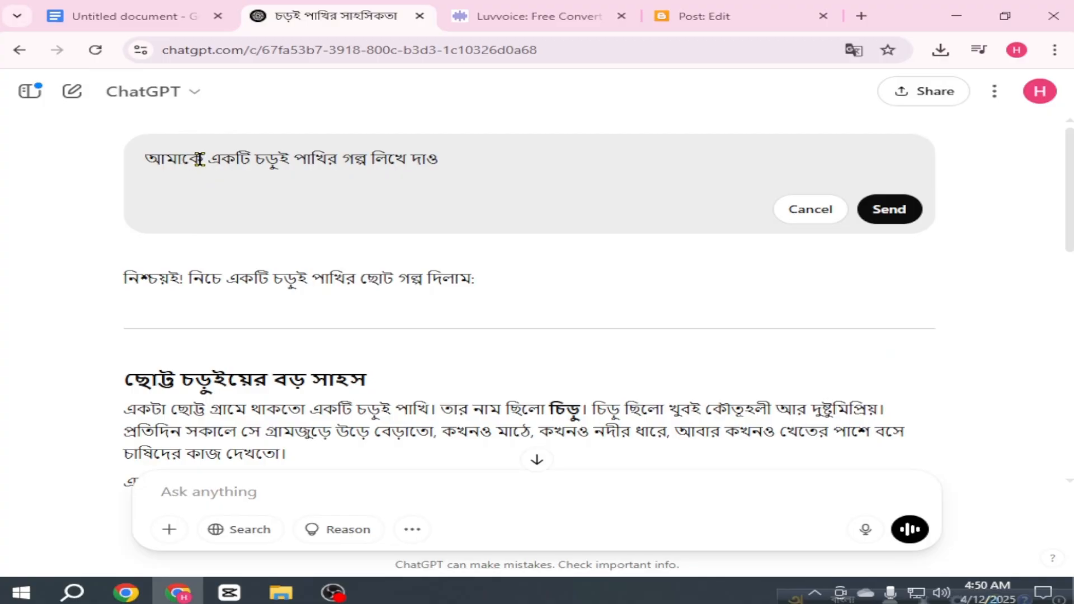
pyautogui.click(294, 159)
pyautogui.write('শর্ট')
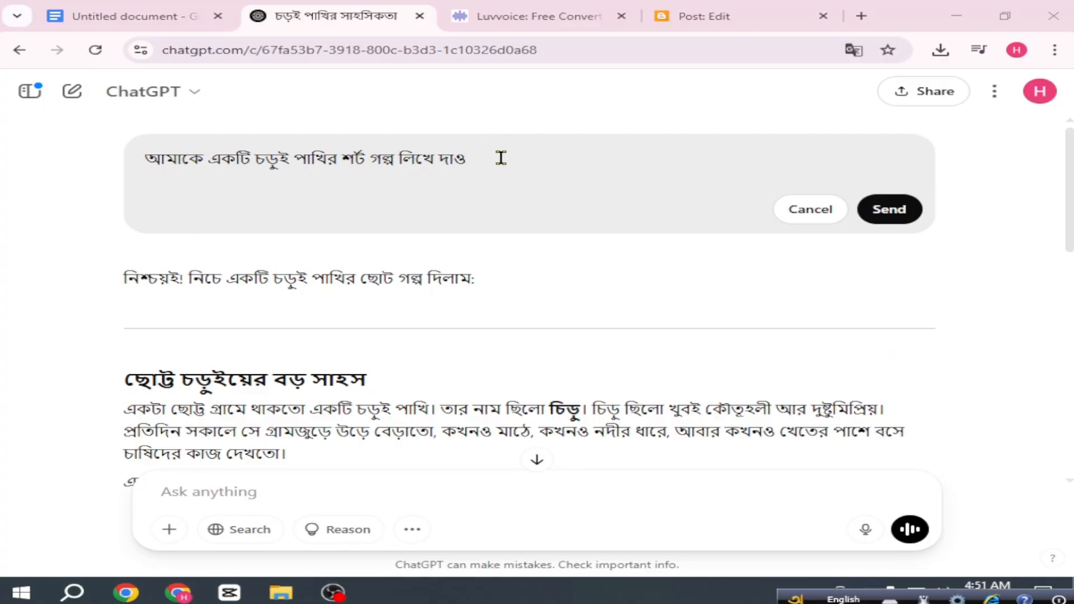
pyautogui.moveTo(500, 158); pyautogui.dragTo(139, 168)
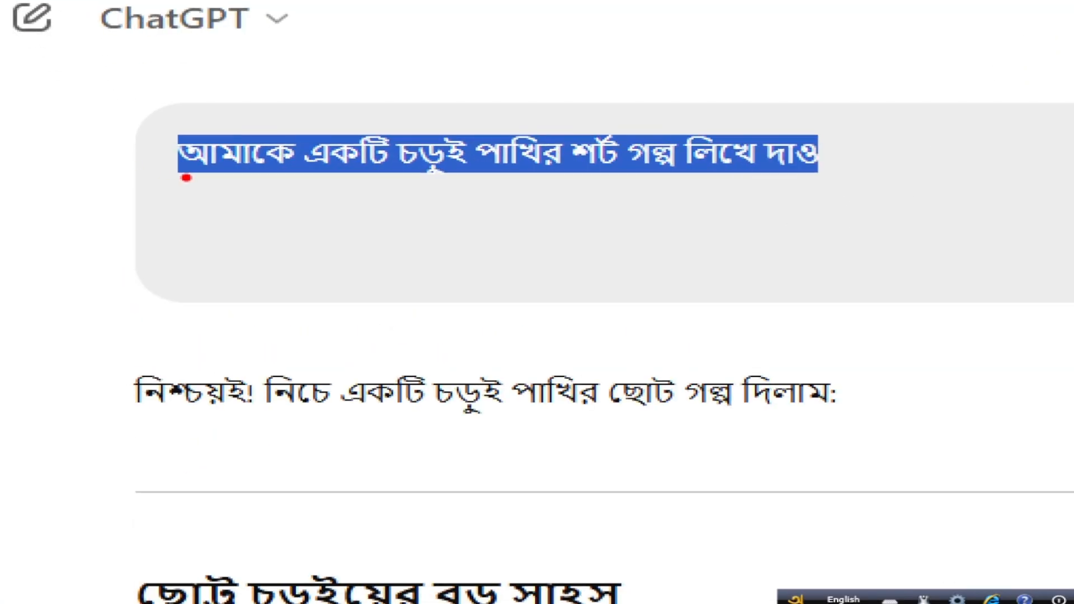
pyautogui.moveTo(186, 178)
pyautogui.mouseDown()
pyautogui.moveTo(864, 193)
pyautogui.moveTo(838, 97)
pyautogui.moveTo(511, 65)
pyautogui.moveTo(89, 111)
pyautogui.moveTo(184, 176)
pyautogui.mouseUp()
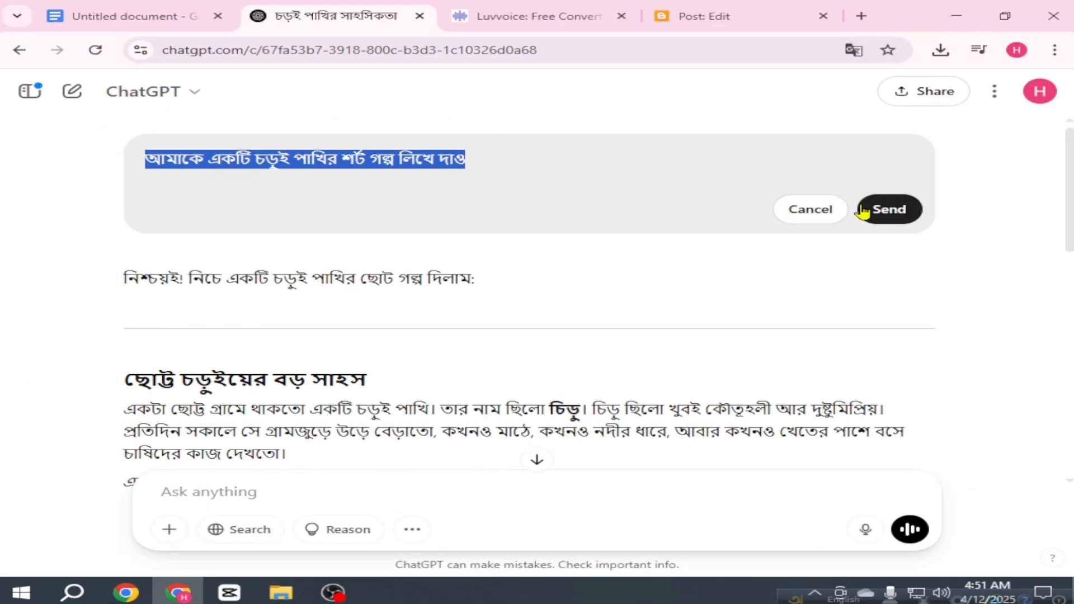
pyautogui.click(890, 209)
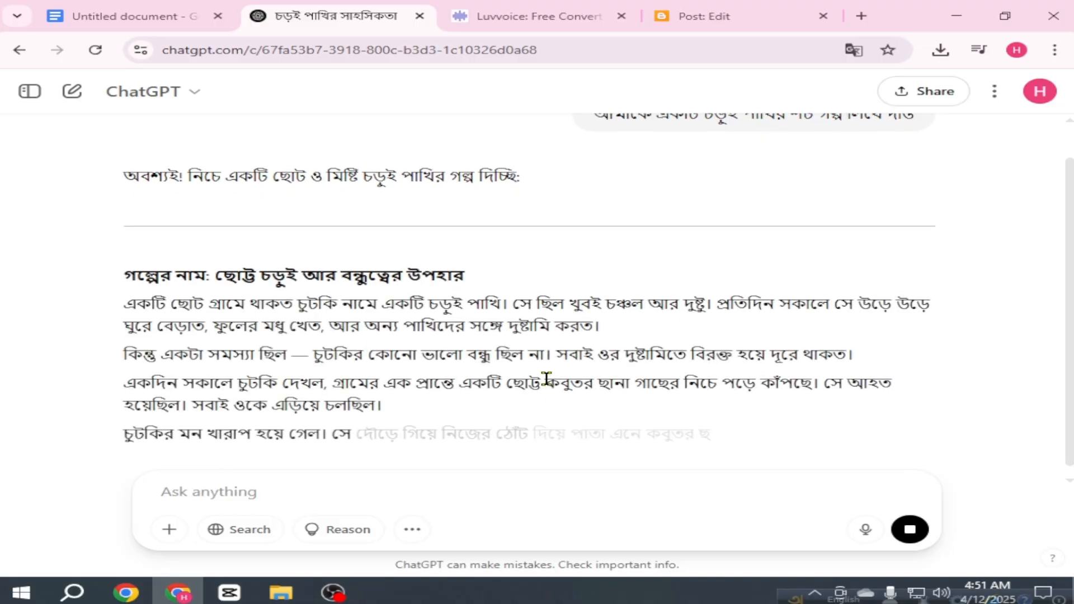
# - Send the follow-up message "write me part by part imaige prompt" for the new short sparrow story
pyautogui.scroll(-4, 497, 374)
pyautogui.moveTo(525, 356); pyautogui.dragTo(99, 175)
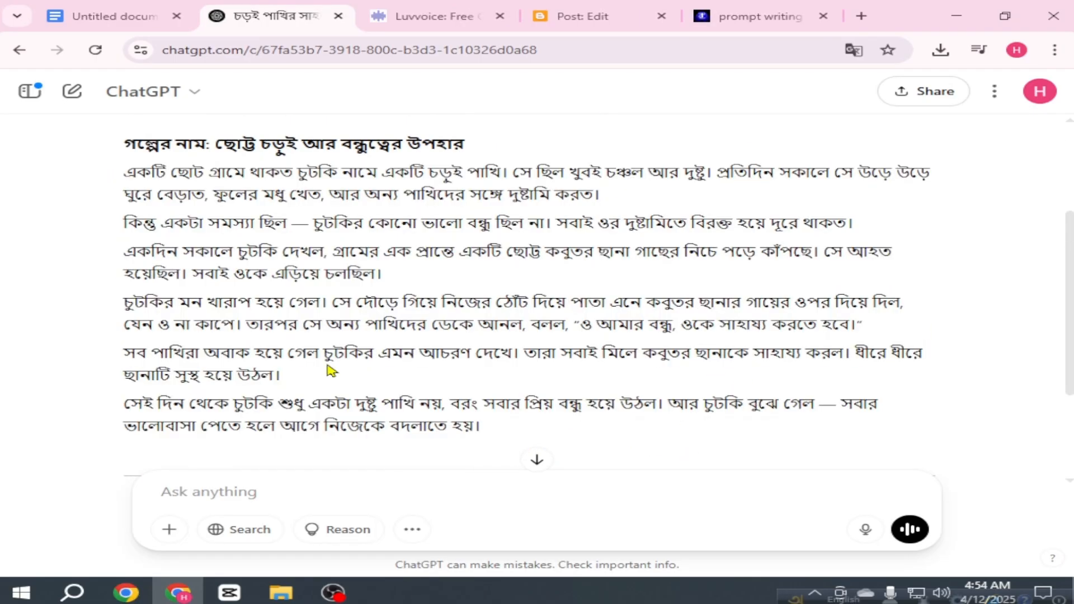
pyautogui.scroll(3, 330, 369)
pyautogui.scroll(-3, 330, 369)
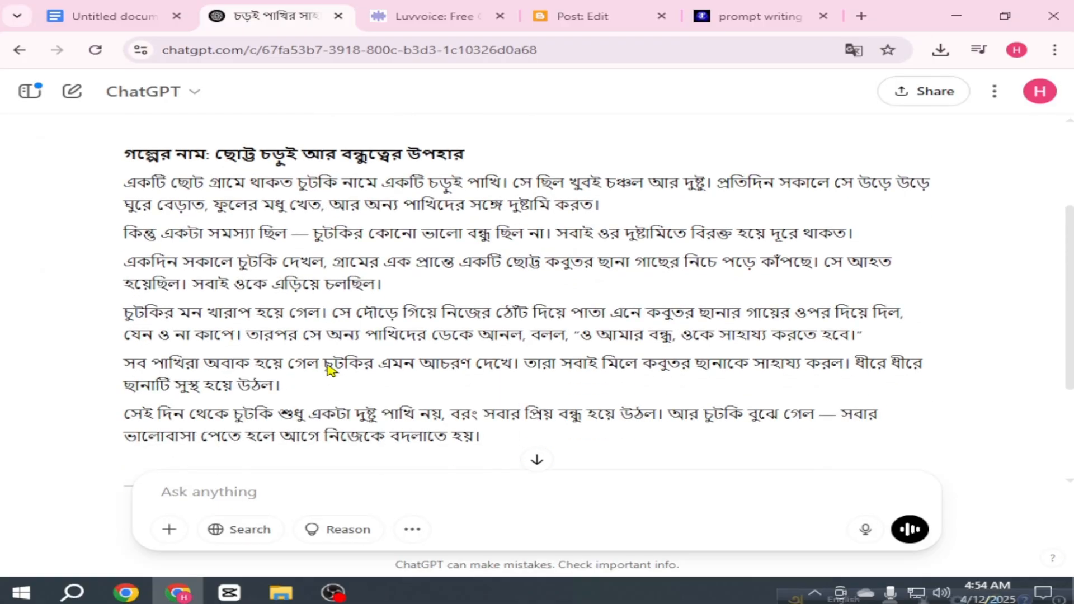
pyautogui.scroll(-3, 368, 388)
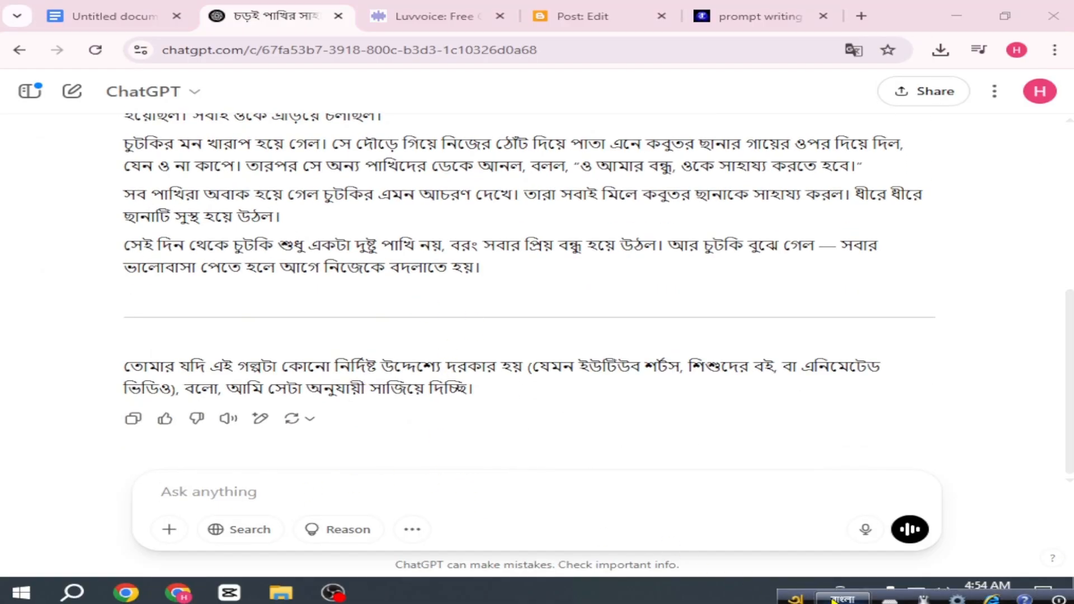
pyautogui.click(276, 497)
pyautogui.write('part b')
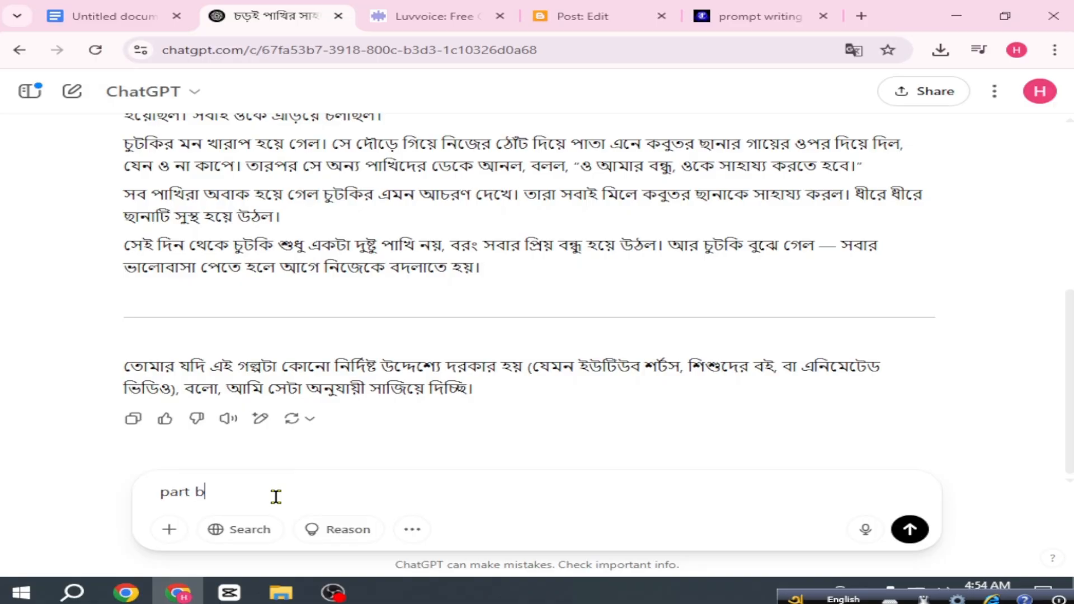
pyautogui.write('a')
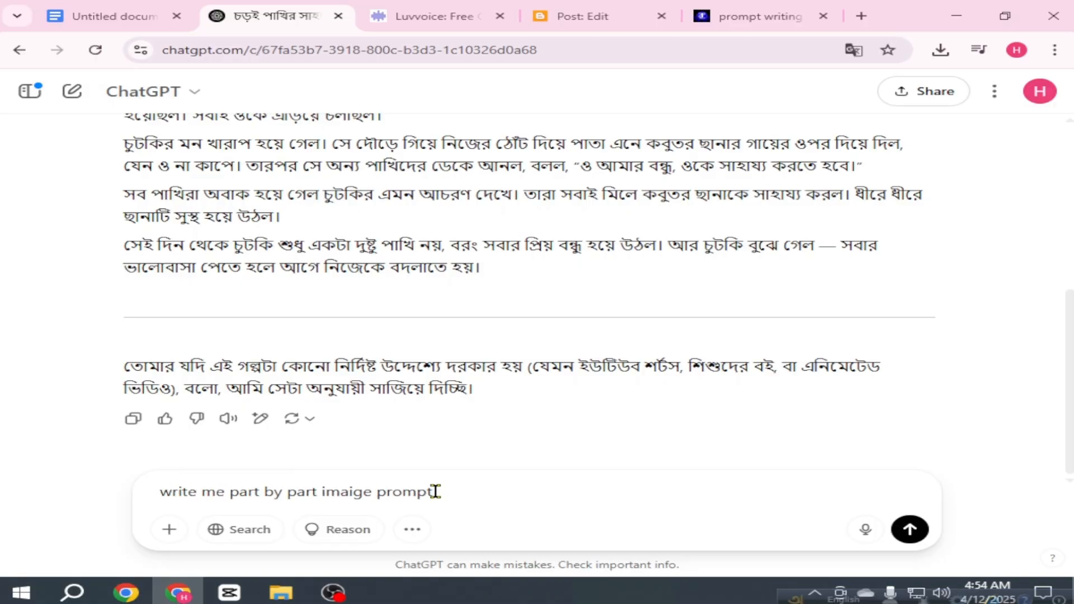
pyautogui.moveTo(442, 493); pyautogui.dragTo(134, 494)
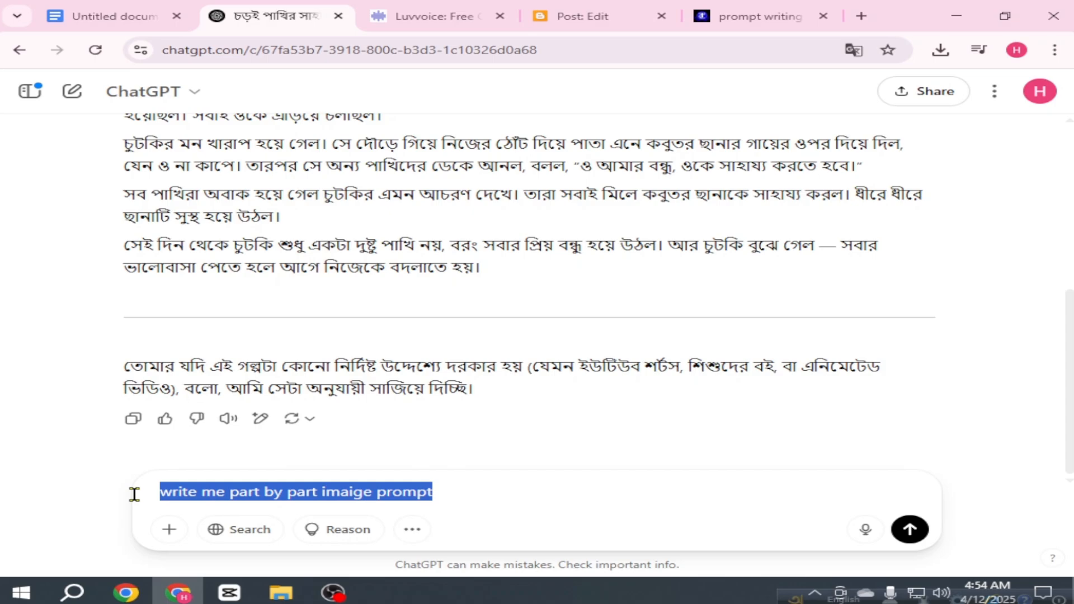
pyautogui.moveTo(163, 513)
pyautogui.mouseDown()
pyautogui.moveTo(573, 545)
pyautogui.moveTo(685, 546)
pyautogui.moveTo(820, 518)
pyautogui.moveTo(712, 461)
pyautogui.moveTo(422, 444)
pyautogui.moveTo(246, 449)
pyautogui.moveTo(194, 461)
pyautogui.moveTo(164, 485)
pyautogui.mouseUp()
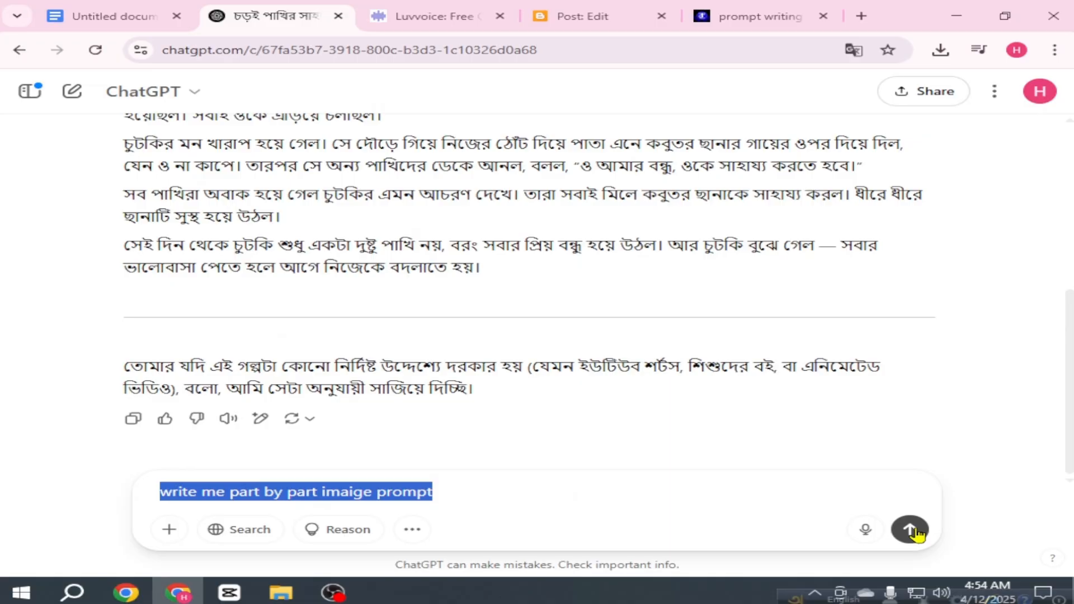
pyautogui.click(910, 529)
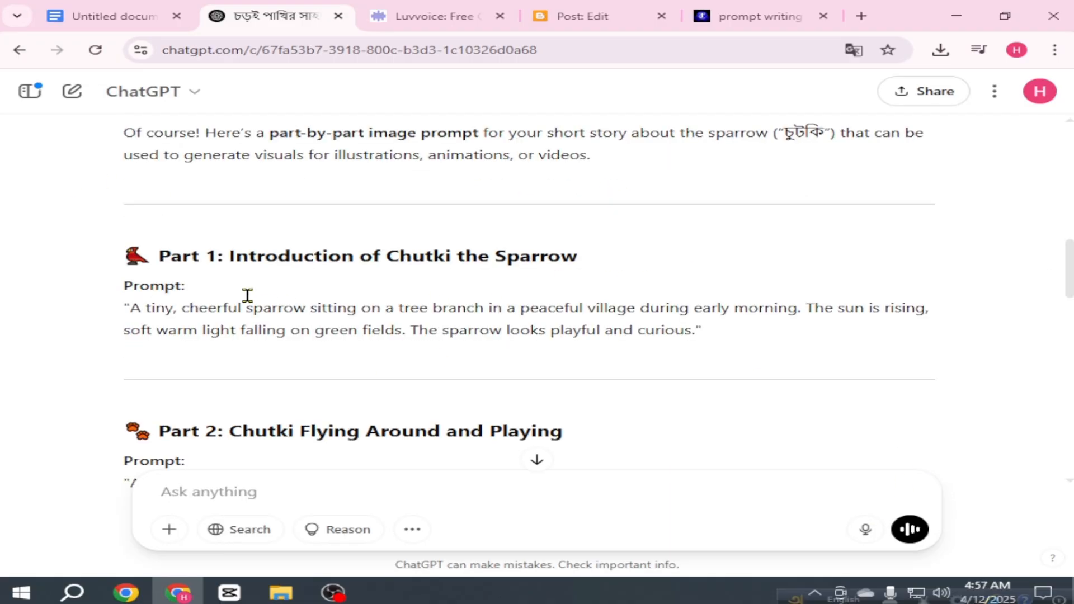
# - Examine the generated image prompts for Parts 1 to 3 of the sparrow story
pyautogui.scroll(1, 200, 256)
pyautogui.scroll(-2, 200, 280)
pyautogui.moveTo(126, 256); pyautogui.dragTo(371, 350)
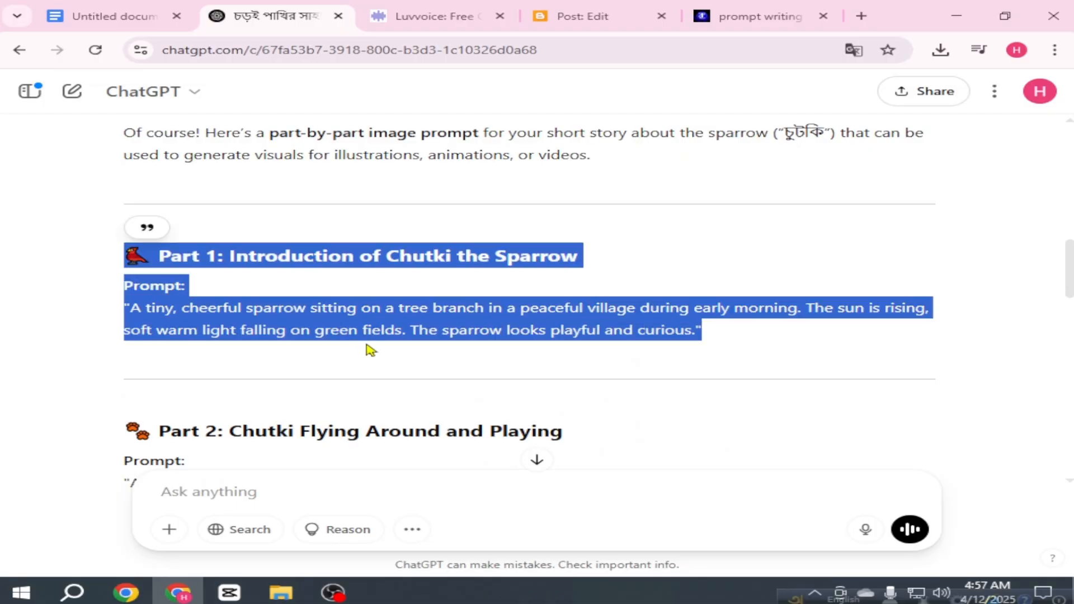
pyautogui.scroll(-3, 290, 311)
pyautogui.moveTo(170, 273); pyautogui.dragTo(278, 360)
pyautogui.scroll(-3, 278, 361)
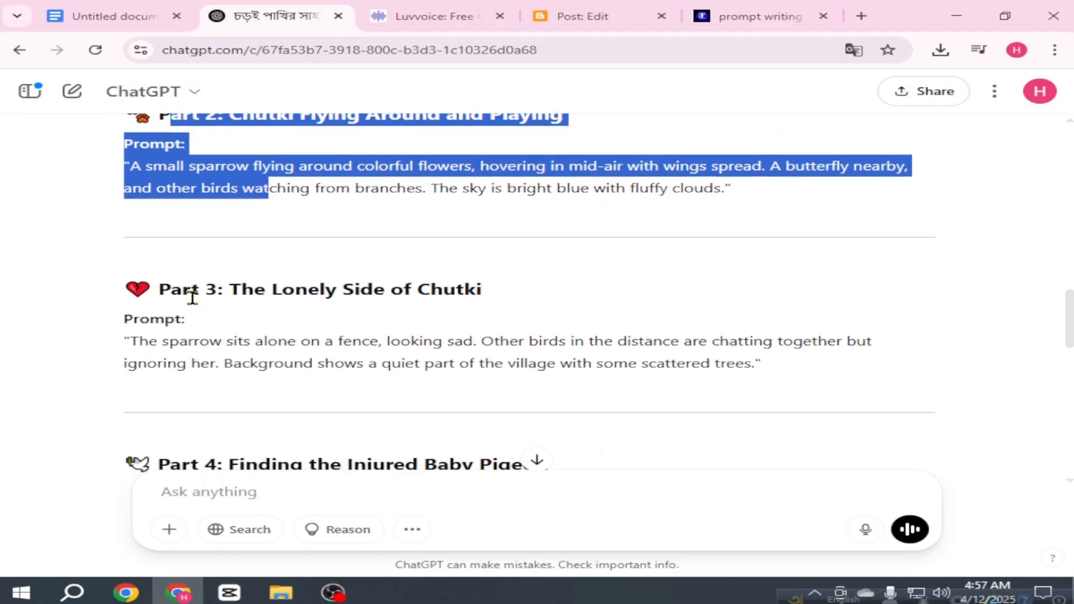
pyautogui.moveTo(170, 292); pyautogui.dragTo(287, 364)
pyautogui.scroll(1, 515, 363)
pyautogui.scroll(4, 515, 364)
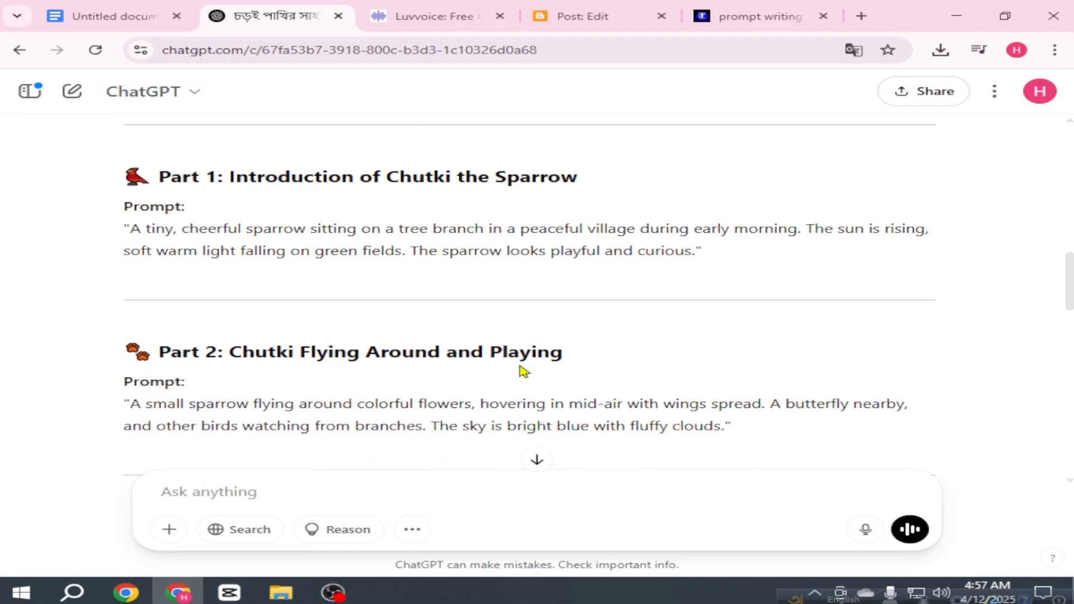
# - Go back to the Bengali short story in the chat and review its paragraphs
pyautogui.scroll(5, 425, 301)
pyautogui.scroll(5, 425, 301)
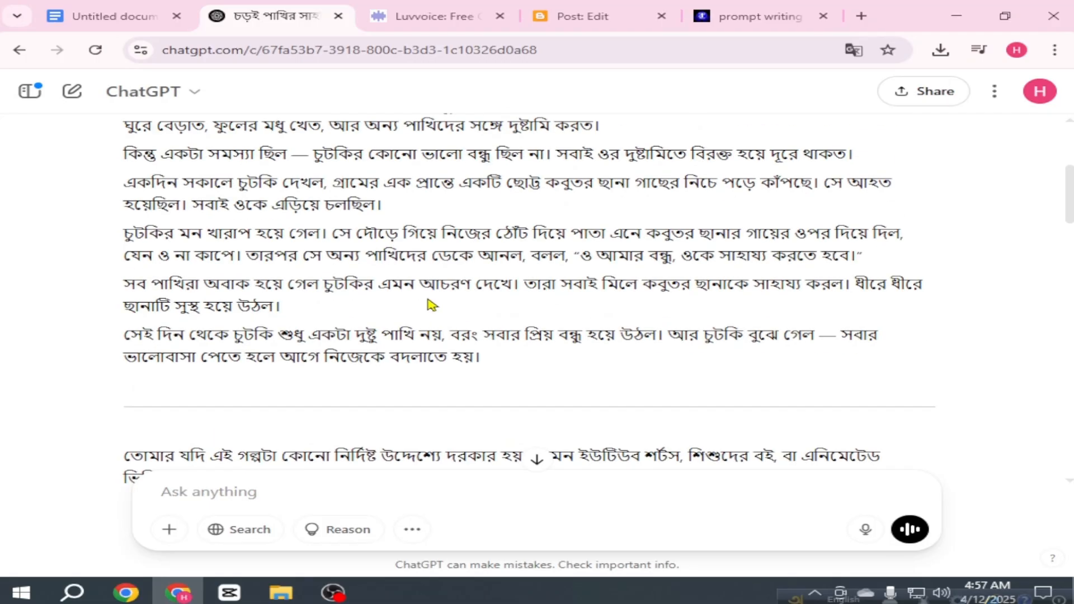
pyautogui.scroll(3, 330, 332)
pyautogui.moveTo(491, 384); pyautogui.dragTo(330, 338)
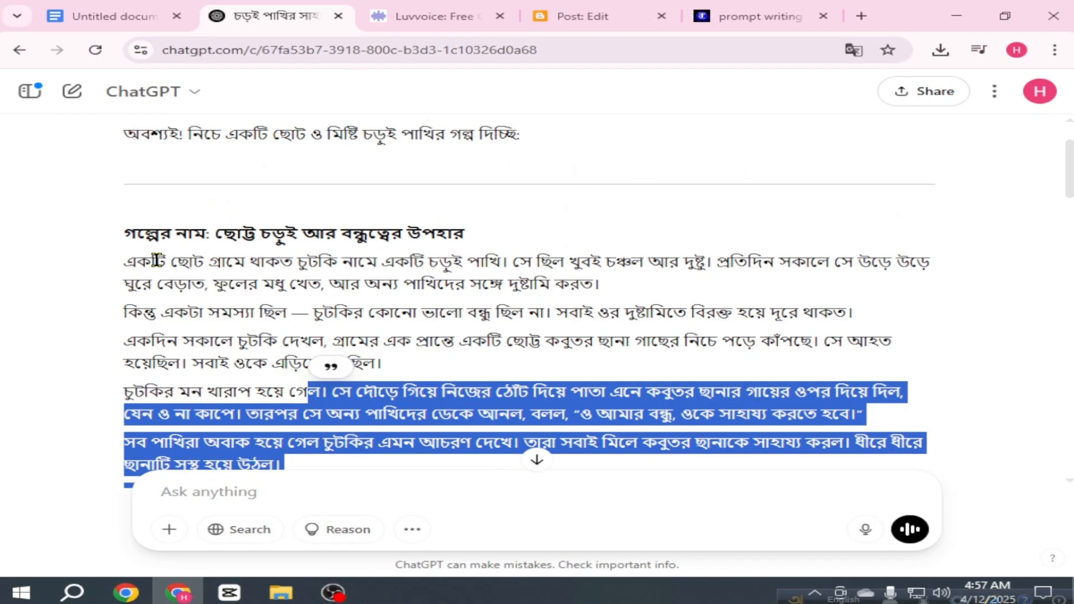
pyautogui.moveTo(133, 259); pyautogui.dragTo(418, 442)
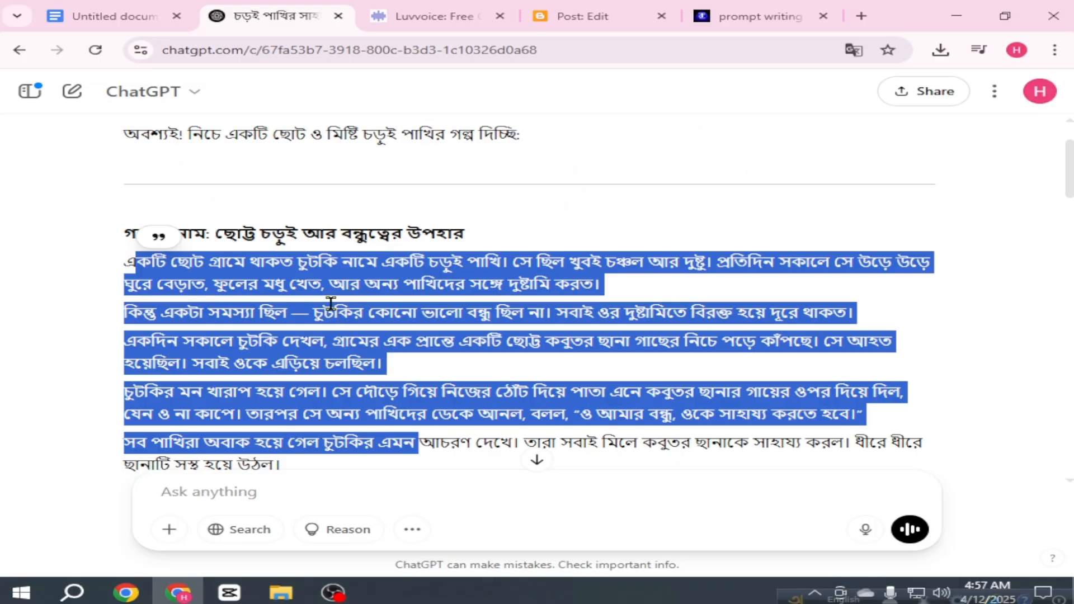
# - Switch to the Google Docs document of saved stories and prompts and go to its first page
pyautogui.click(78, 16)
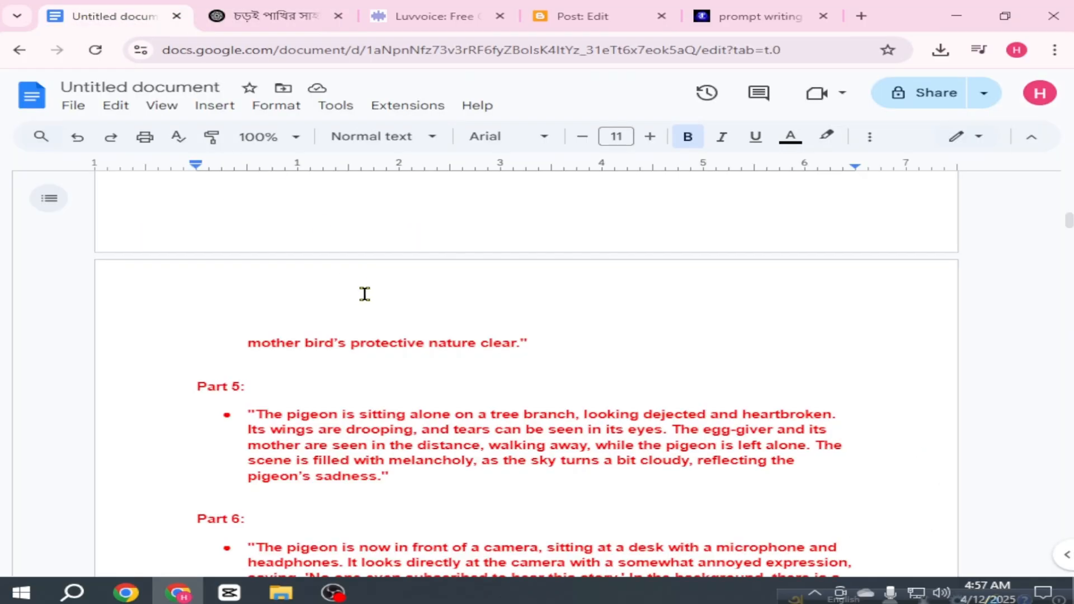
pyautogui.scroll(-3, 518, 311)
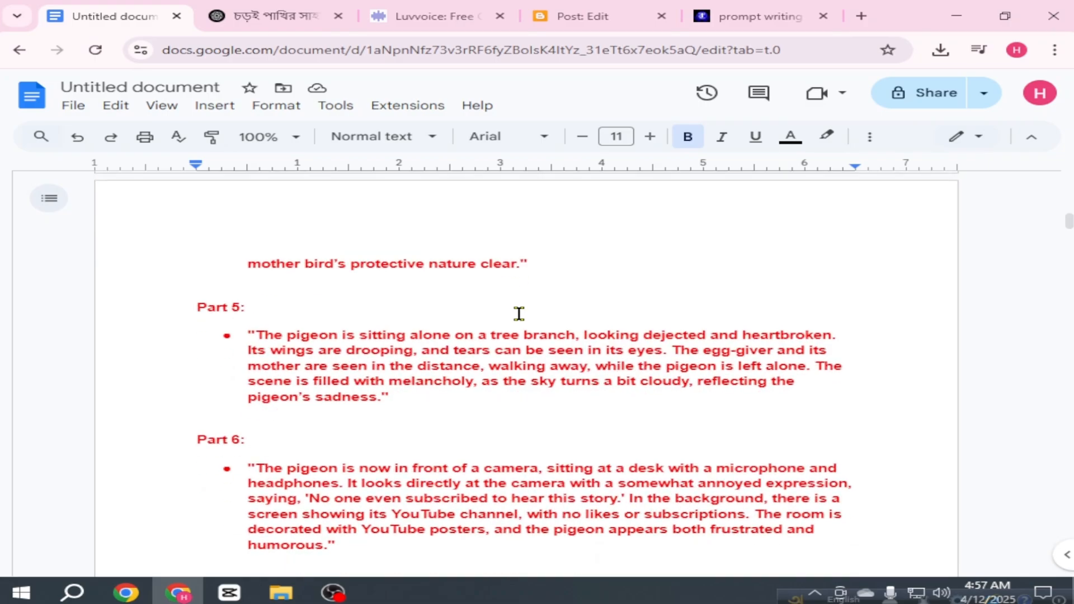
pyautogui.scroll(15, 517, 312)
pyautogui.scroll(15, 537, 313)
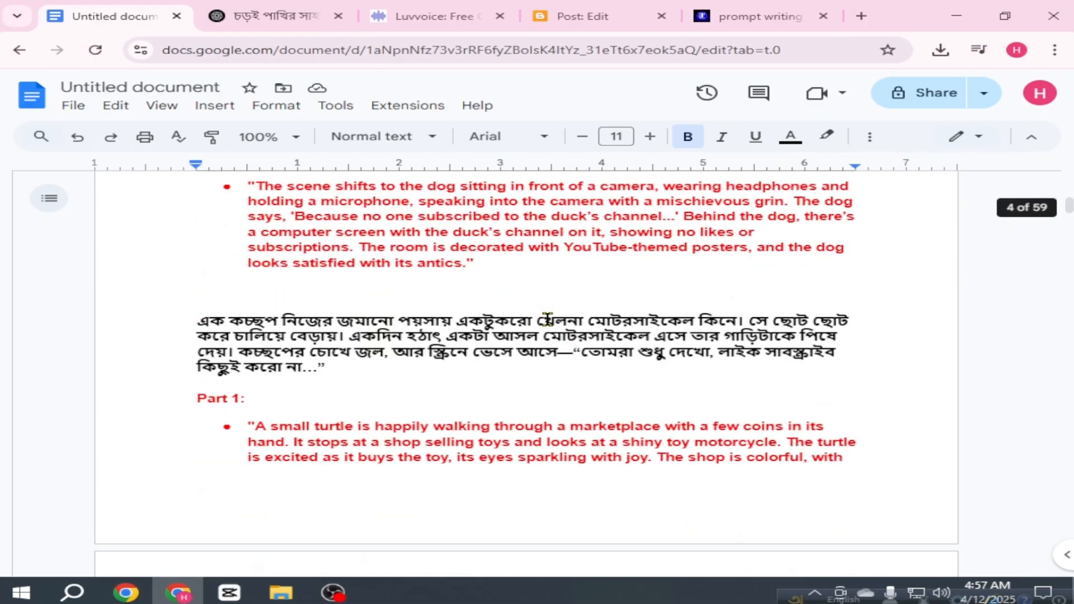
pyautogui.scroll(20, 550, 319)
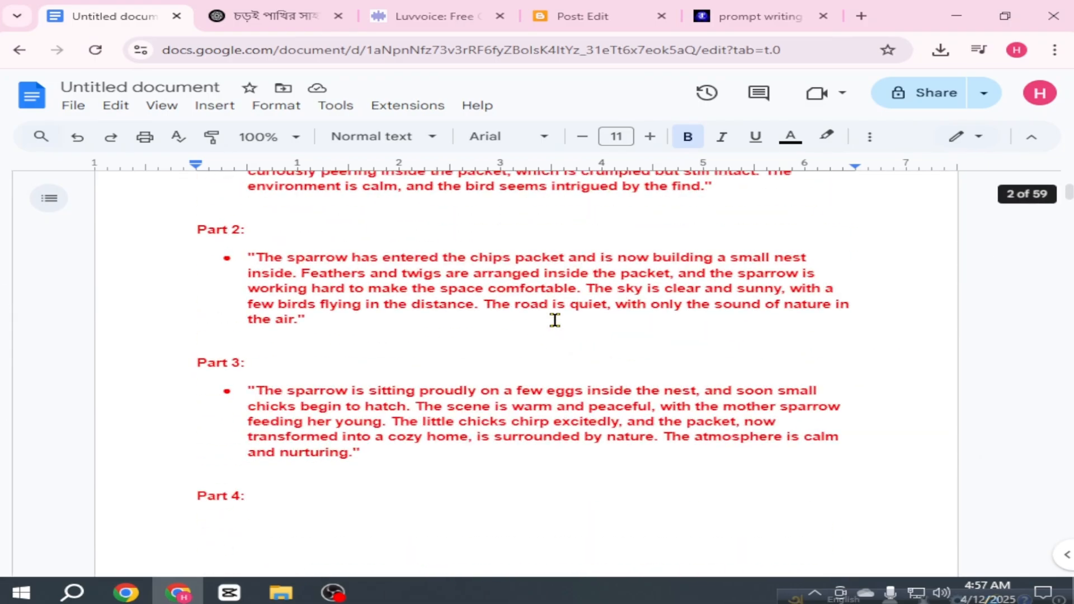
pyautogui.scroll(10, 554, 319)
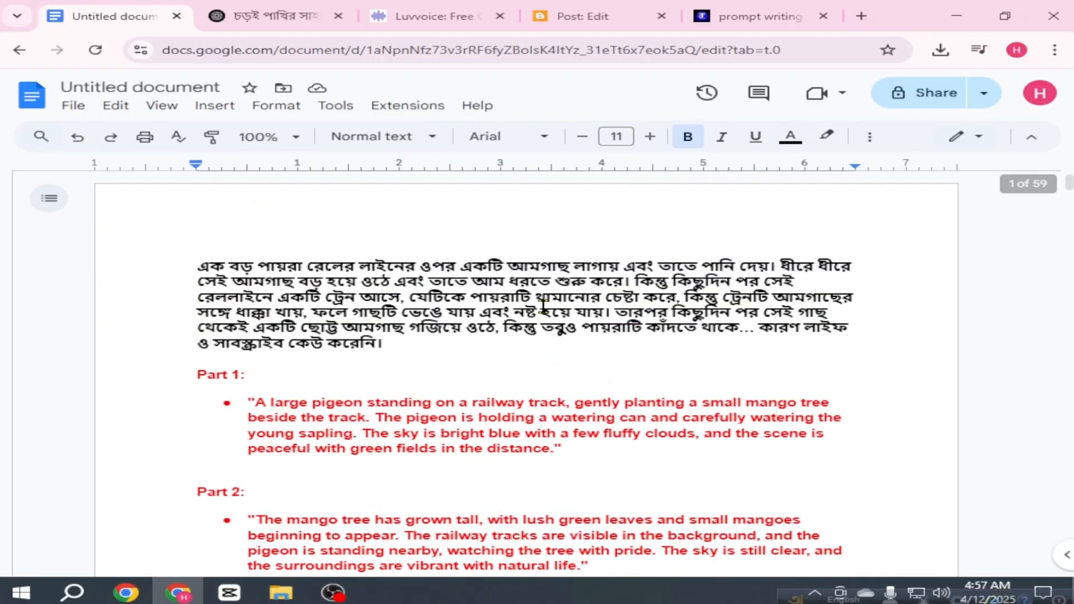
# - Examine how the first Bengali story and its part-by-part image prompts are laid out, highlighting the story and the Part 1 prompt
pyautogui.moveTo(193, 263); pyautogui.dragTo(375, 358)
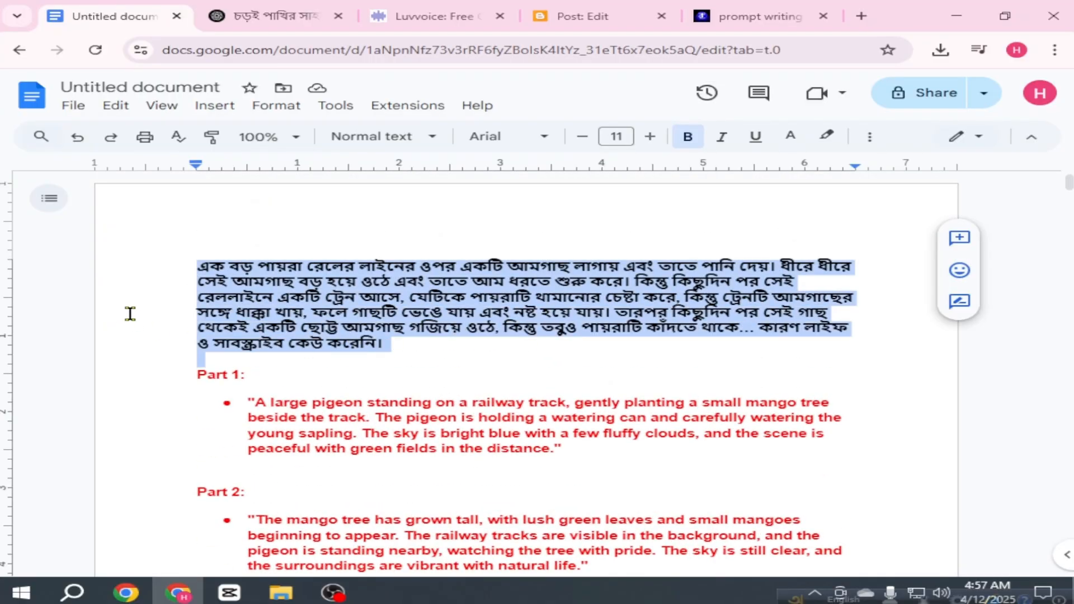
pyautogui.click(130, 313)
pyautogui.scroll(-15, 318, 321)
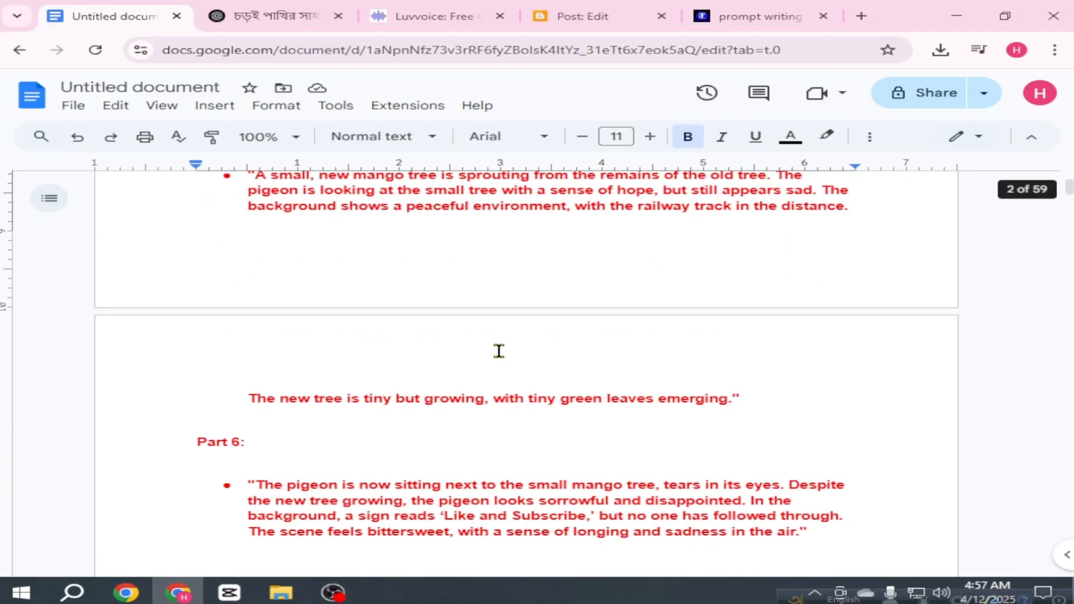
pyautogui.scroll(15, 501, 350)
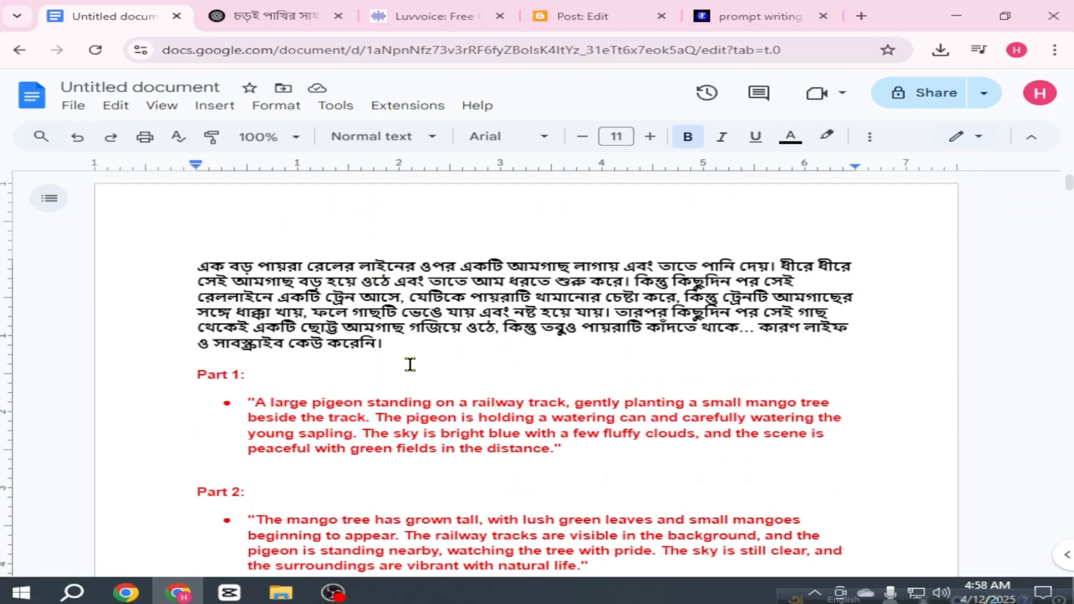
pyautogui.moveTo(410, 364); pyautogui.dragTo(153, 271)
pyautogui.click(427, 357)
pyautogui.moveTo(427, 357); pyautogui.dragTo(170, 273)
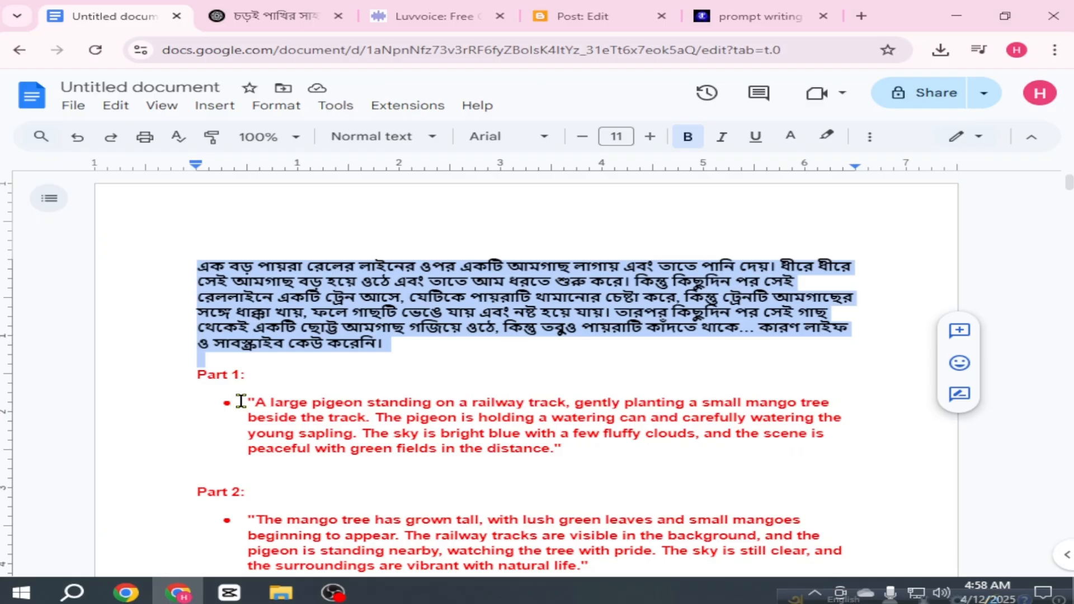
pyautogui.moveTo(241, 400); pyautogui.dragTo(506, 464)
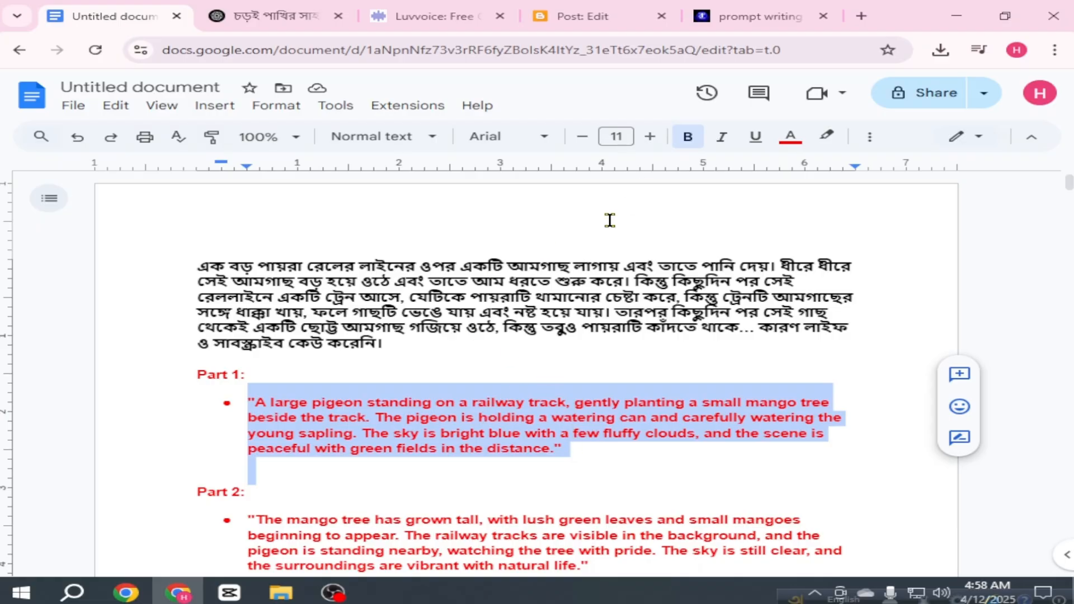
pyautogui.click(446, 351)
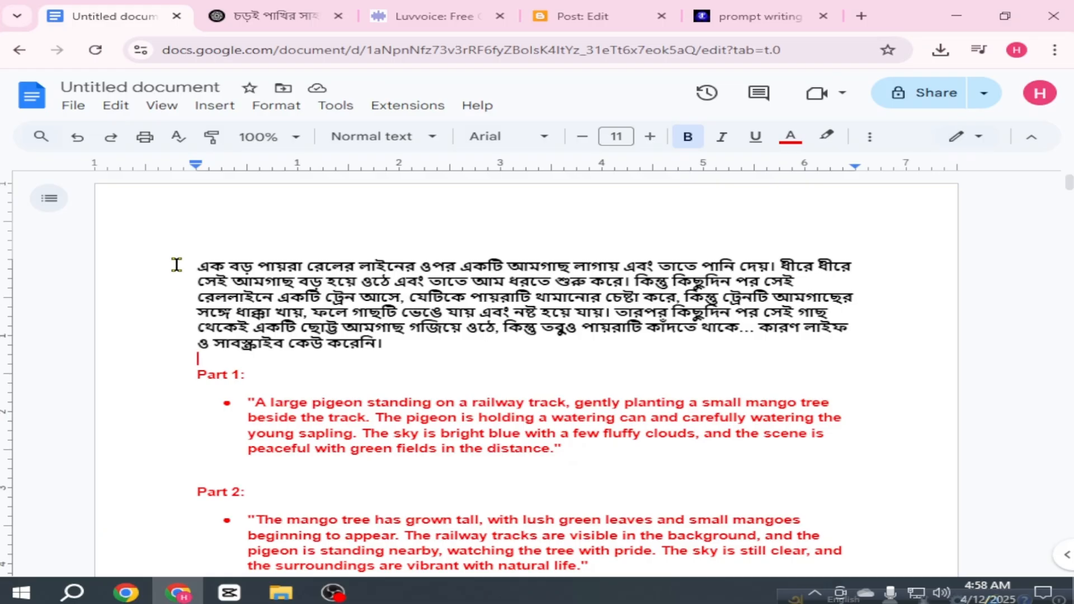
pyautogui.moveTo(178, 266); pyautogui.dragTo(554, 458)
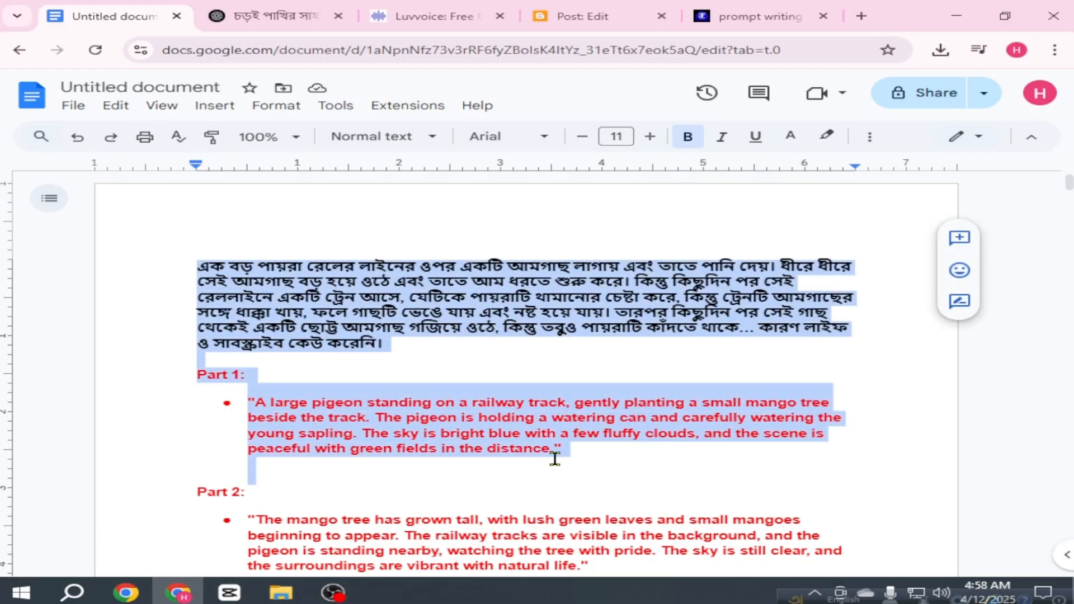
pyautogui.click(488, 359)
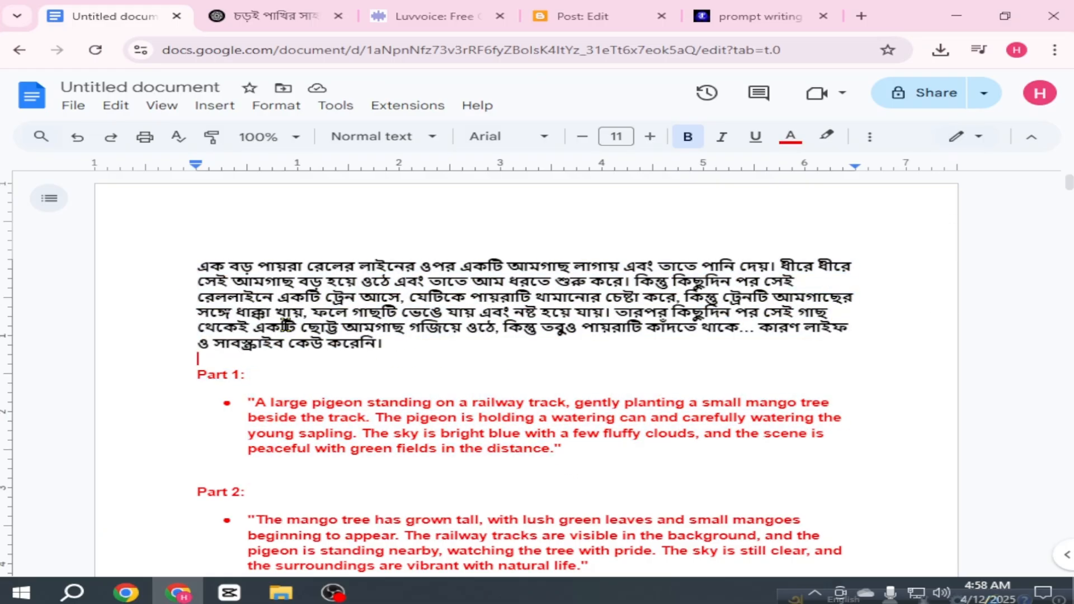
pyautogui.moveTo(170, 260); pyautogui.dragTo(592, 486)
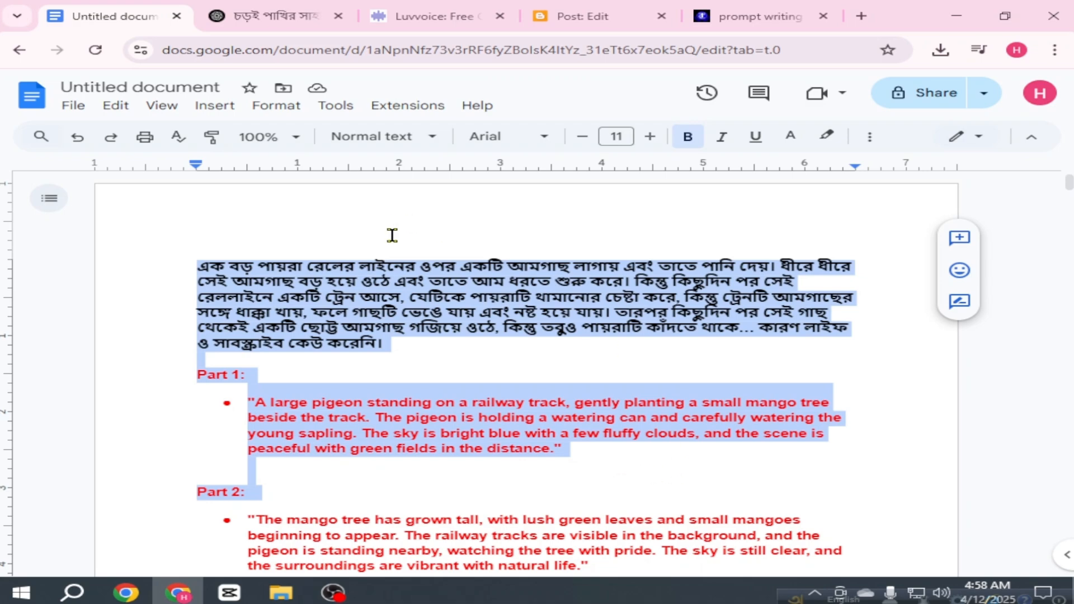
# - Switch to the TECH-CPM blog post on the prompt writing full course and look over its introduction and banner
pyautogui.click(757, 17)
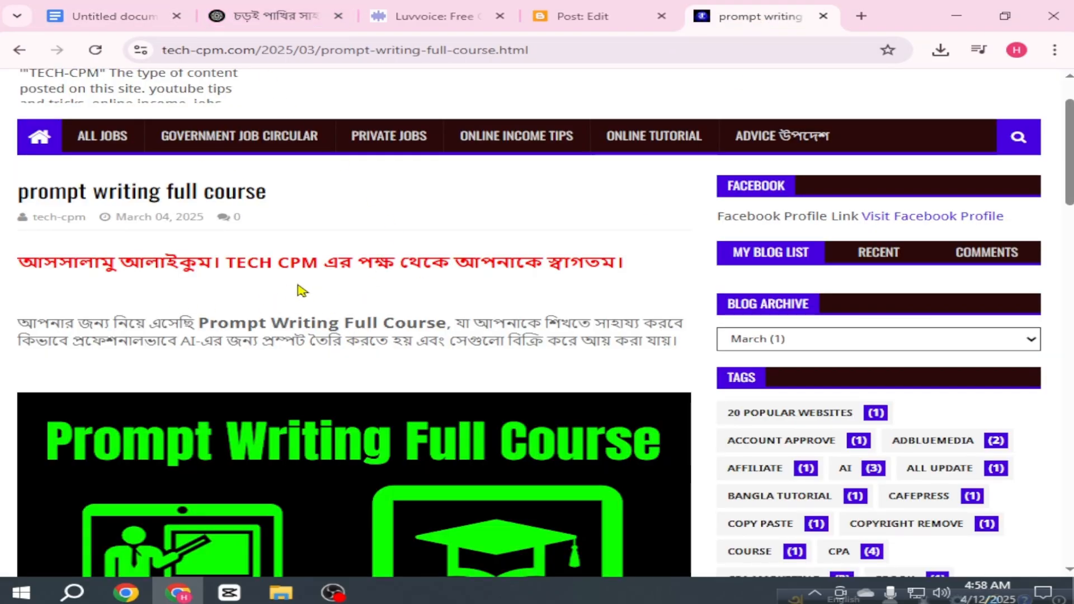
pyautogui.scroll(2, 270, 289)
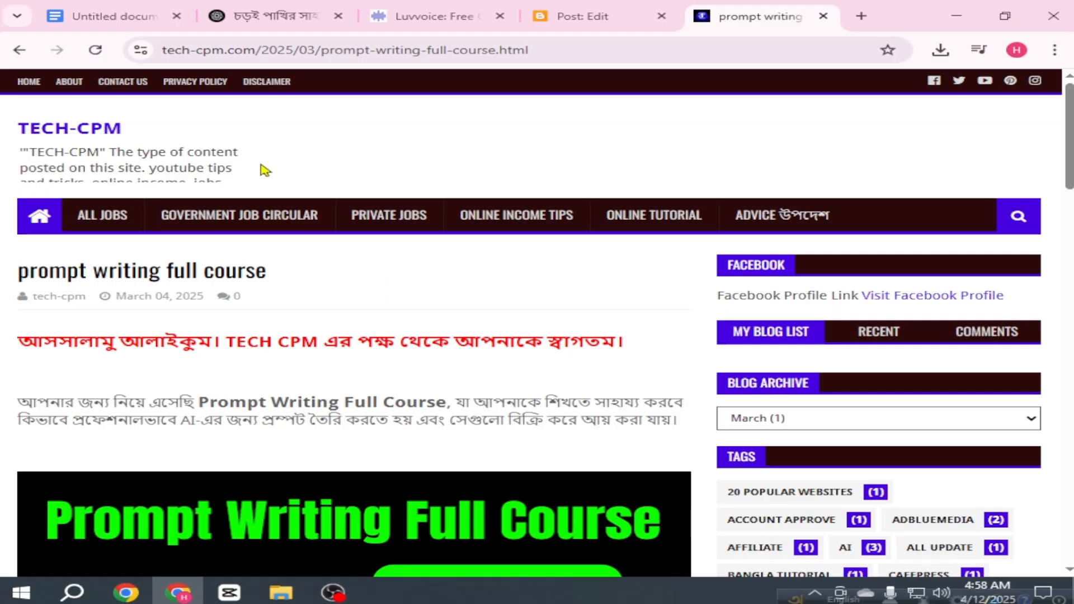
pyautogui.scroll(-4, 336, 299)
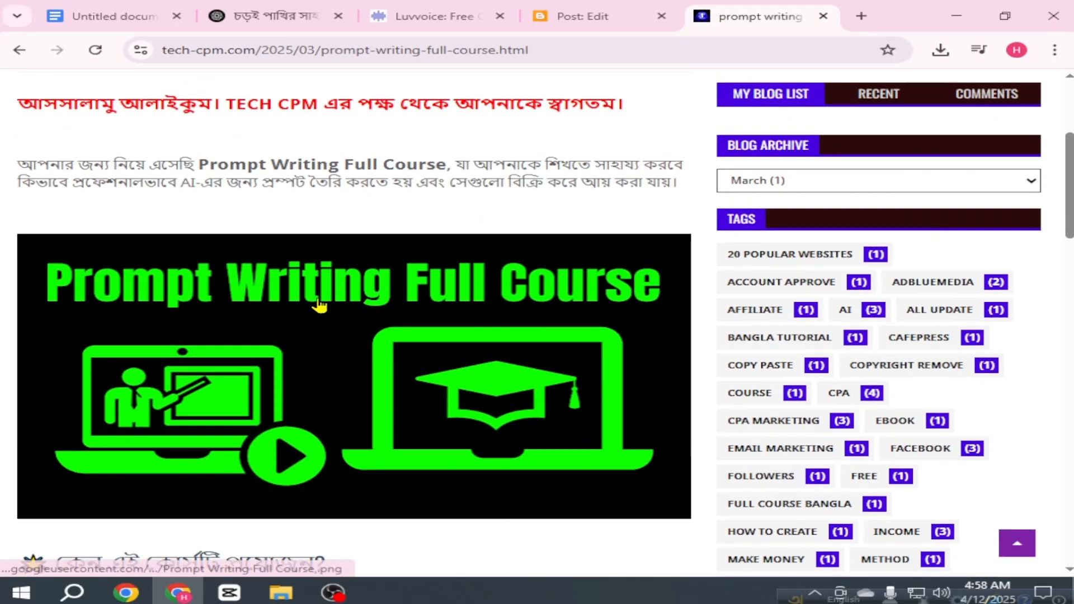
pyautogui.scroll(-1, 475, 327)
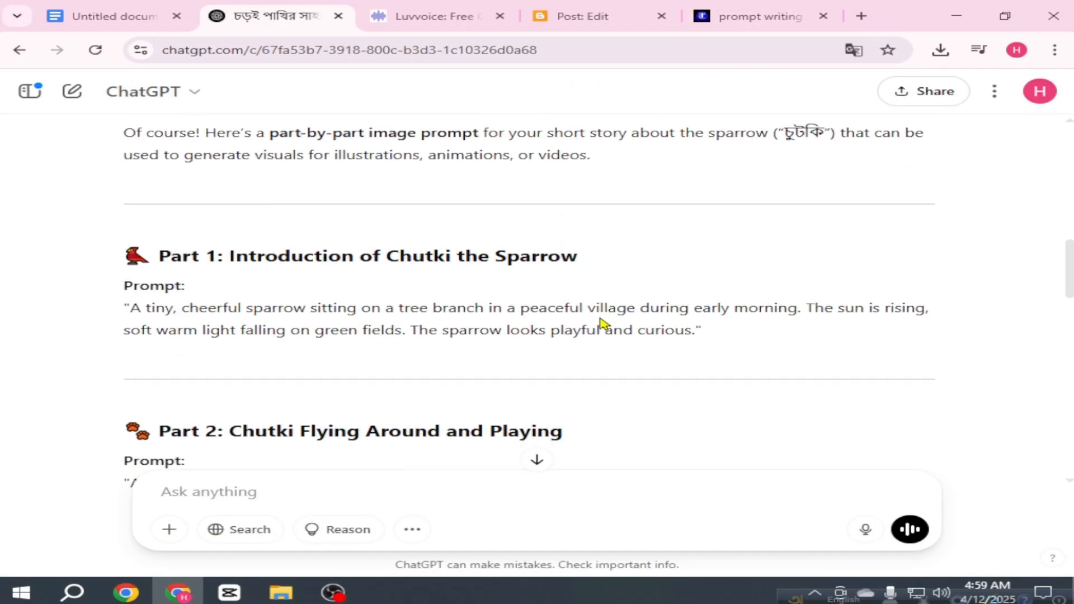
# - Highlight the Part 1 and Part 2 image prompts of the sparrow story in the ChatGPT conversation
pyautogui.moveTo(115, 261); pyautogui.dragTo(329, 331)
pyautogui.scroll(-3, 336, 336)
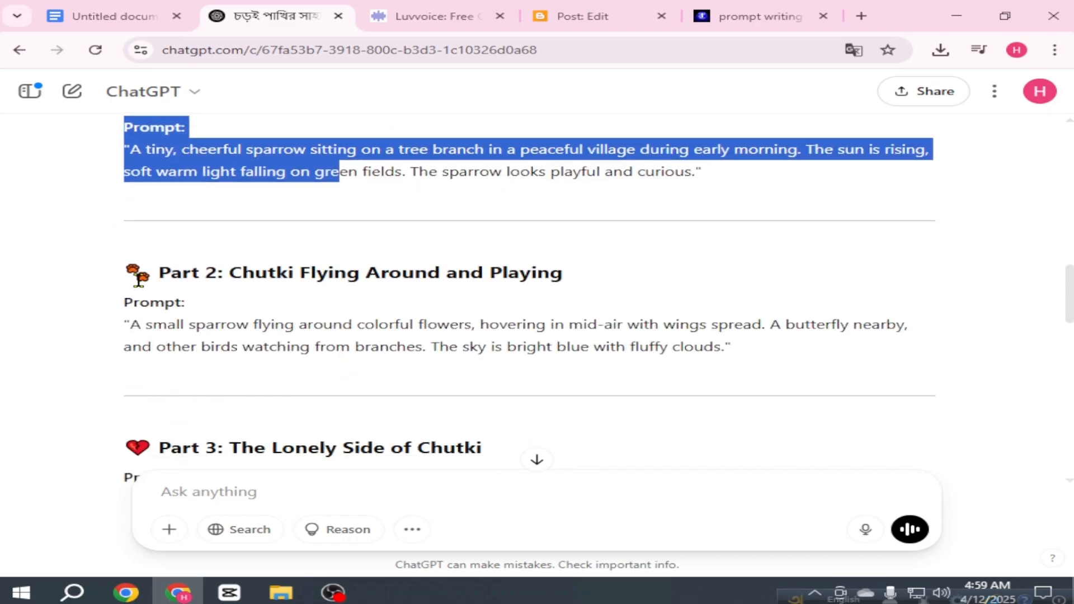
pyautogui.moveTo(117, 265); pyautogui.dragTo(270, 325)
# - Return to the Google Docs document and find the Bengali sparrow and chips packet story, highlighting its text for review
pyautogui.click(109, 16)
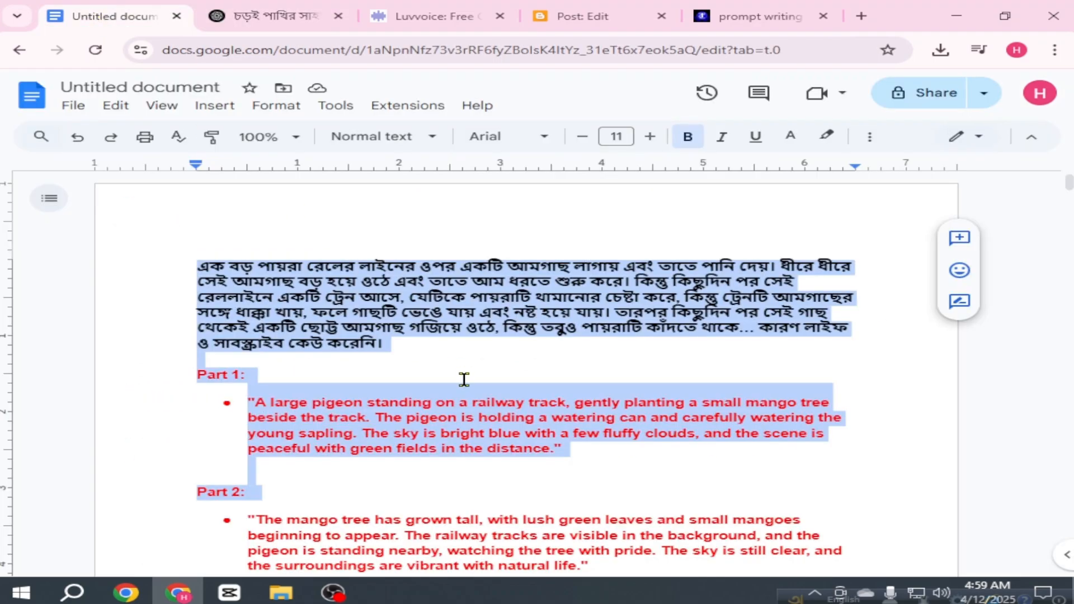
pyautogui.scroll(-15, 376, 358)
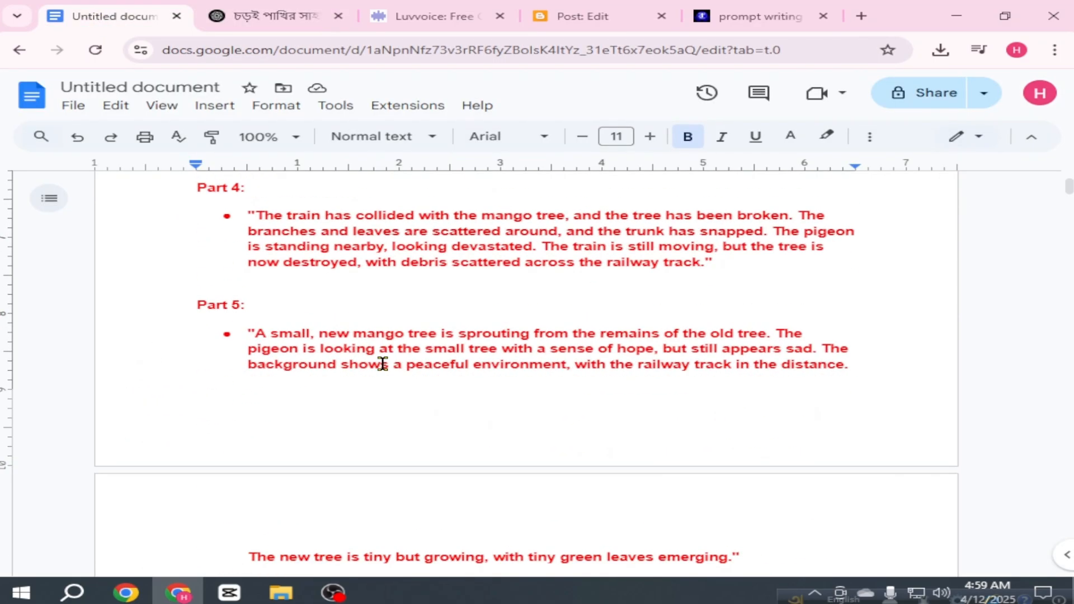
pyautogui.click(148, 324)
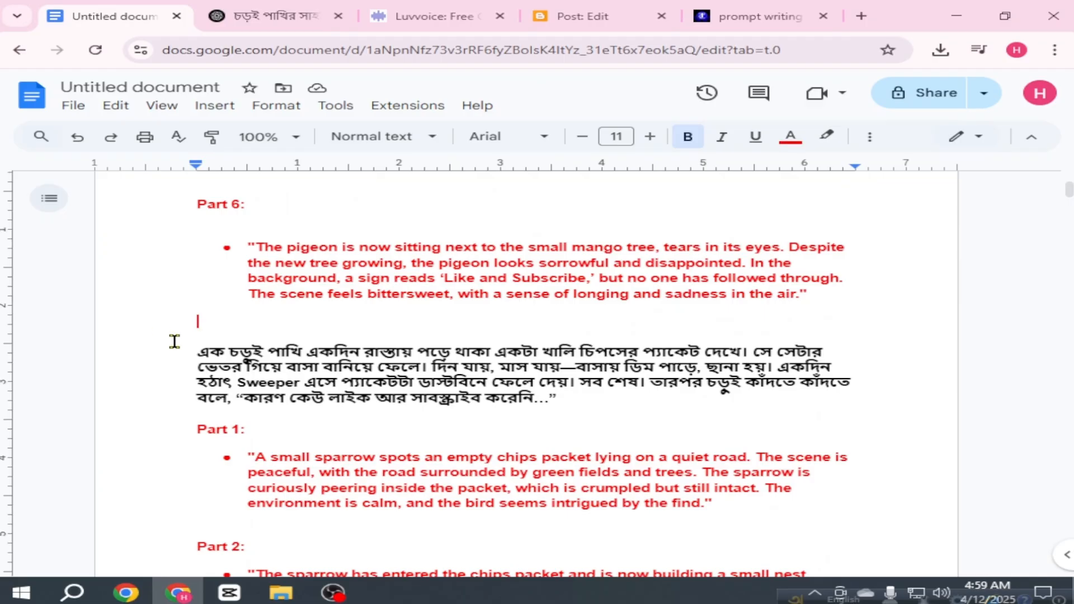
pyautogui.moveTo(185, 350); pyautogui.dragTo(377, 409)
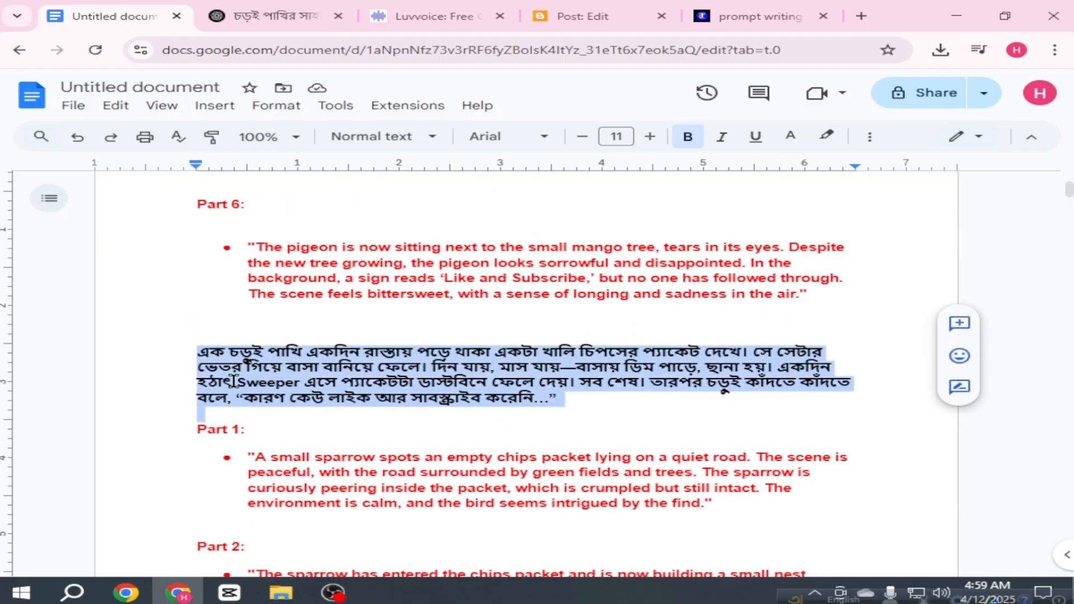
pyautogui.click(181, 369)
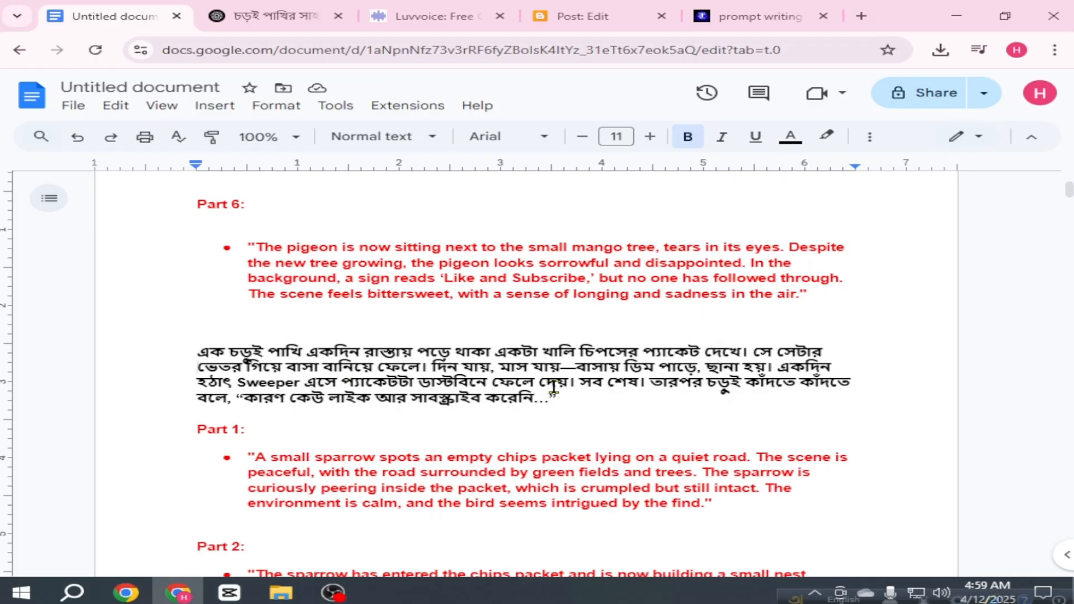
# - Copy the Part 1 image prompt of the sparrow and chips packet story
pyautogui.scroll(-1, 566, 397)
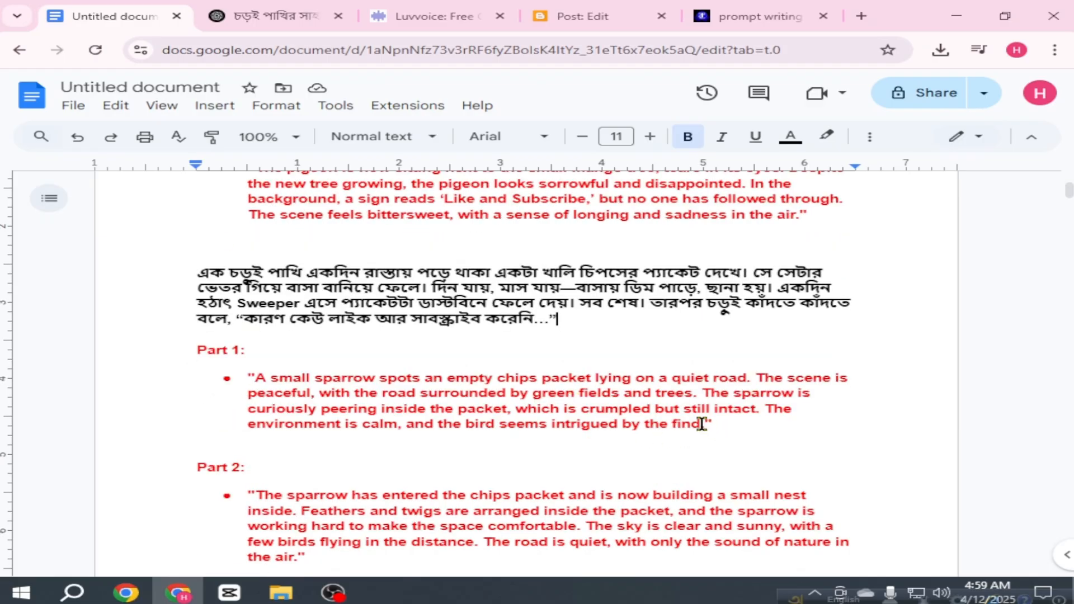
pyautogui.moveTo(701, 424); pyautogui.dragTo(257, 381)
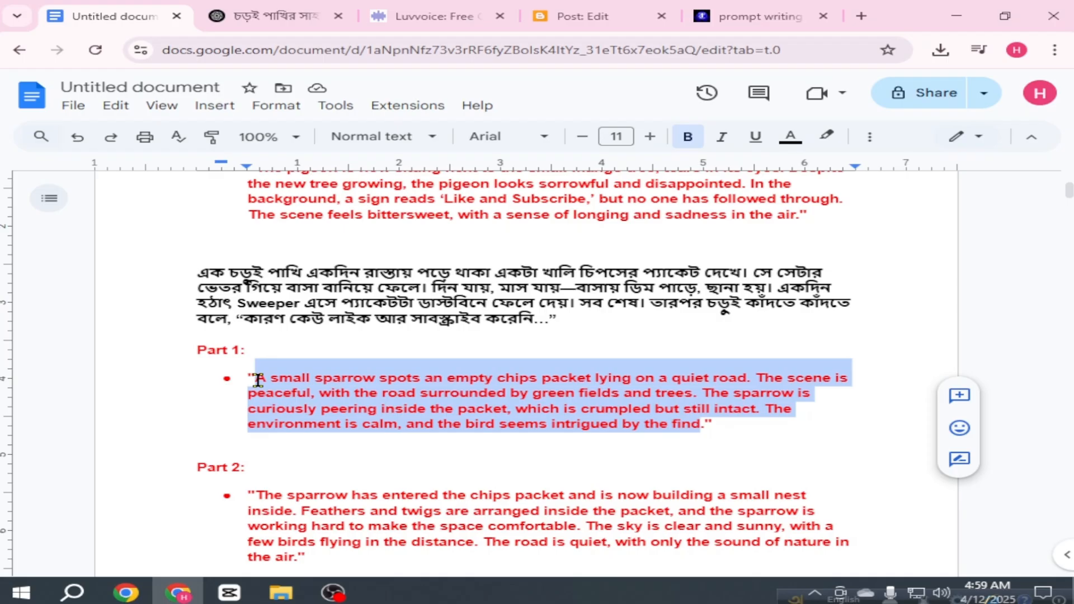
pyautogui.rightClick(390, 390)
pyautogui.click(442, 200)
# - Search for piclumen ai in a new browser tab and open PicLumen's free image generator
pyautogui.click(861, 17)
pyautogui.click(471, 39)
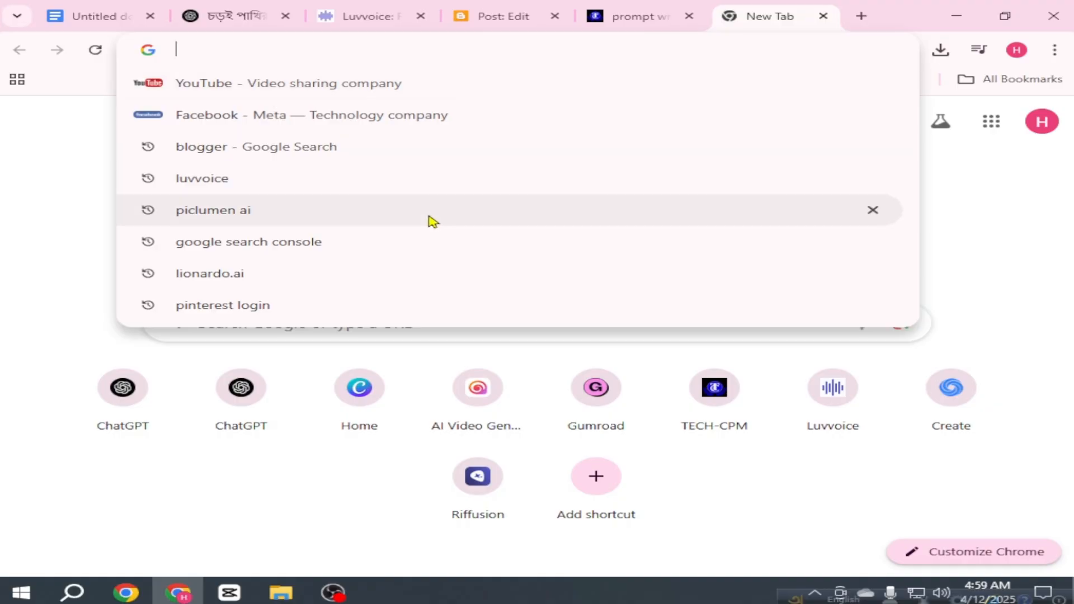
pyautogui.click(403, 220)
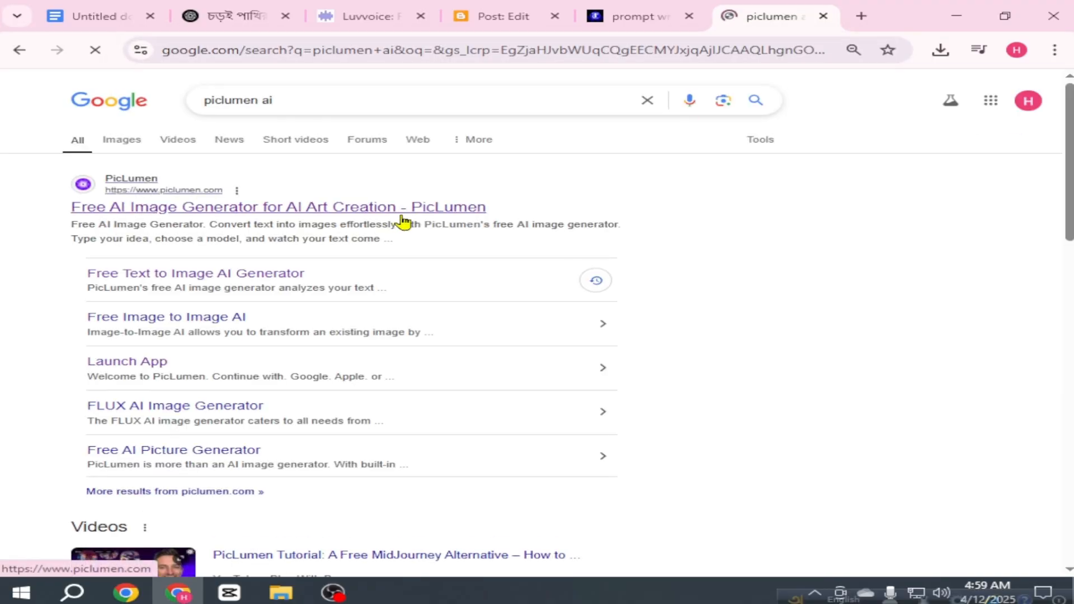
pyautogui.click(278, 220)
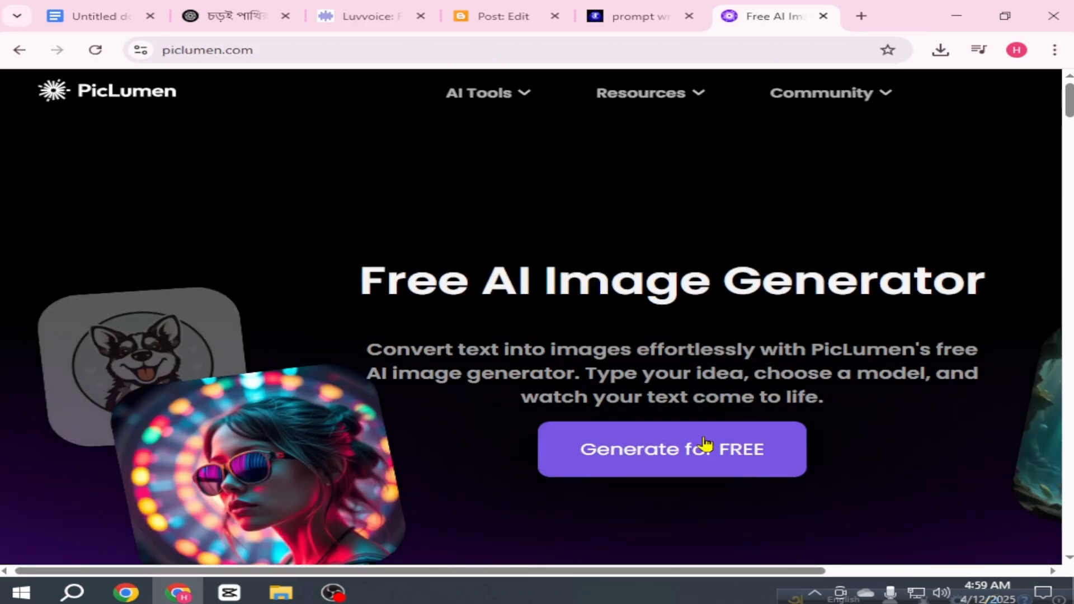
pyautogui.click(697, 456)
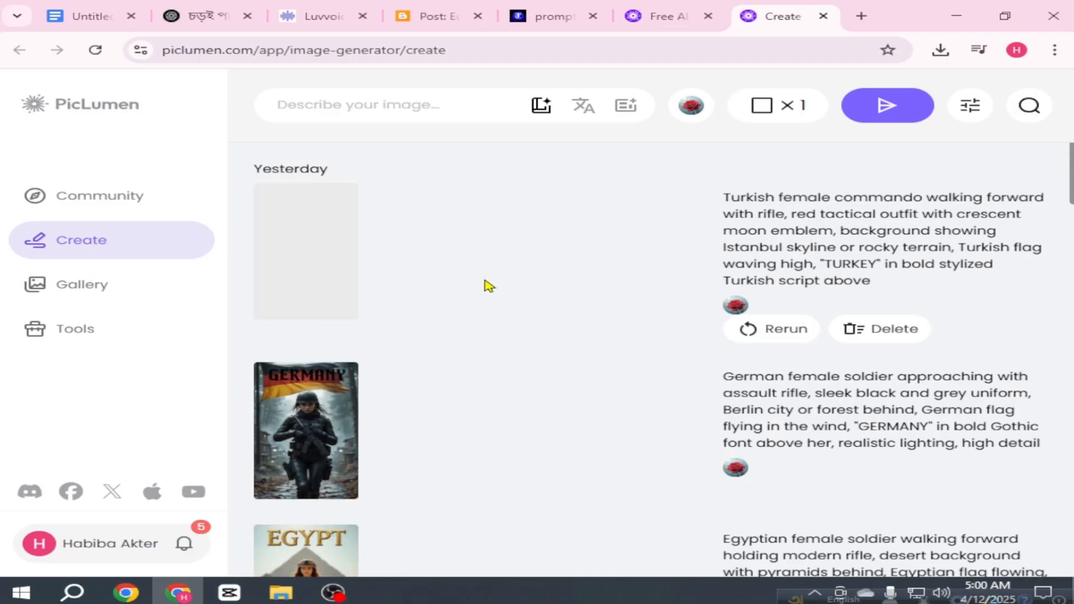
# - Generate a single portrait-format image from the copied Part 1 prompt
pyautogui.rightClick(366, 105)
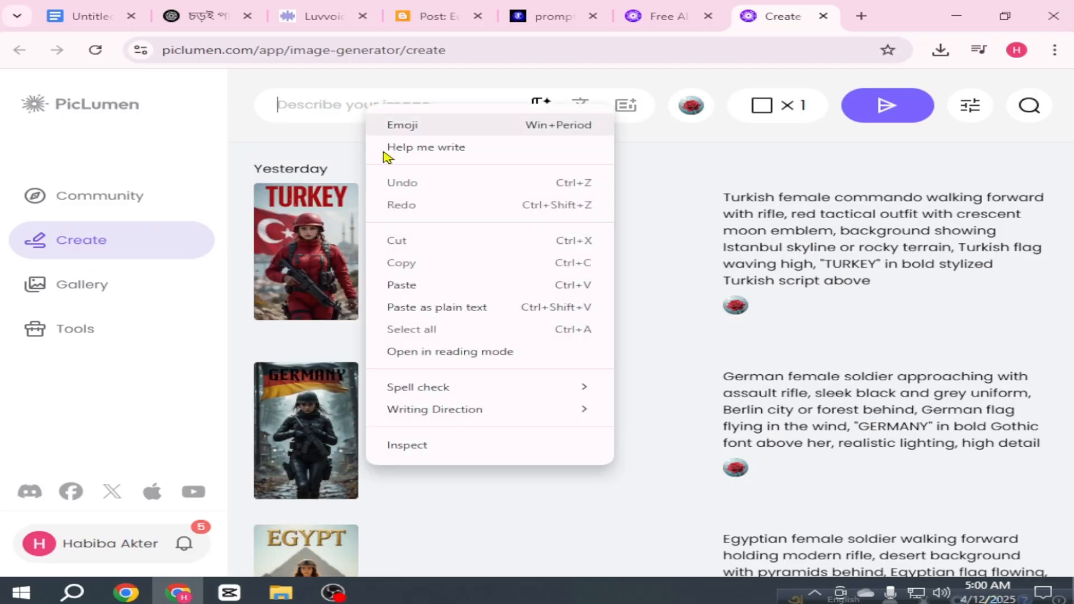
pyautogui.click(407, 287)
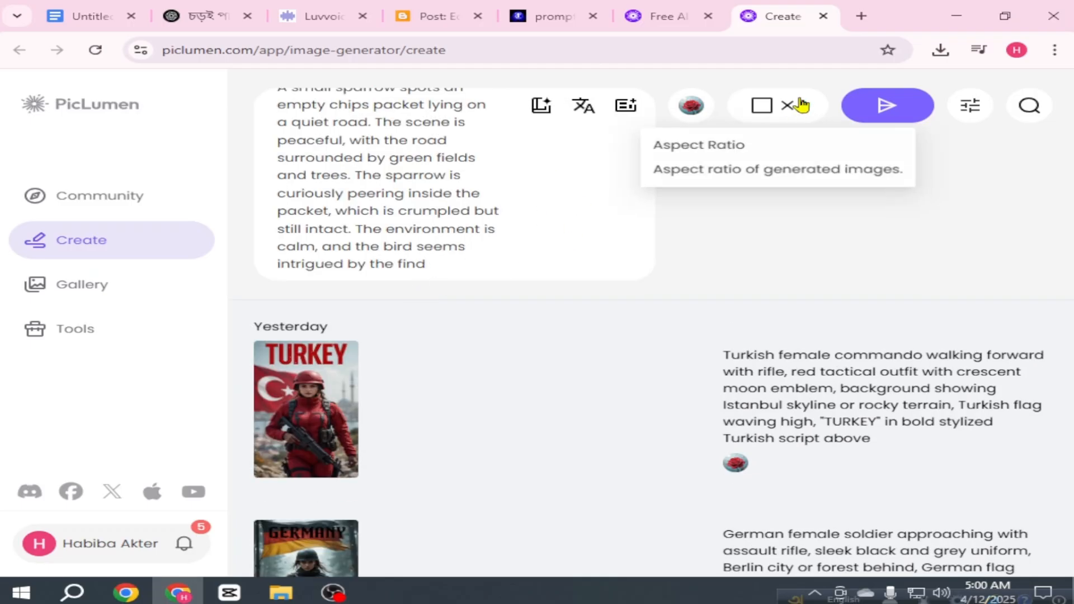
pyautogui.click(782, 110)
pyautogui.click(673, 374)
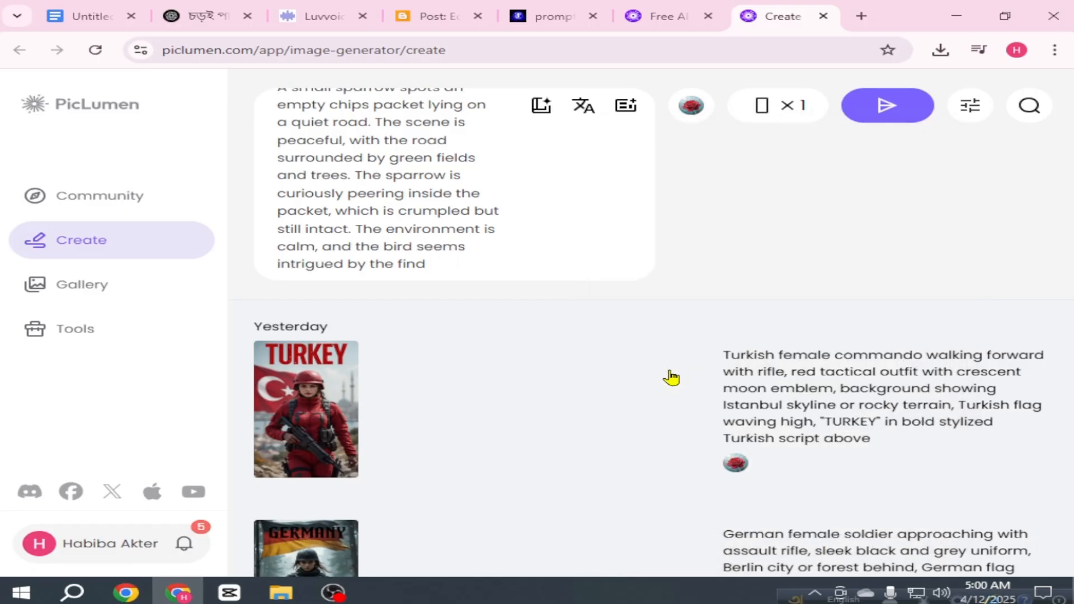
pyautogui.click(889, 109)
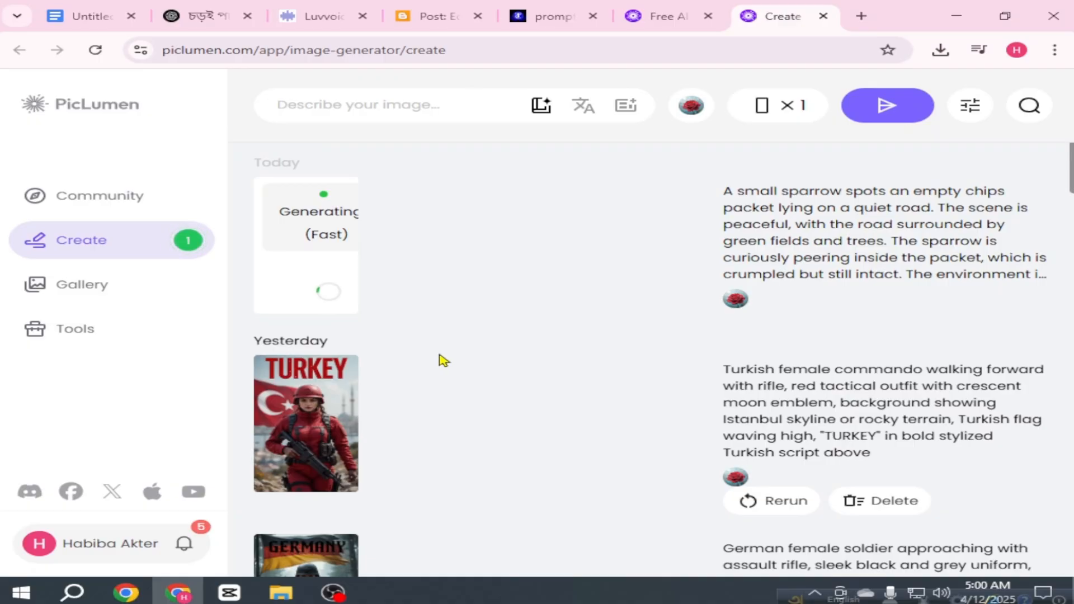
pyautogui.moveTo(328, 289)
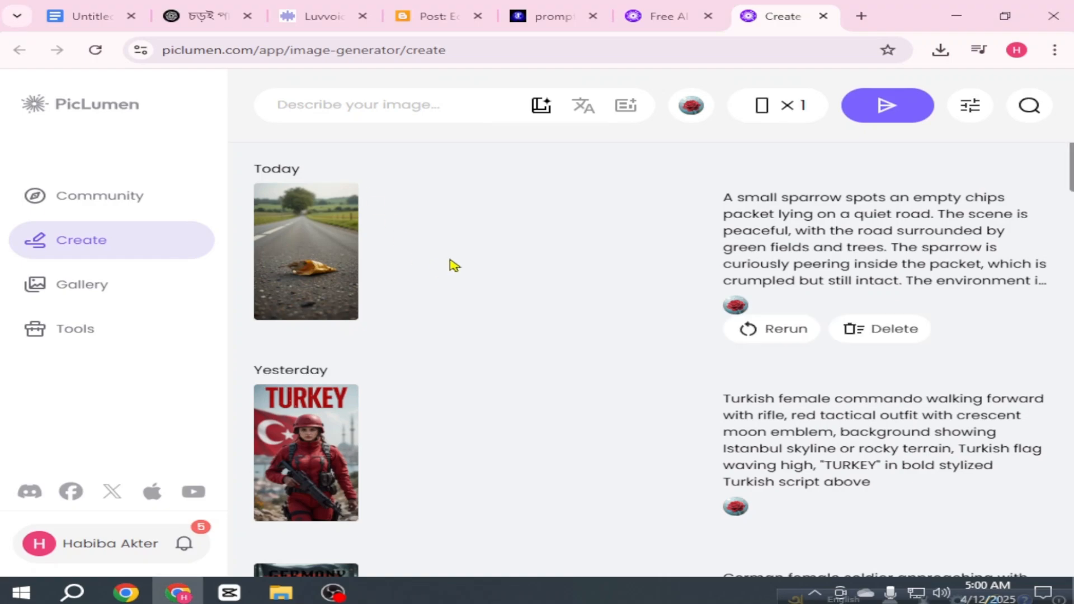
pyautogui.moveTo(452, 295)
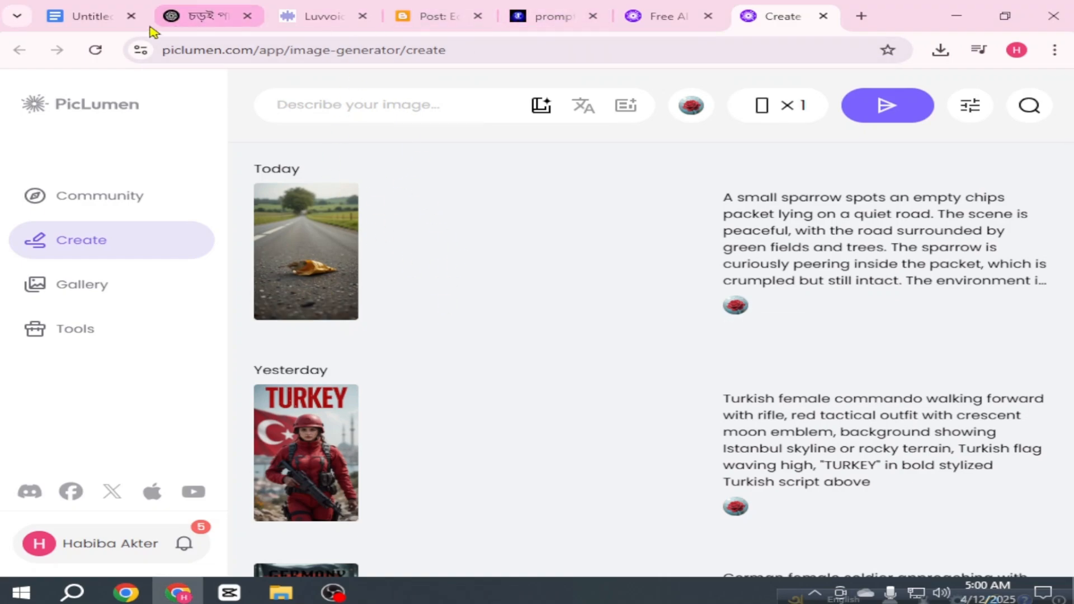
# - Go back to the Google Docs document and copy the Part 2 prompt about the sparrow building a nest in the packet
pyautogui.click(73, 17)
pyautogui.scroll(-3, 396, 386)
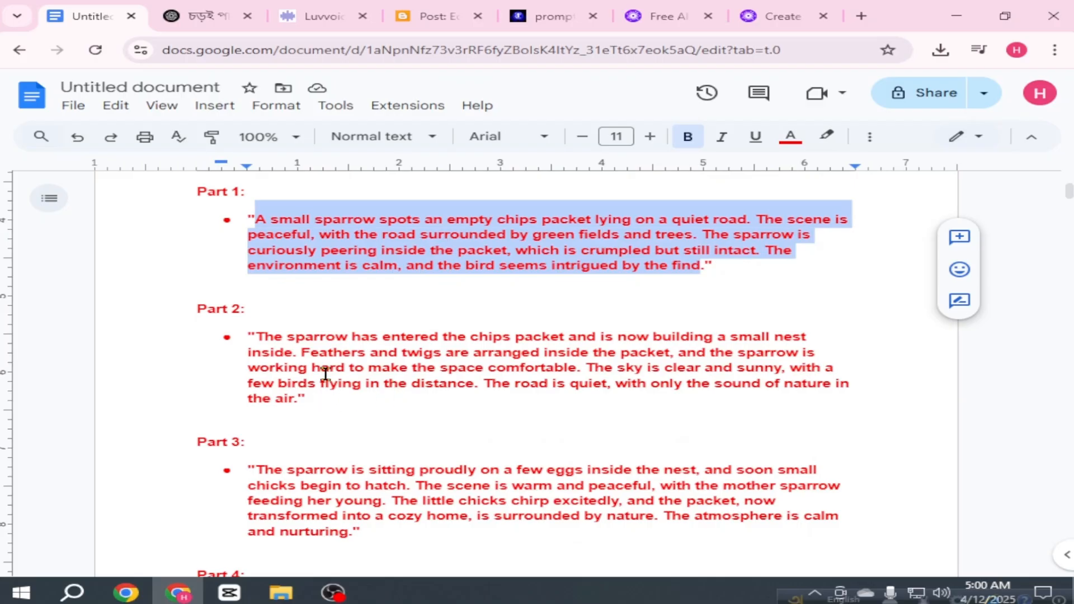
pyautogui.moveTo(325, 405); pyautogui.dragTo(252, 342)
pyautogui.rightClick(302, 353)
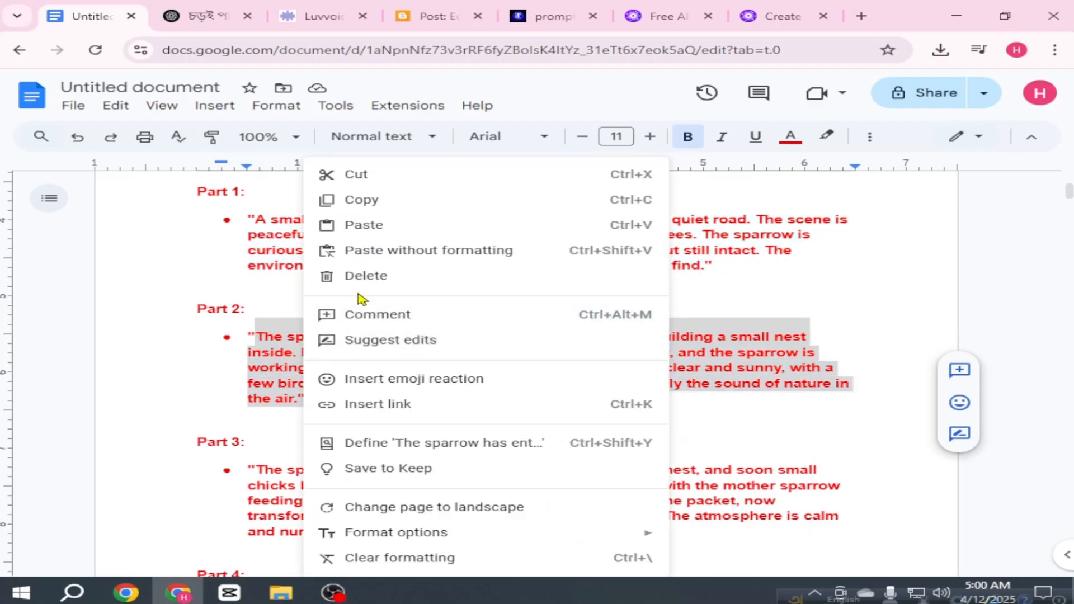
pyautogui.click(358, 207)
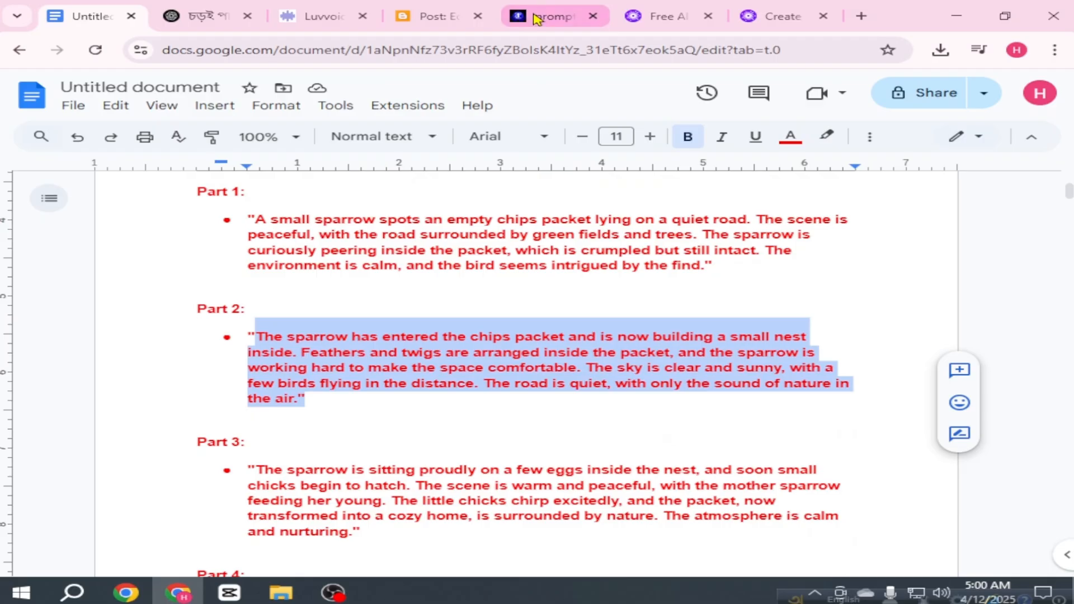
# - Switch to PicLumen, generate an image from the copied Part 2 prompt and download it
pyautogui.click(739, 11)
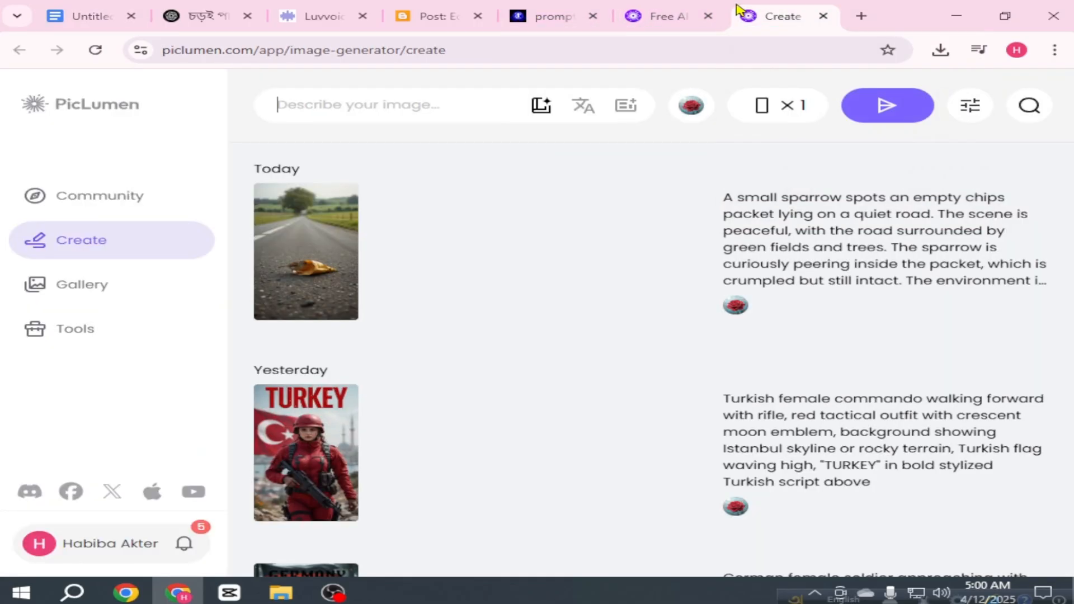
pyautogui.rightClick(302, 105)
pyautogui.click(350, 287)
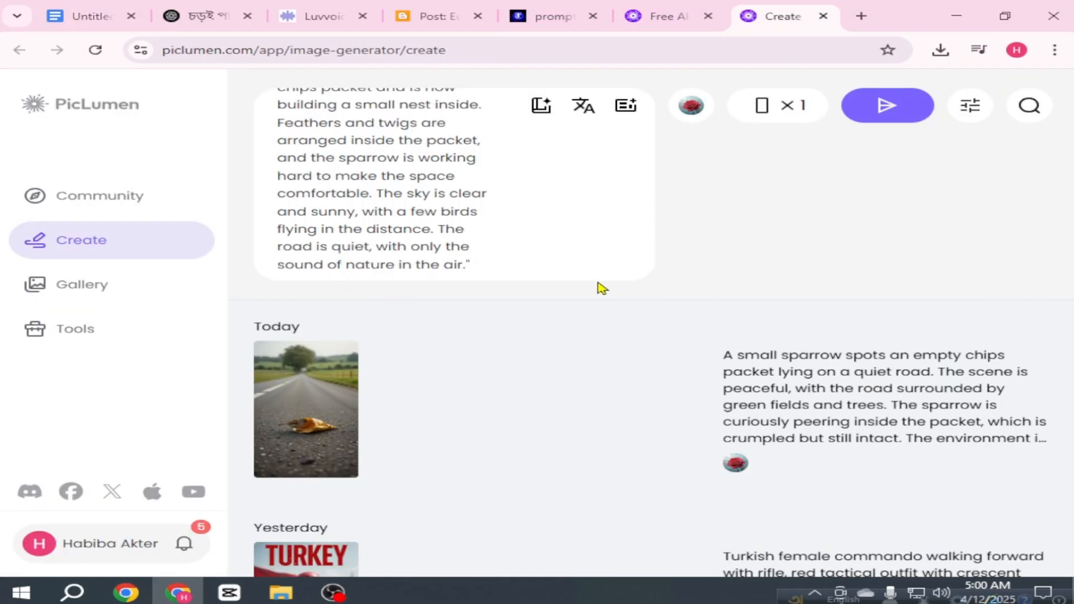
pyautogui.click(887, 108)
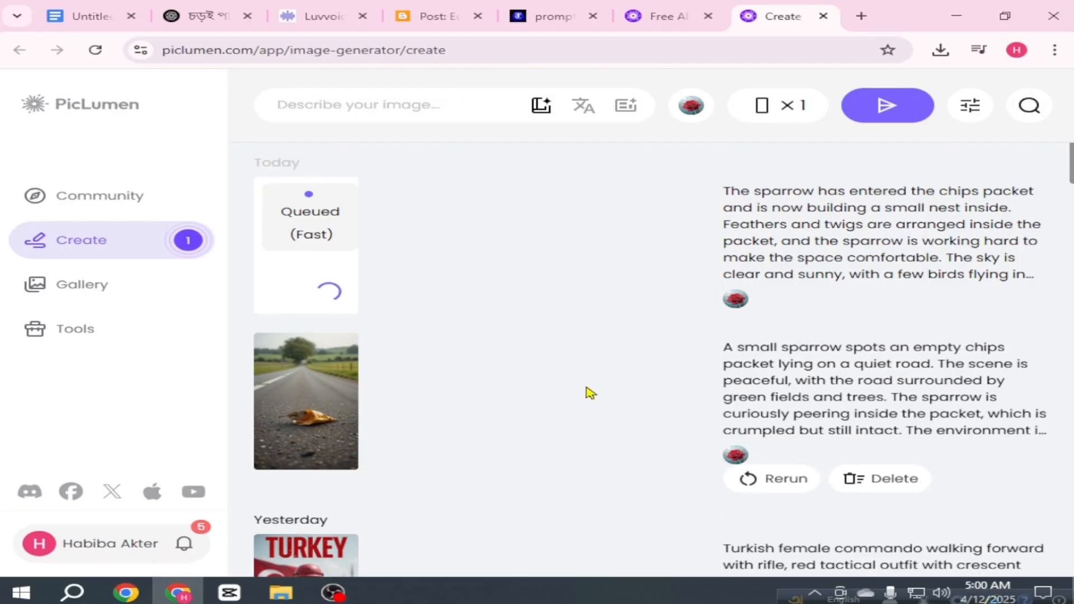
pyautogui.moveTo(304, 284)
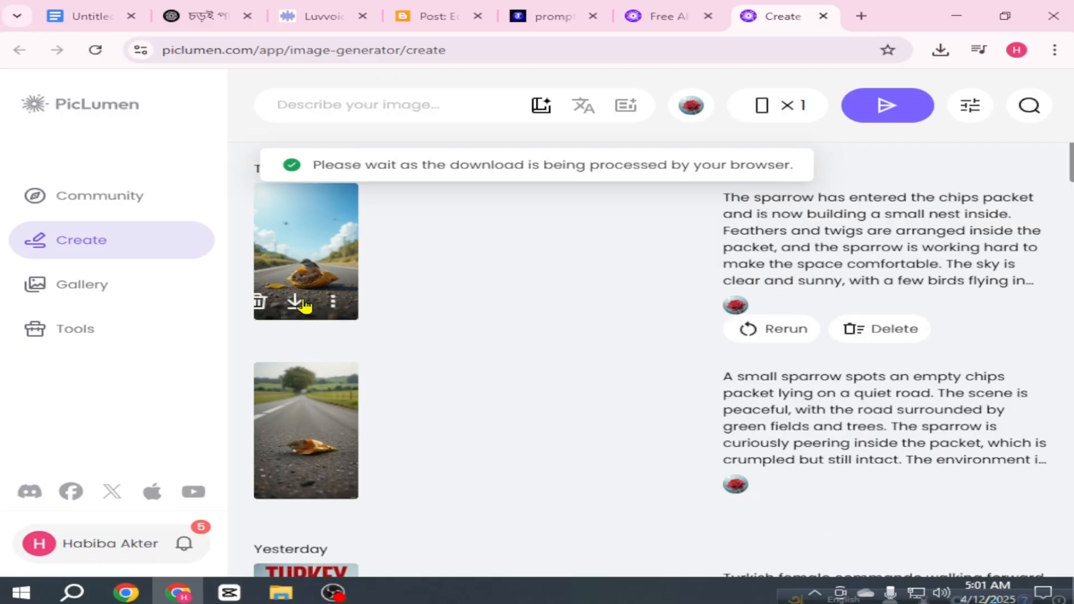
pyautogui.click(295, 302)
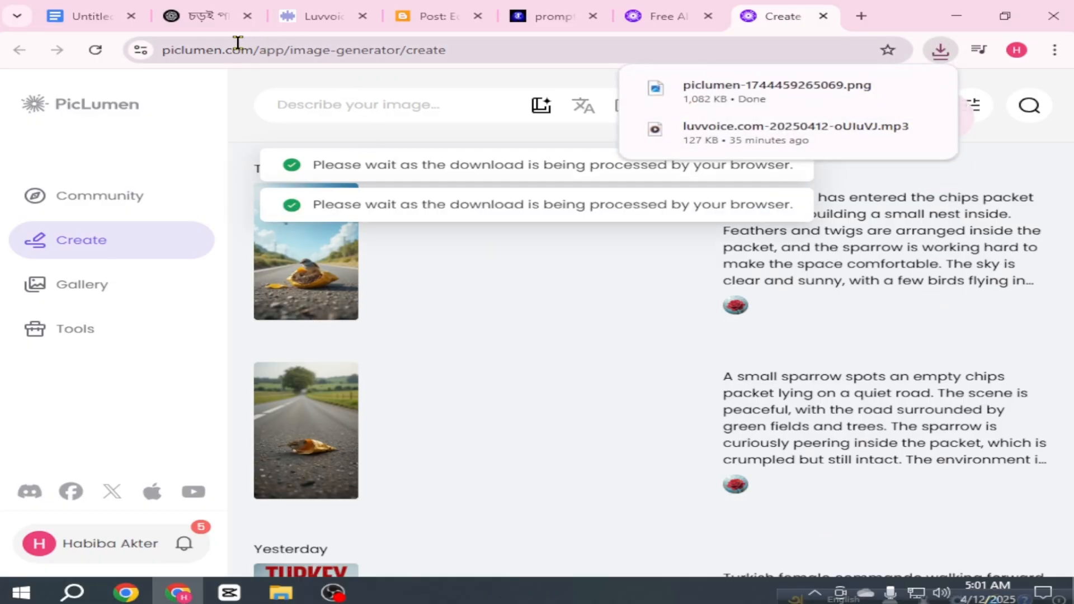
# - Review the remaining sparrow story prompts in the Google Docs document, highlighting Part 6, and return to PicLumen
pyautogui.click(78, 16)
pyautogui.scroll(-10, 371, 335)
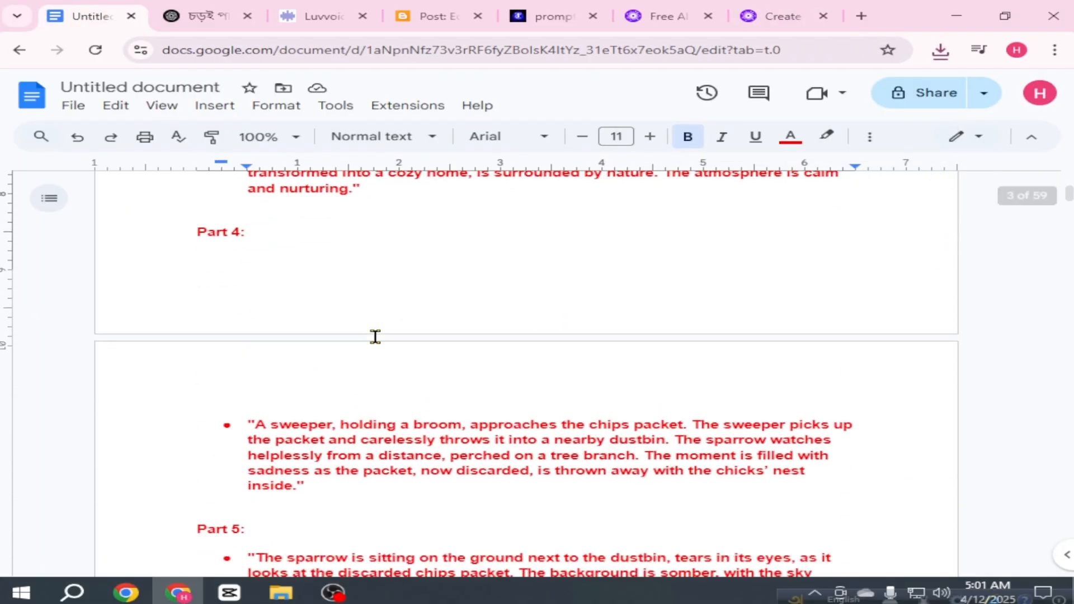
pyautogui.moveTo(387, 364); pyautogui.dragTo(220, 295)
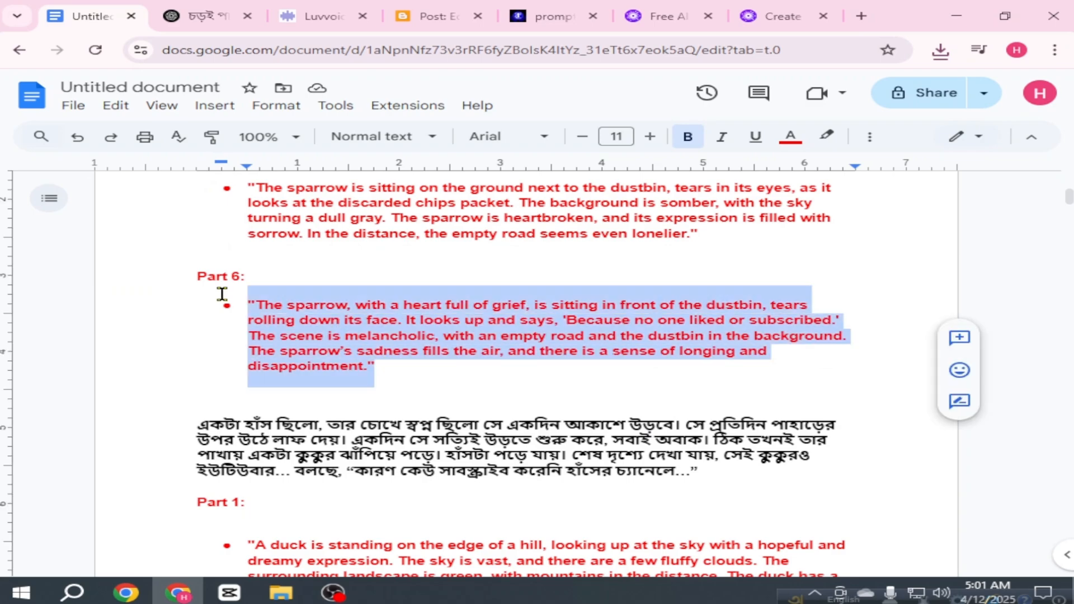
pyautogui.hotkey('ctrl', 'shift', 'Tab')
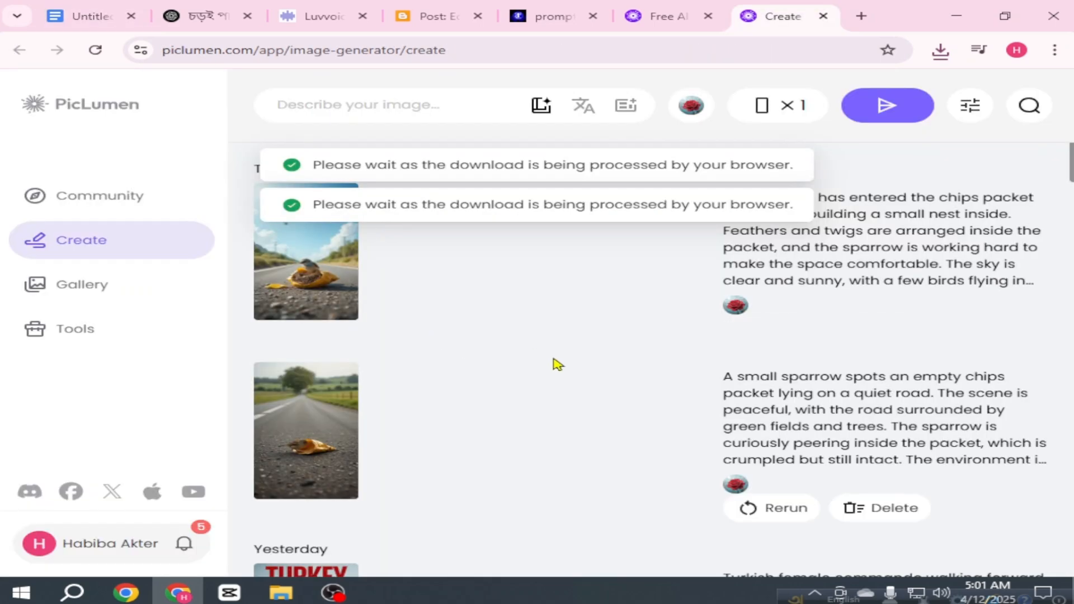
# - Open Hailuo AI (hailuoai.video/create) in a new browser tab and go to its video creation page
pyautogui.click(861, 16)
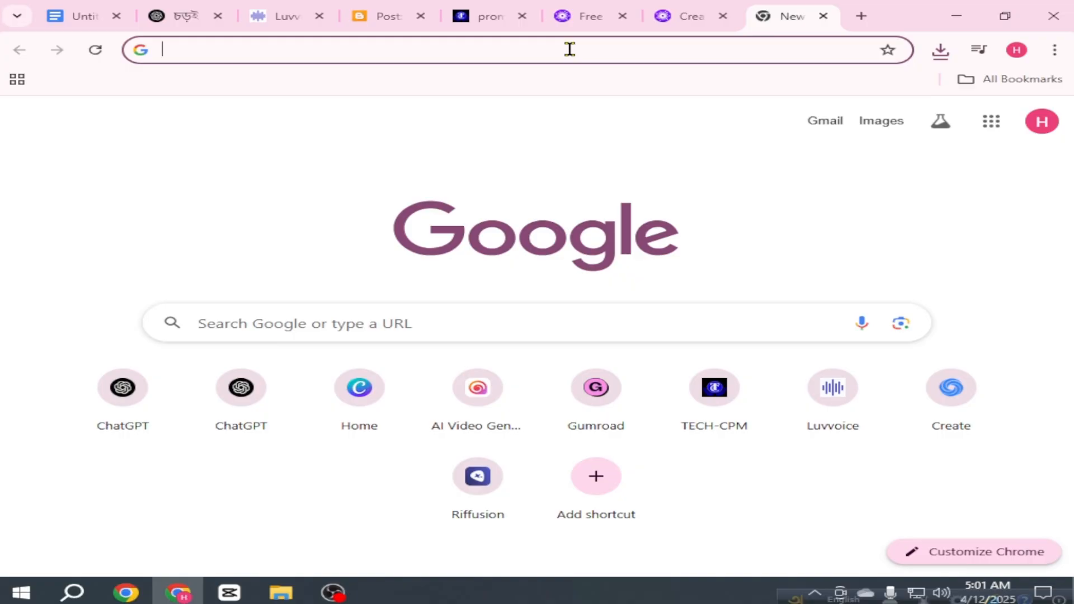
pyautogui.write('h')
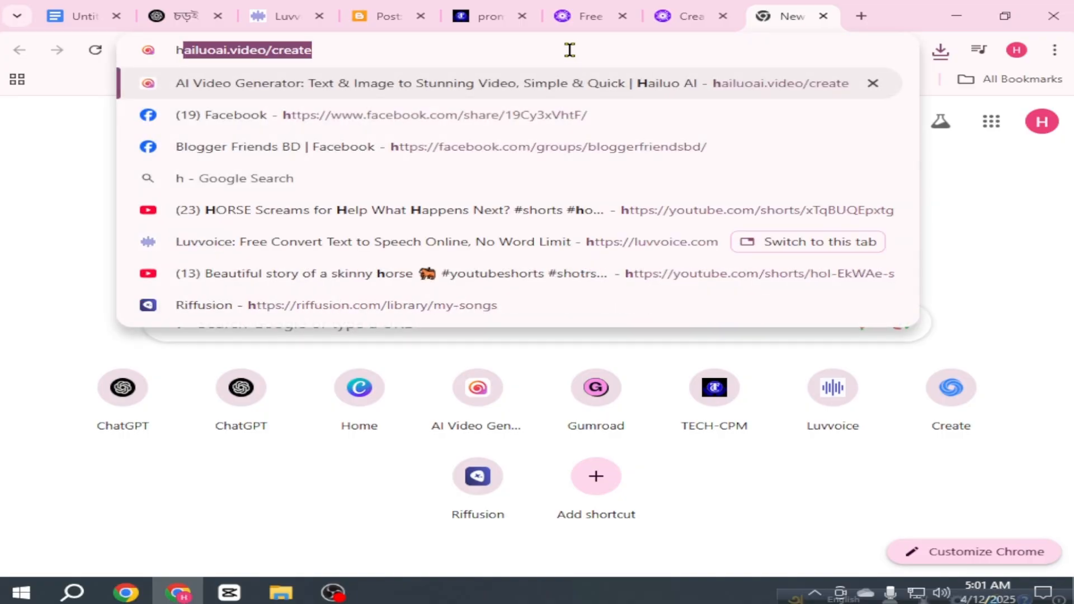
pyautogui.press('Return')
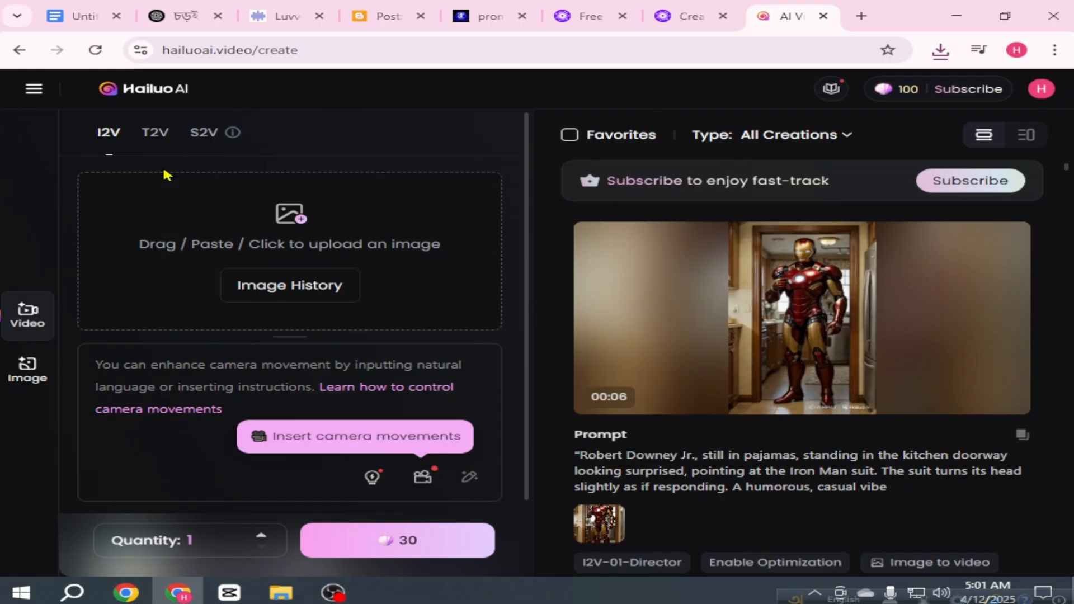
pyautogui.click(33, 89)
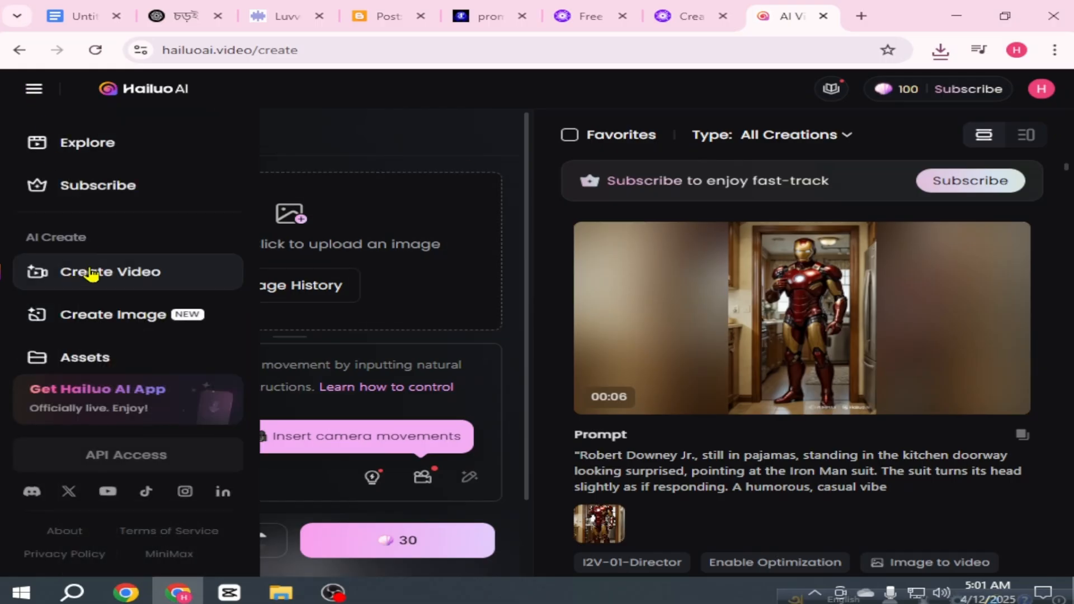
pyautogui.click(147, 276)
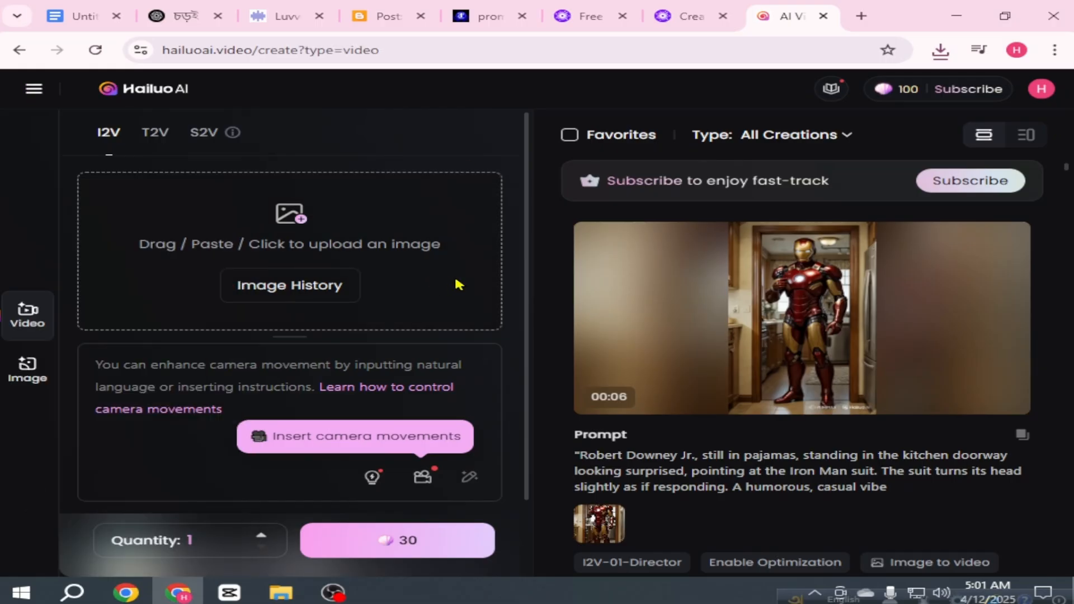
pyautogui.click(299, 225)
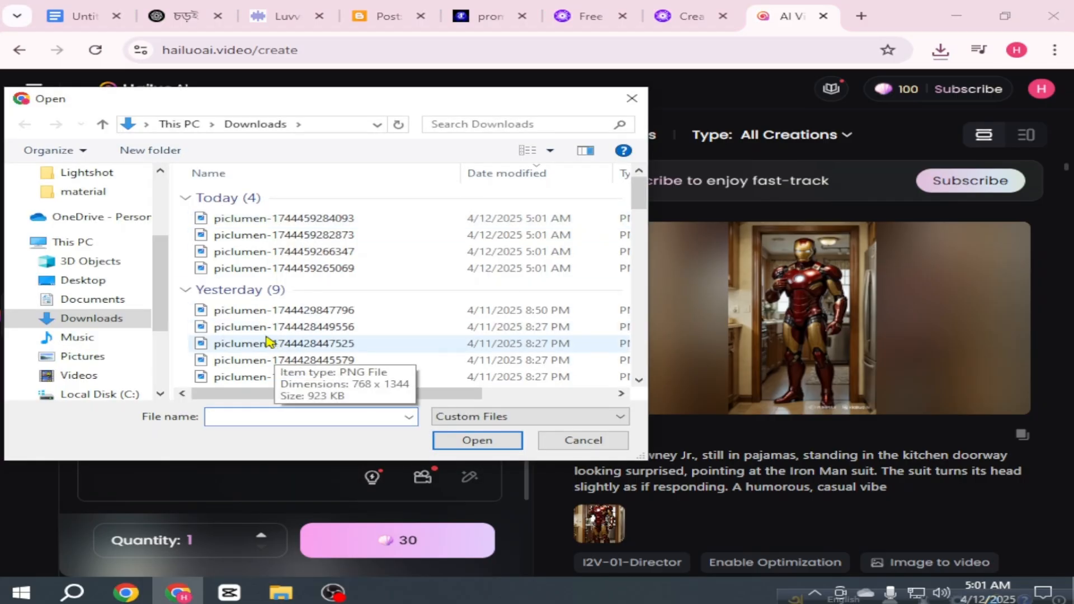
pyautogui.click(342, 274)
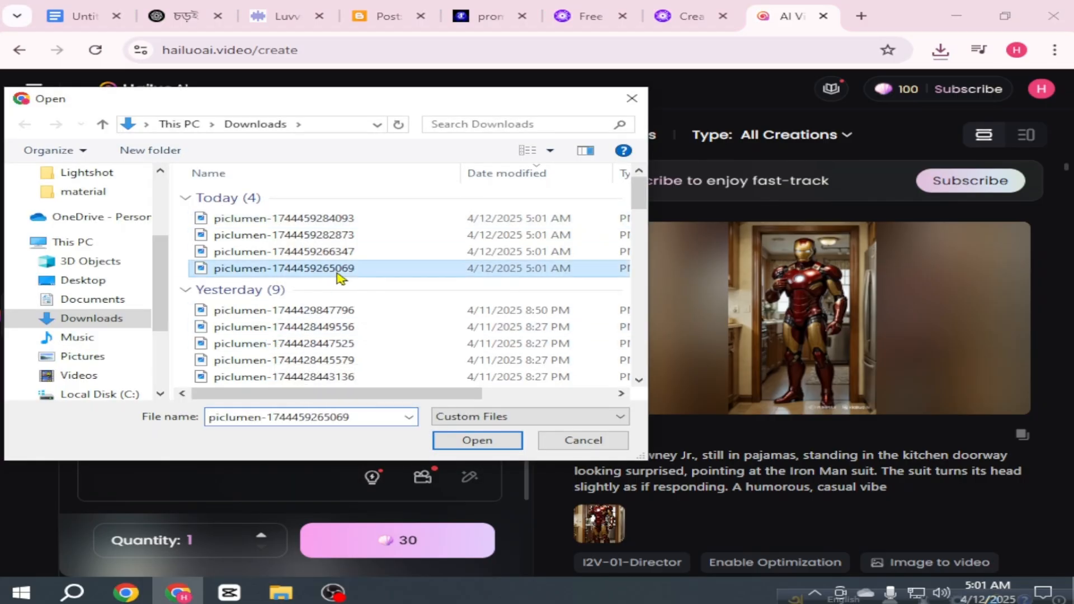
pyautogui.click(477, 441)
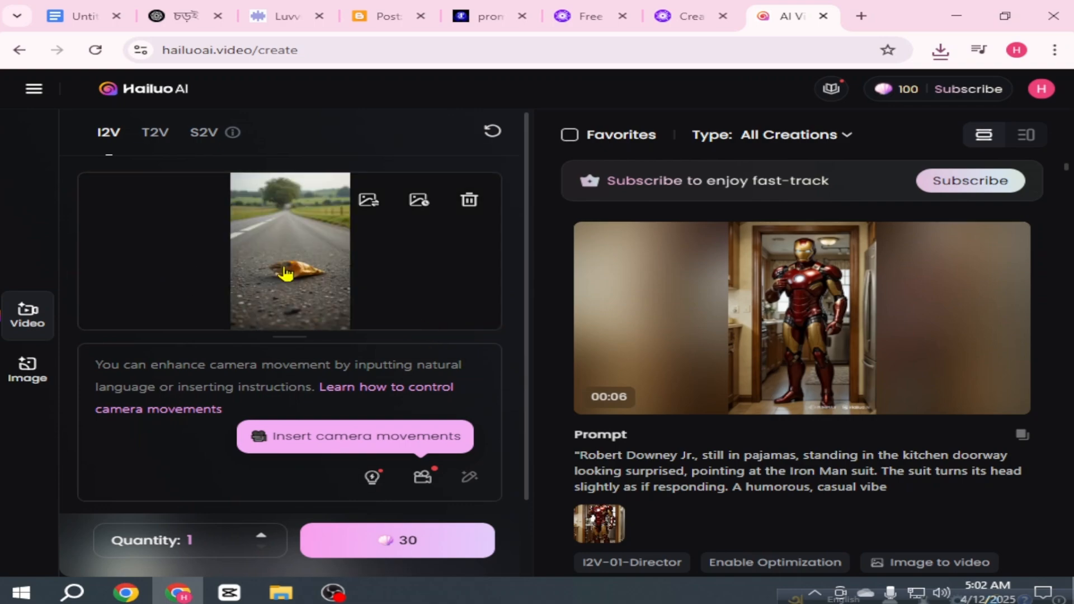
# - Go back to the Google Docs document and copy the Part 1 prompt about the sparrow spotting an empty chips packet
pyautogui.click(73, 17)
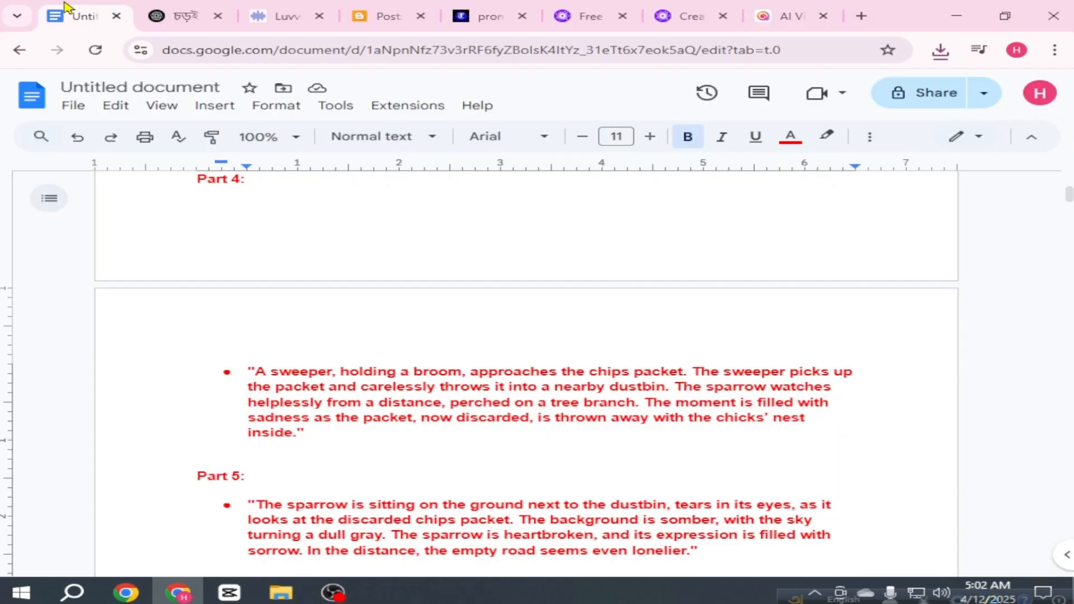
pyautogui.scroll(18, 426, 402)
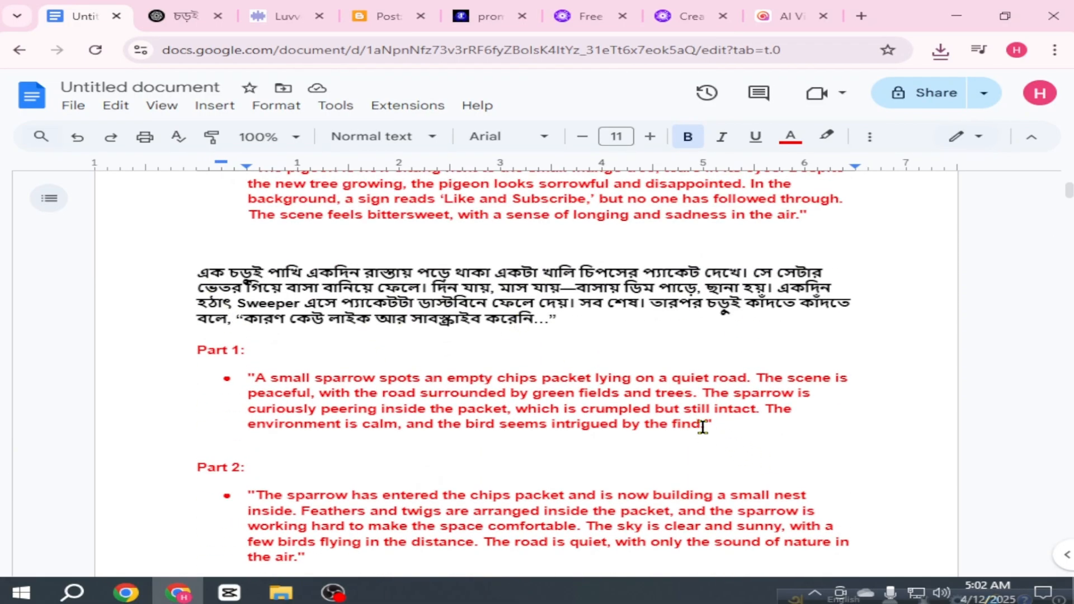
pyautogui.moveTo(702, 426); pyautogui.dragTo(256, 376)
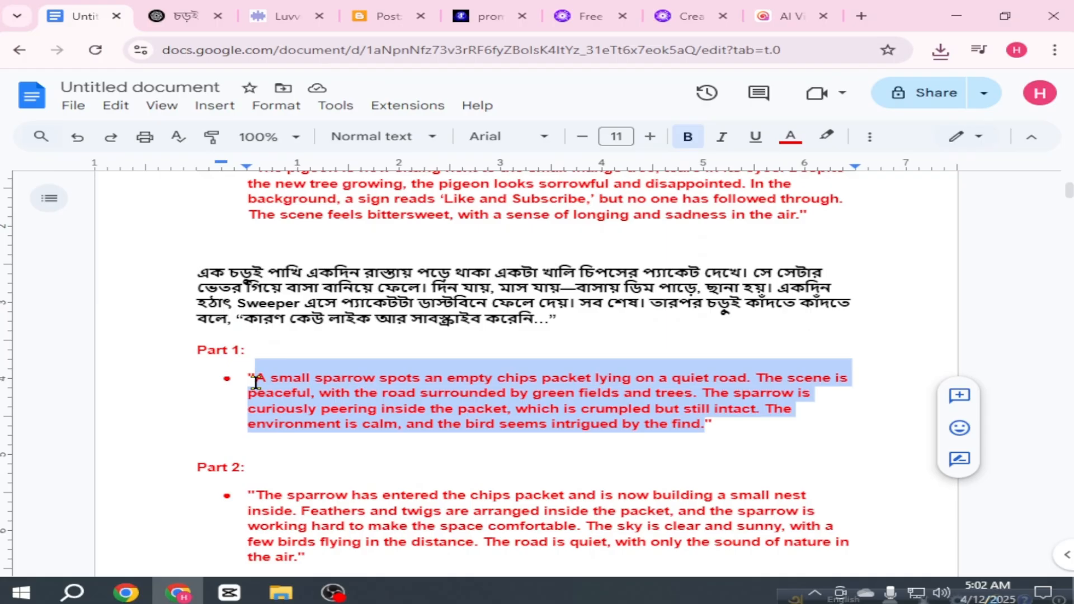
pyautogui.rightClick(339, 386)
pyautogui.click(399, 207)
# - Switch to Hailuo AI, paste the Part 1 prompt under the uploaded image and generate one video
pyautogui.click(790, 15)
pyautogui.rightClick(166, 377)
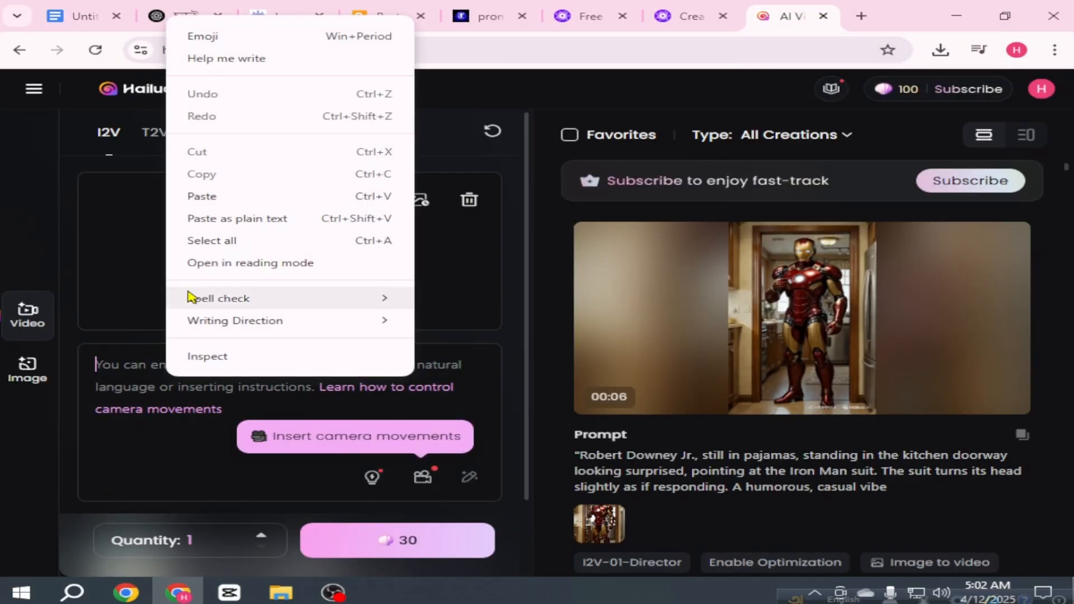
pyautogui.click(207, 201)
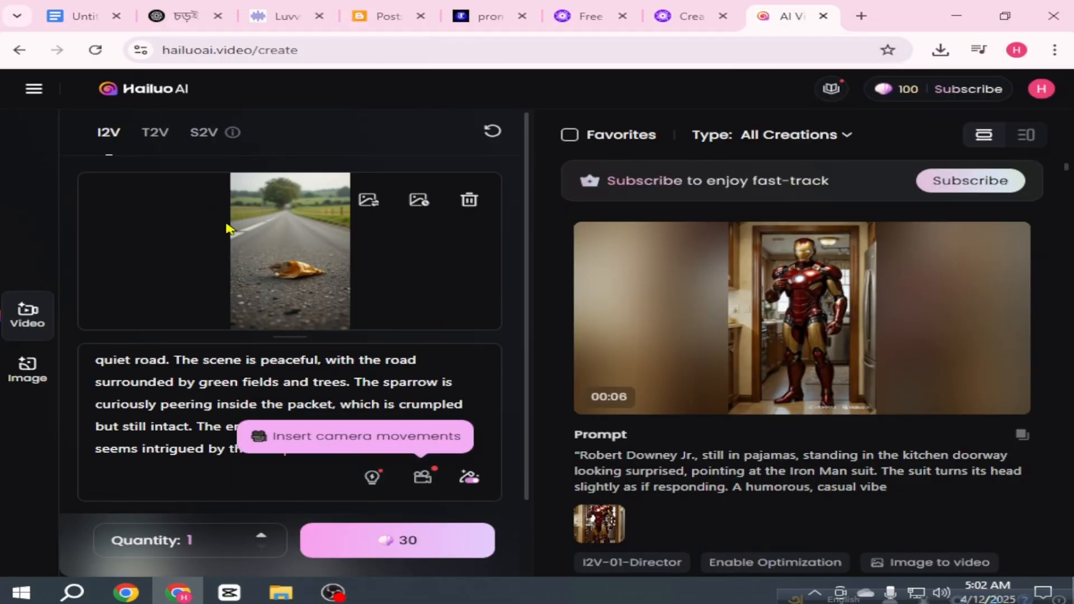
pyautogui.click(398, 547)
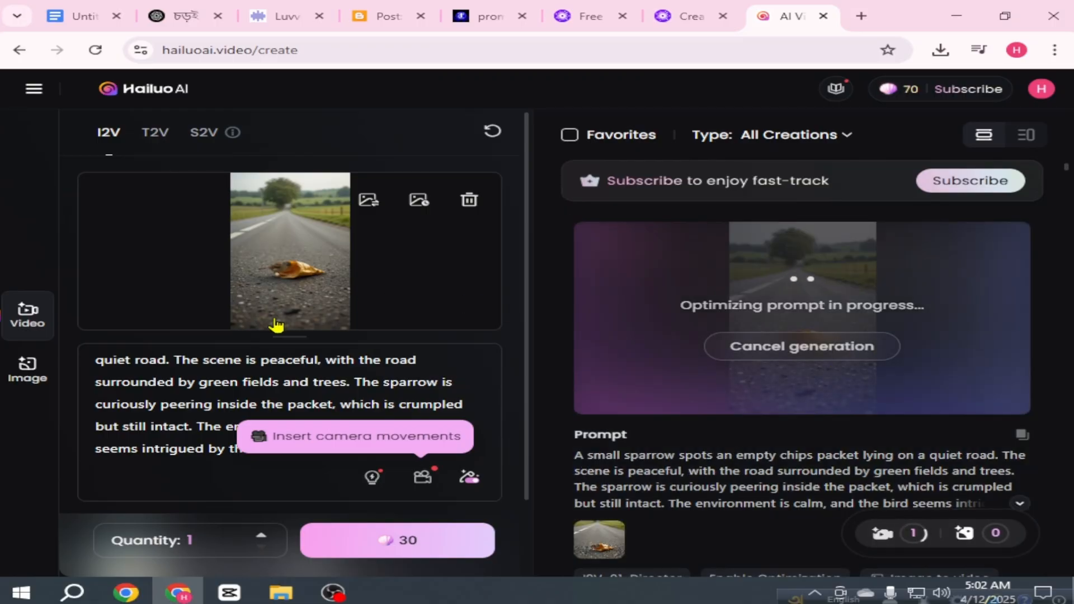
# - Remove the uploaded road image and browse the Downloads folder for another one without choosing a file
pyautogui.click(469, 200)
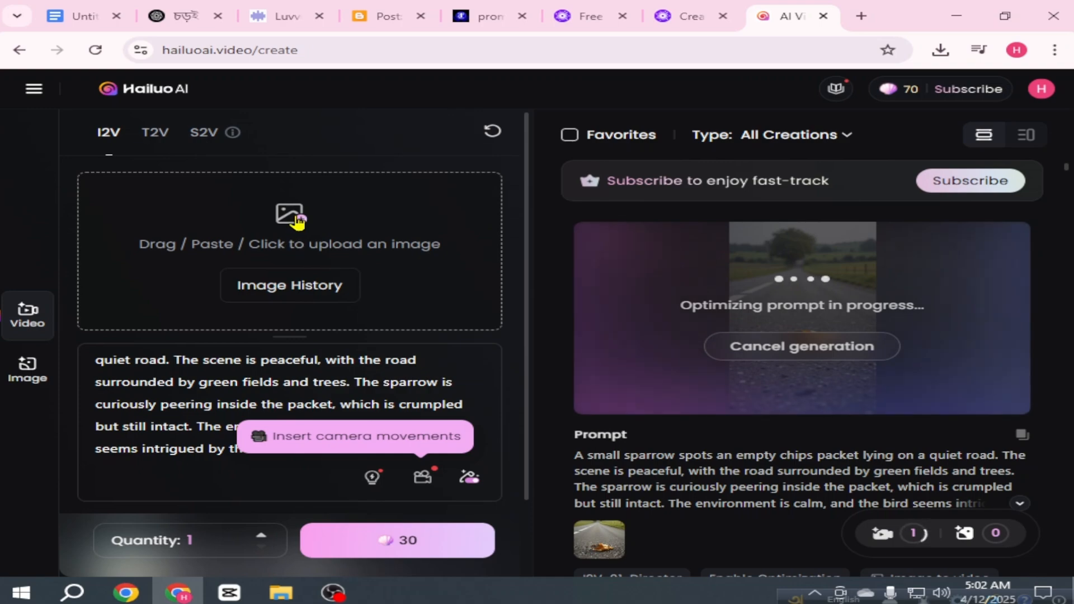
pyautogui.click(296, 222)
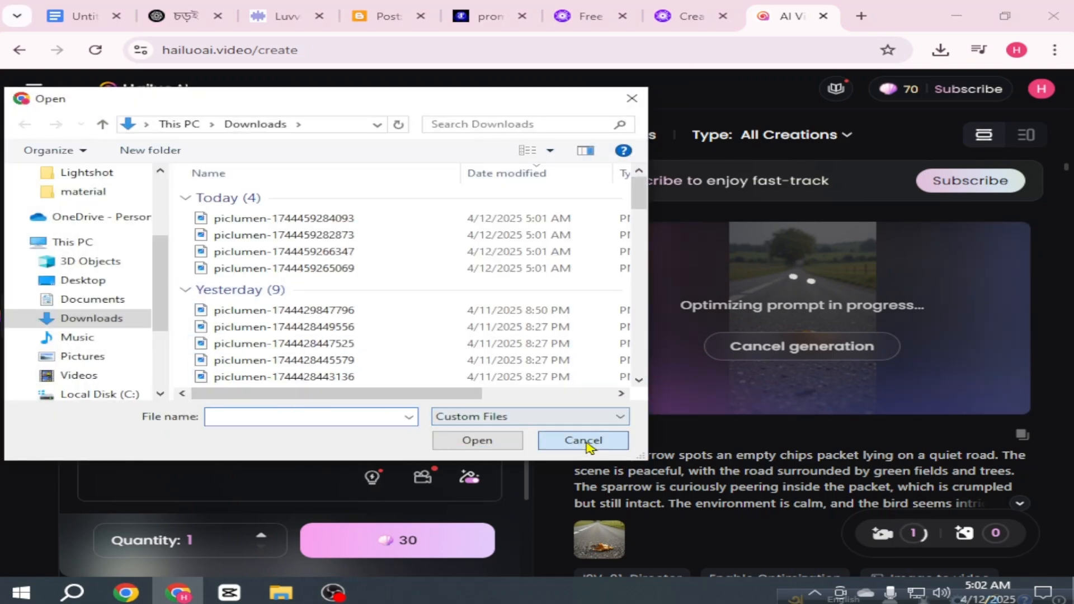
pyautogui.click(583, 441)
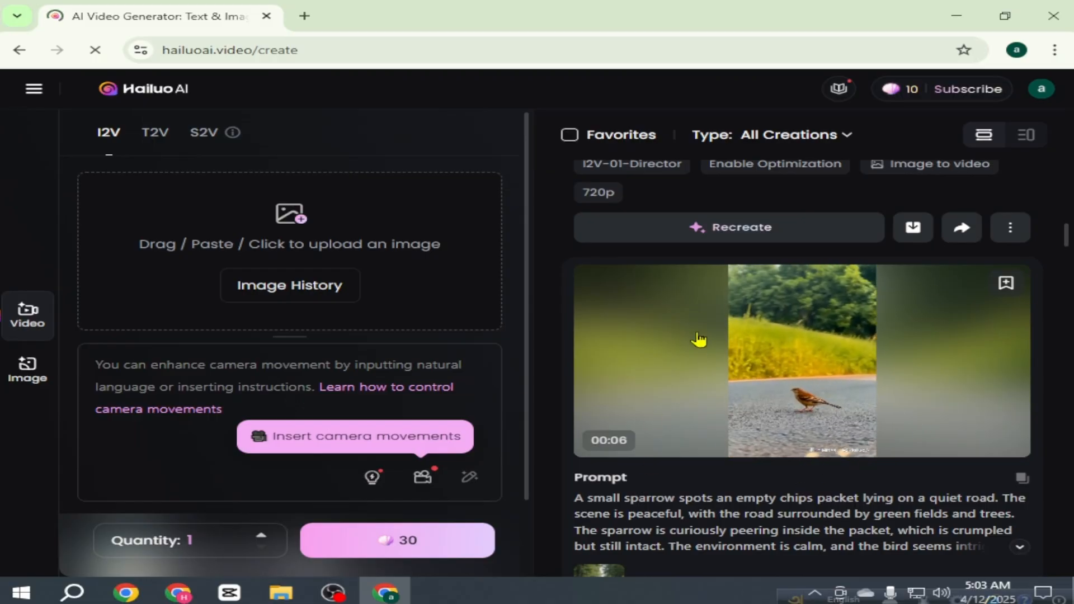
# - Download the finished sparrow and chips packet clips from the Hailuo AI creations list
pyautogui.scroll(-3, 842, 441)
pyautogui.scroll(-1, 838, 401)
pyautogui.click(917, 448)
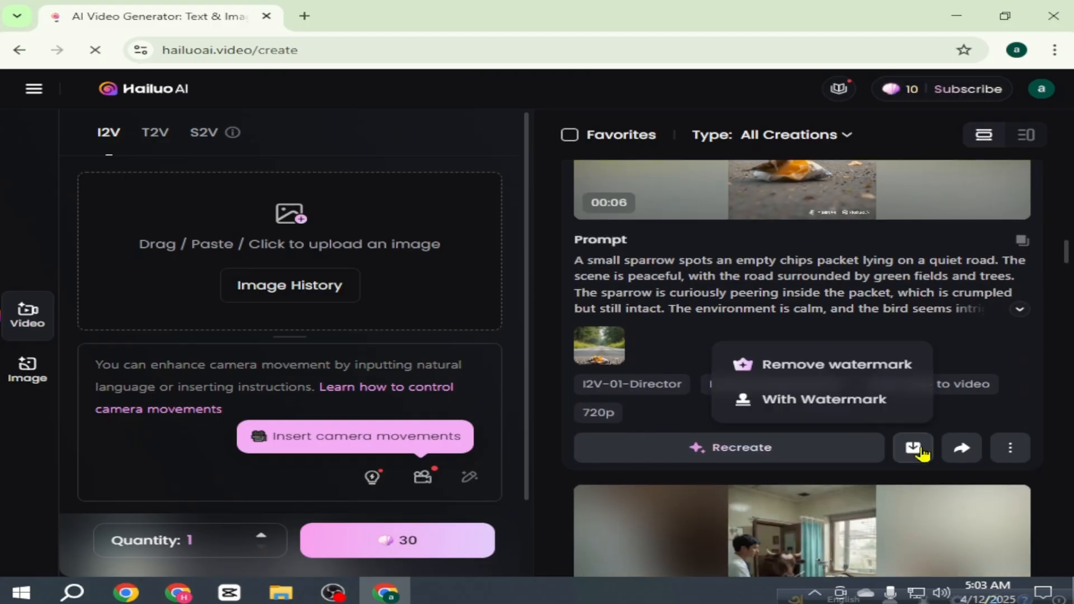
pyautogui.scroll(5, 825, 305)
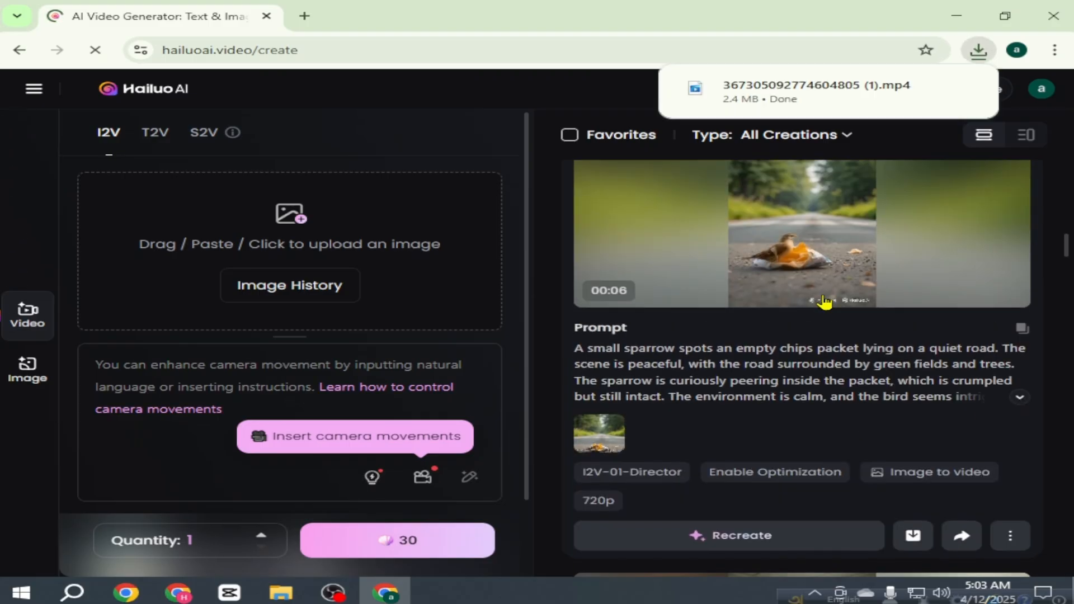
pyautogui.click(913, 307)
pyautogui.scroll(4, 909, 313)
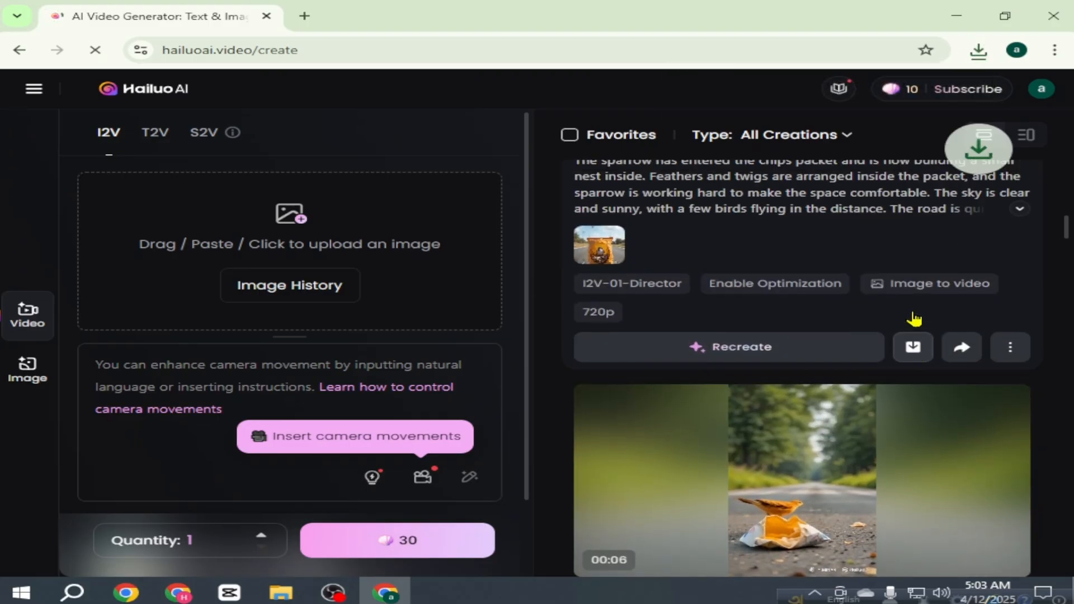
pyautogui.scroll(-4, 912, 284)
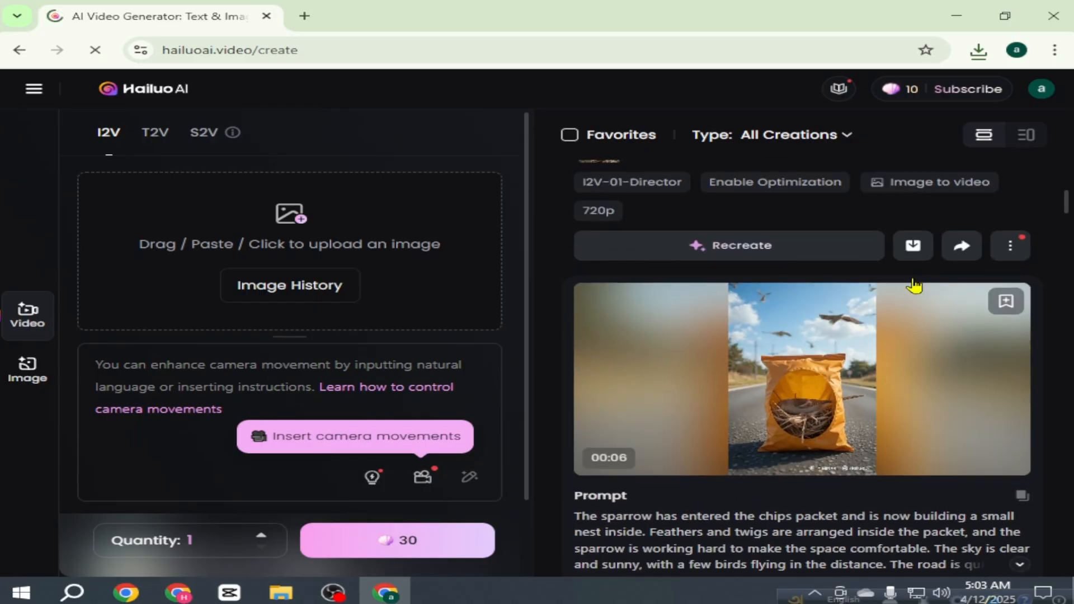
pyautogui.click(912, 250)
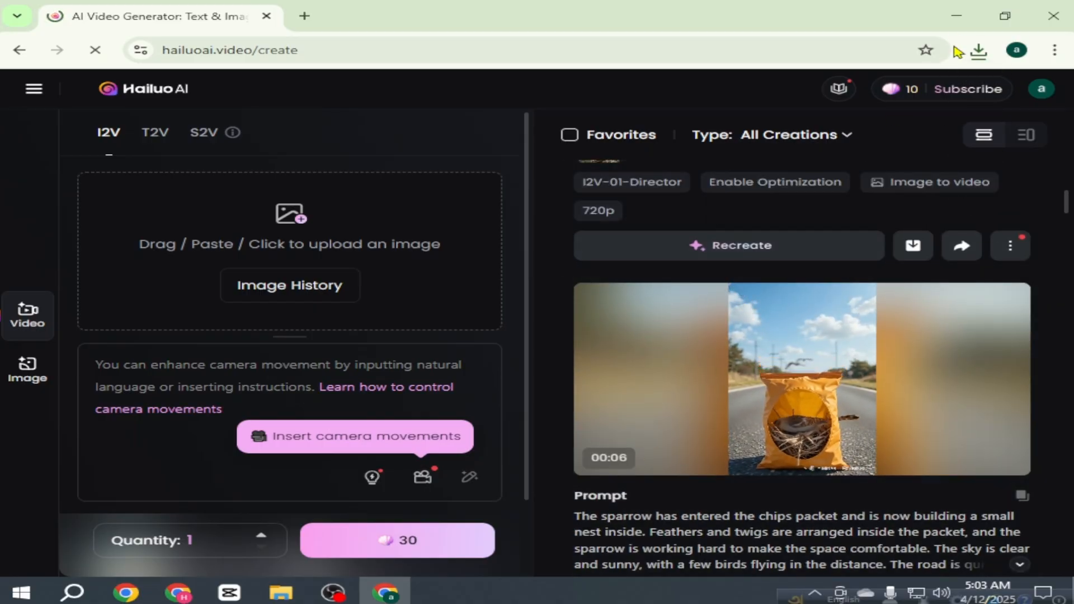
# - Return to the Google Docs document and copy the Bengali sparrow story paragraph above Part 1
pyautogui.click(956, 16)
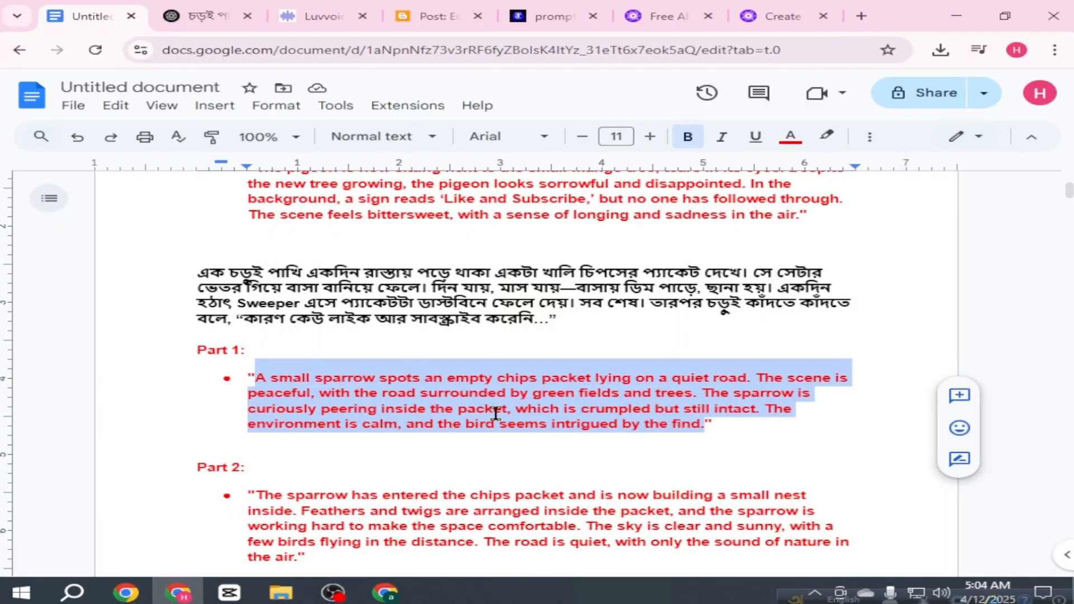
pyautogui.scroll(2, 492, 407)
pyautogui.click(472, 423)
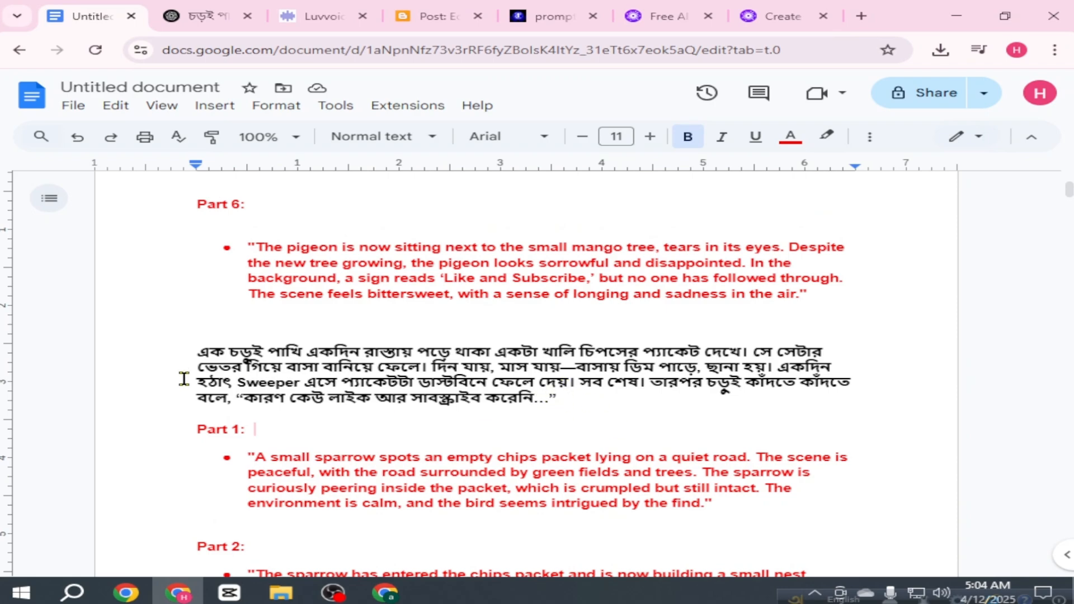
pyautogui.moveTo(536, 397); pyautogui.dragTo(201, 355)
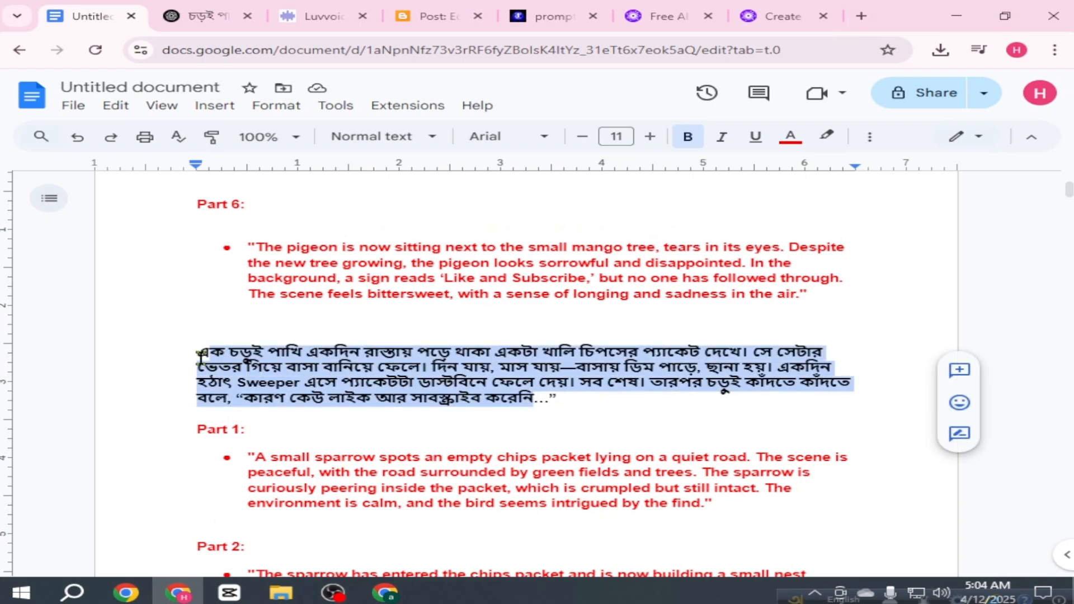
pyautogui.rightClick(386, 358)
pyautogui.click(444, 200)
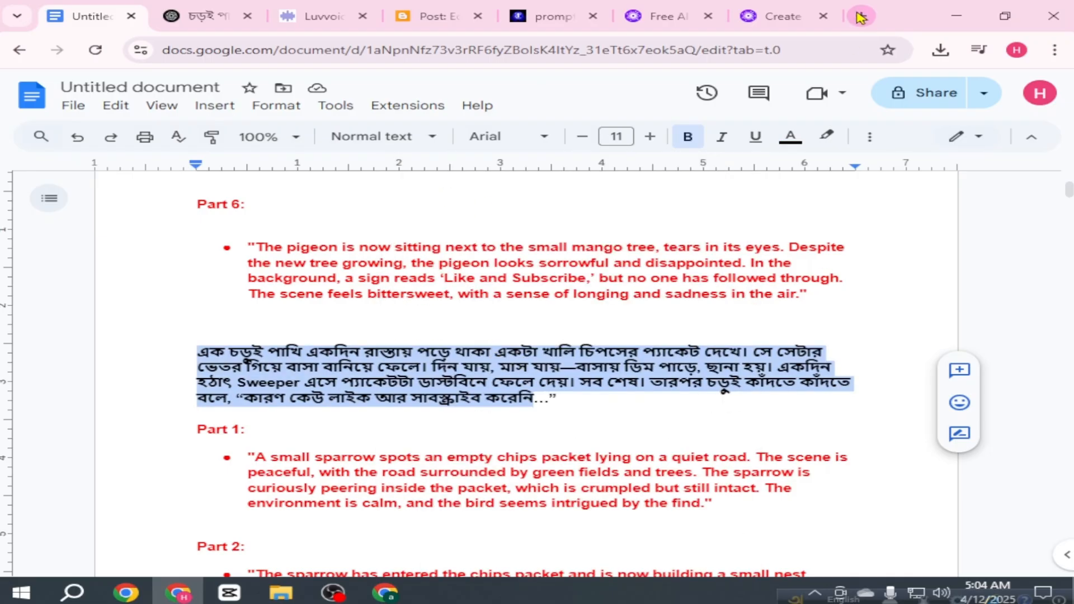
# - Open Luvvoice in a new browser tab and paste the copied Bengali story as the text-to-speech input
pyautogui.click(862, 15)
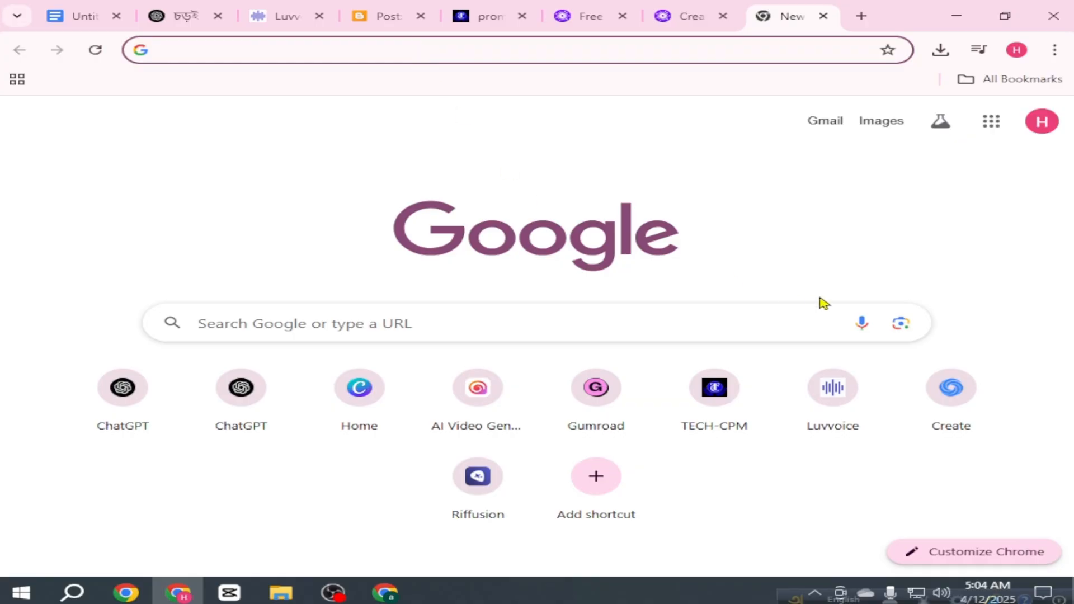
pyautogui.click(850, 427)
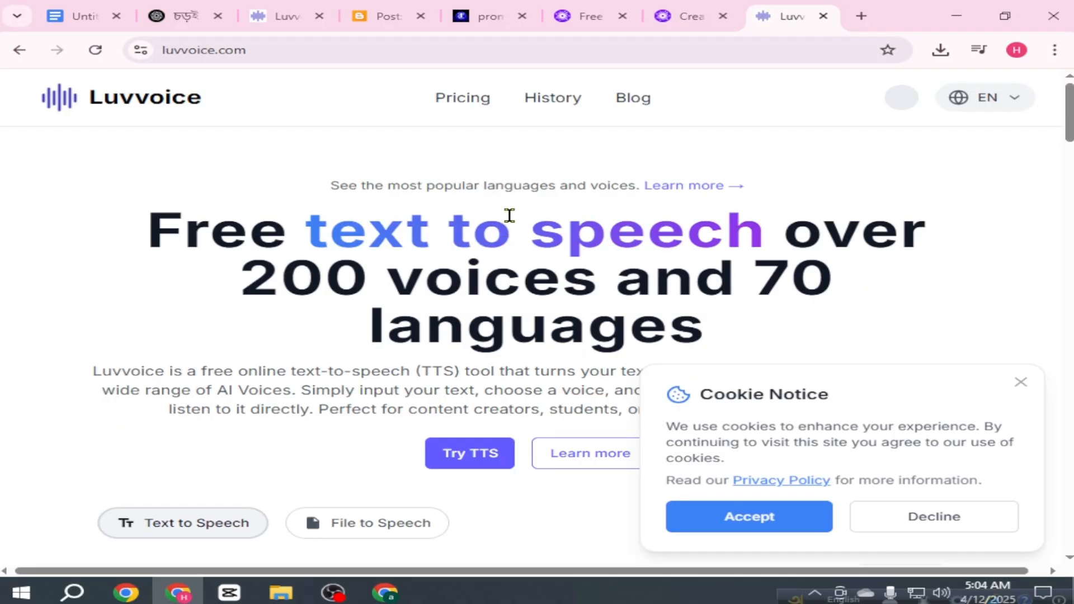
pyautogui.click(1021, 383)
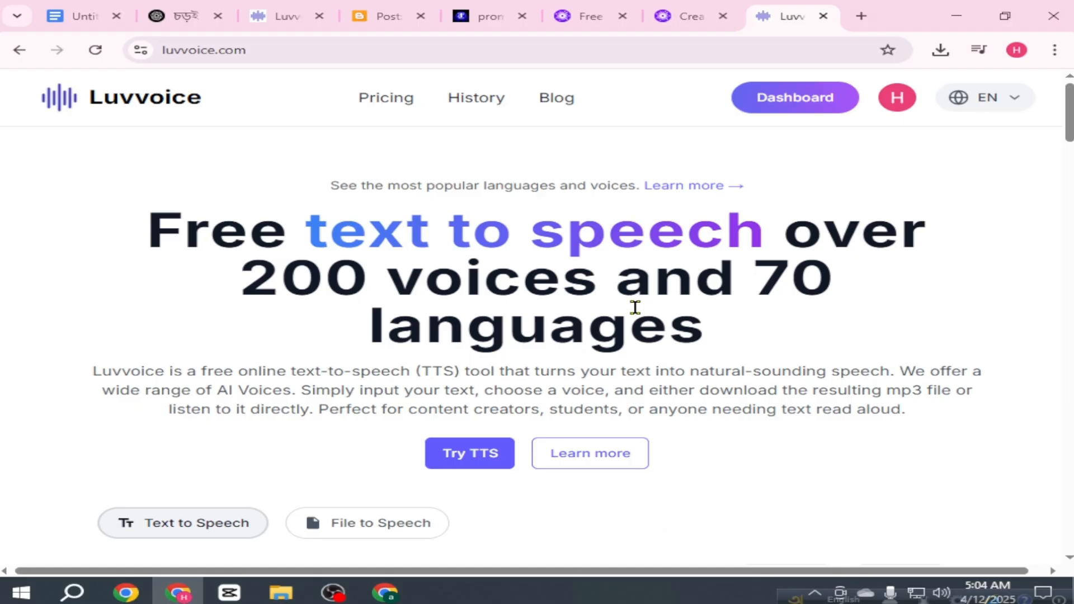
pyautogui.scroll(-5, 636, 309)
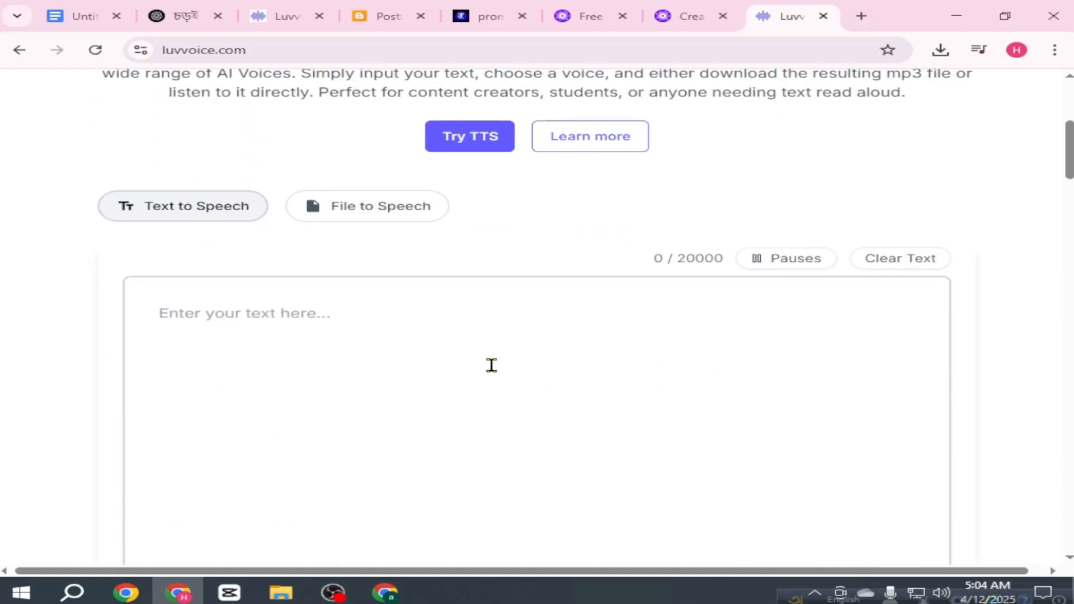
pyautogui.rightClick(264, 315)
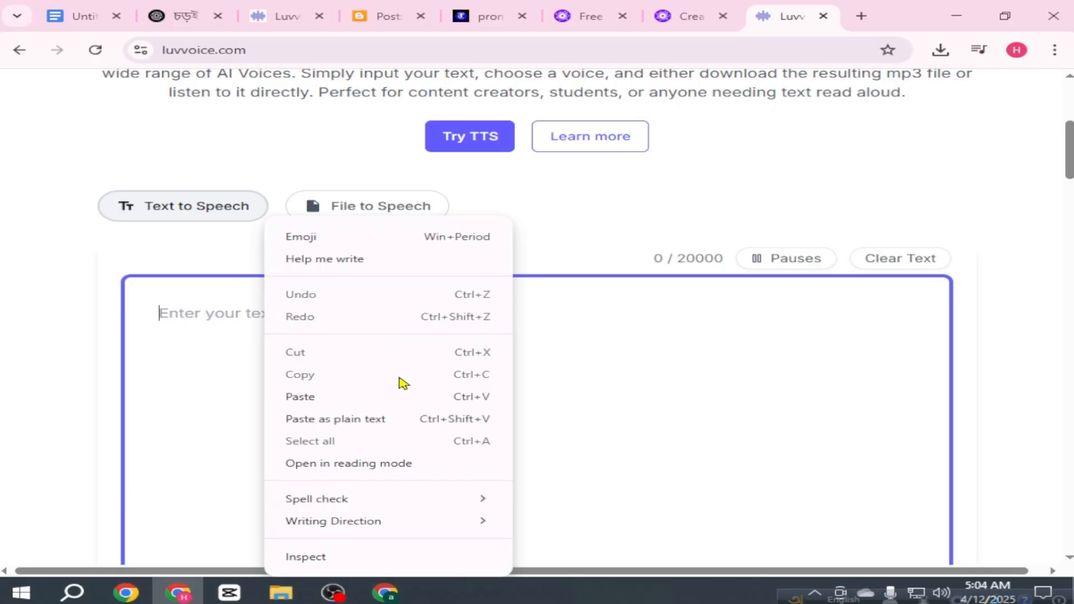
pyautogui.click(331, 399)
# - Set the speech language to Bangla (Bangladesh)
pyautogui.scroll(-5, 537, 409)
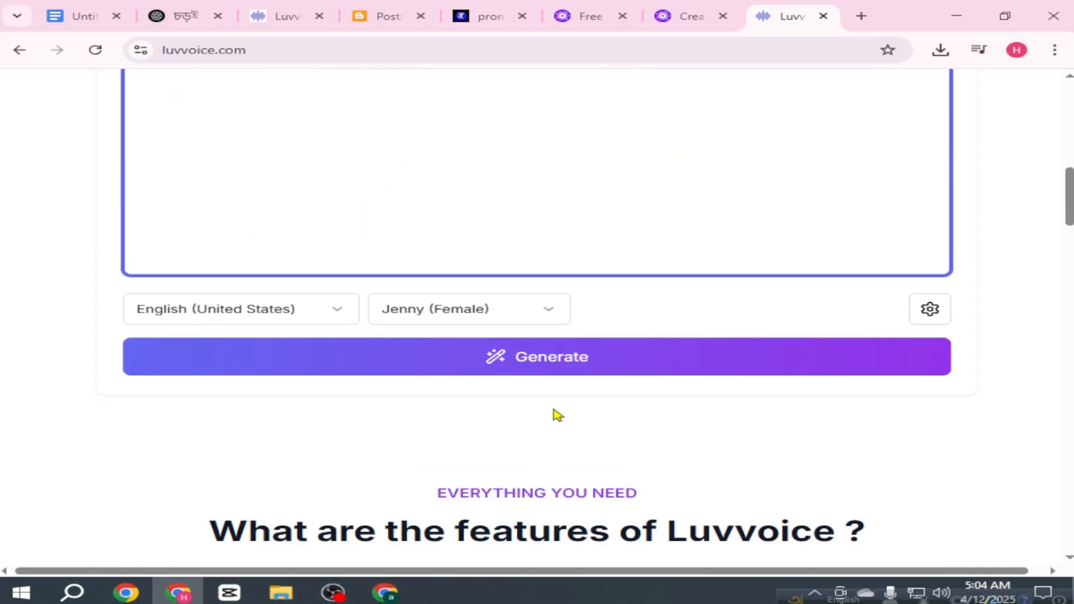
pyautogui.click(344, 320)
pyautogui.scroll(-10, 330, 415)
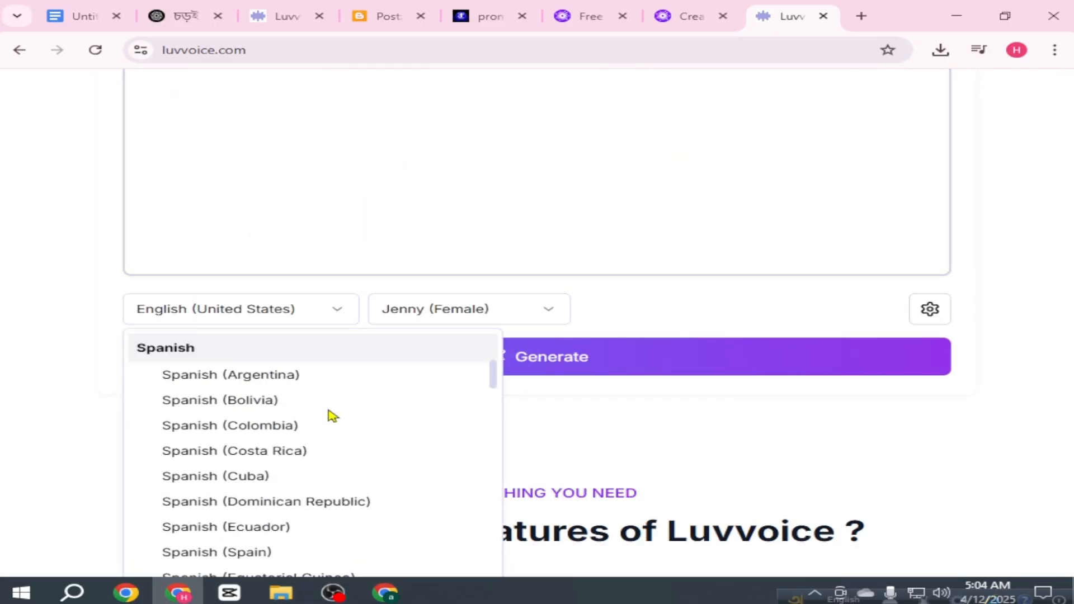
pyautogui.scroll(-10, 333, 419)
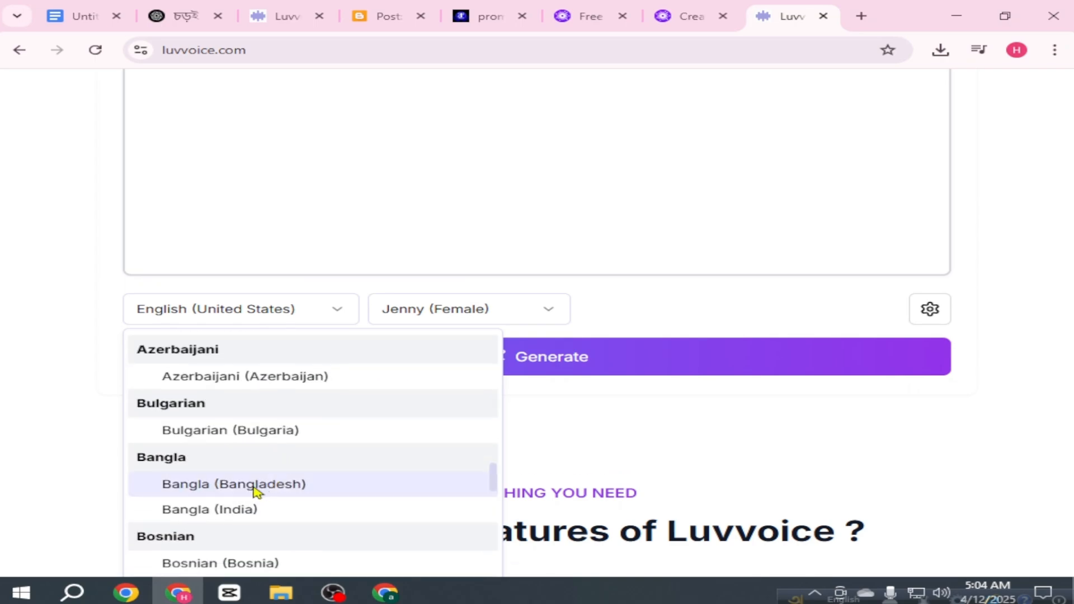
pyautogui.click(258, 492)
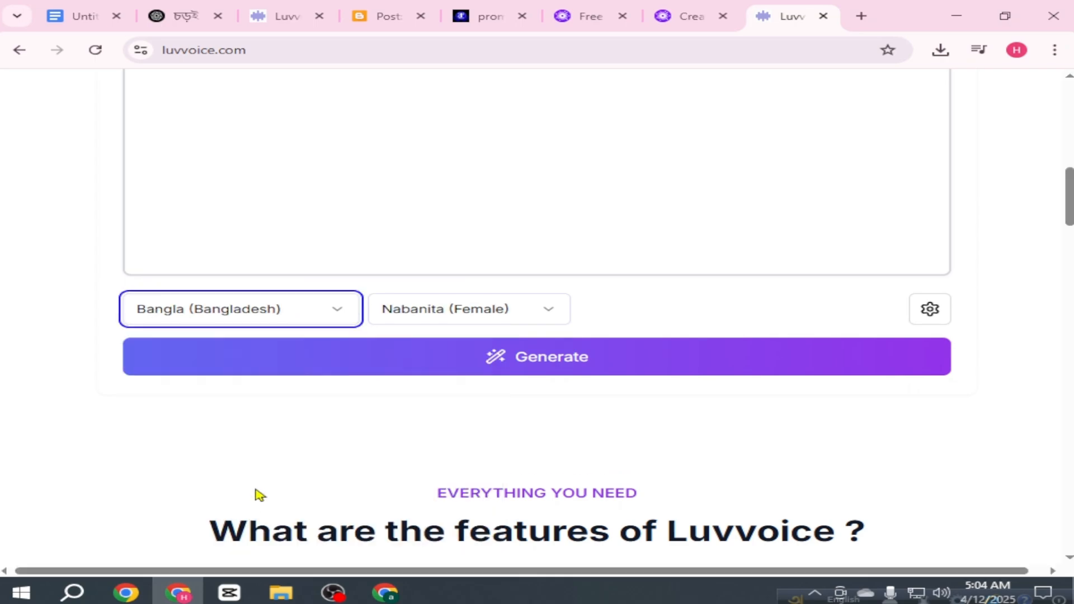
# - Choose the Pradeep (Male) voice and adjust its settings to rate 15%, volume 30% and pitch 3
pyautogui.click(548, 322)
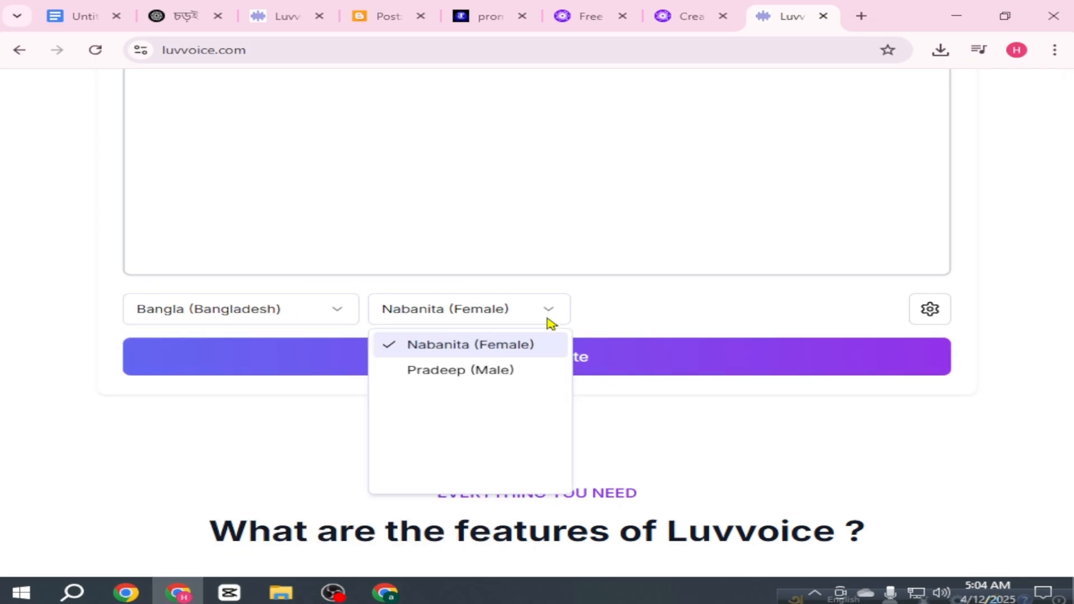
pyautogui.click(476, 371)
pyautogui.click(930, 311)
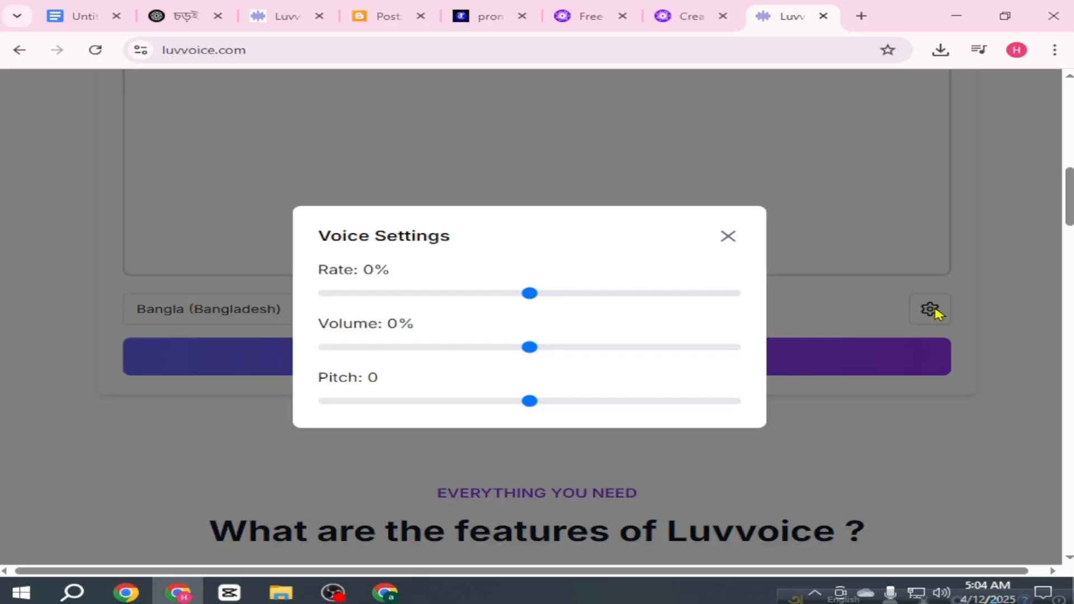
pyautogui.moveTo(558, 306); pyautogui.dragTo(594, 309)
pyautogui.moveTo(533, 360); pyautogui.dragTo(650, 365)
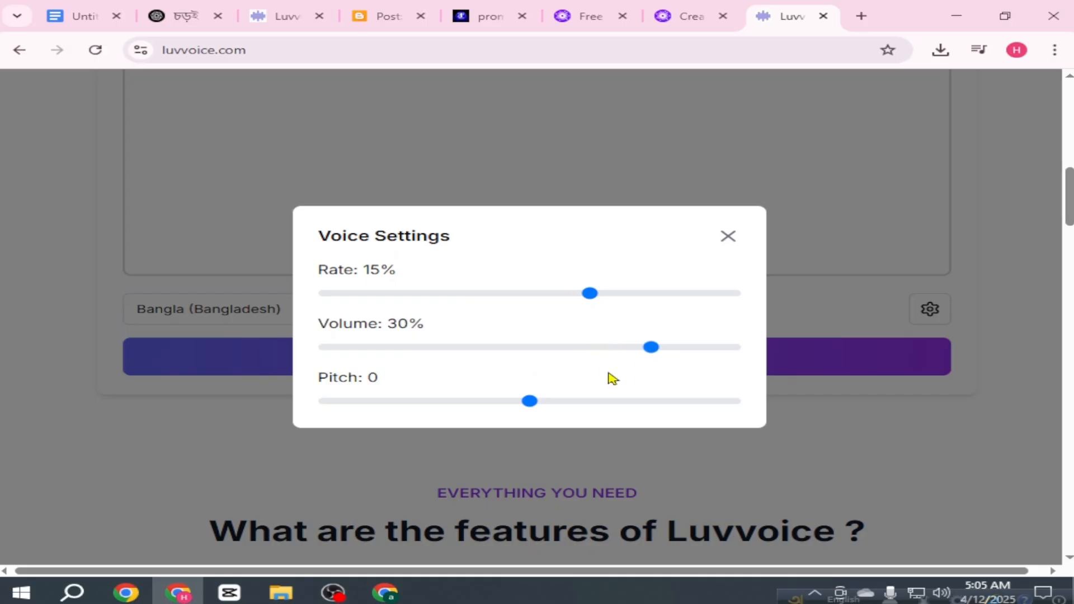
pyautogui.moveTo(536, 408); pyautogui.dragTo(542, 409)
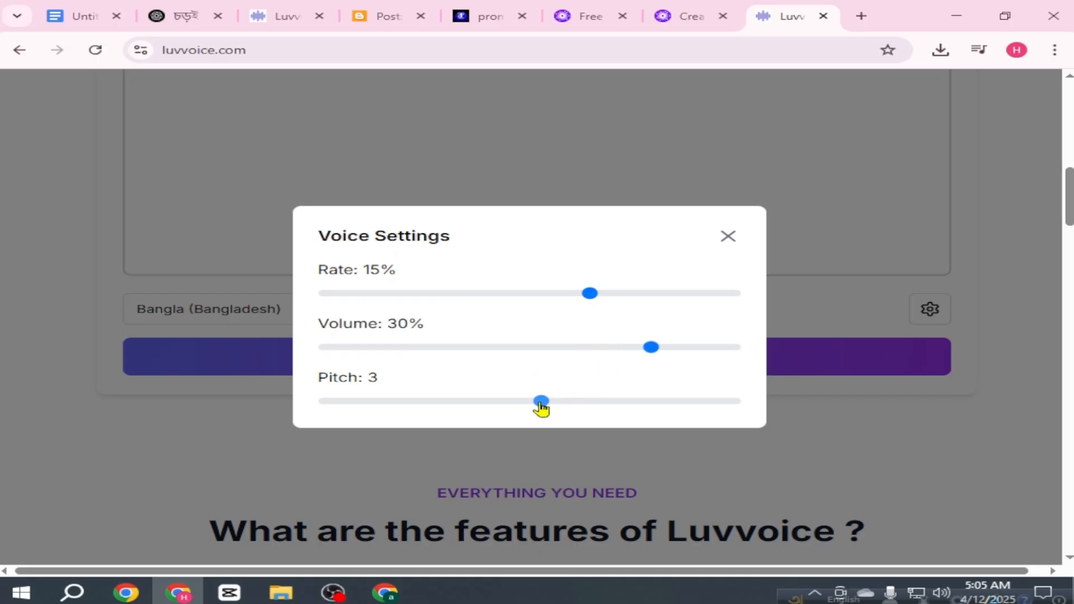
pyautogui.click(727, 236)
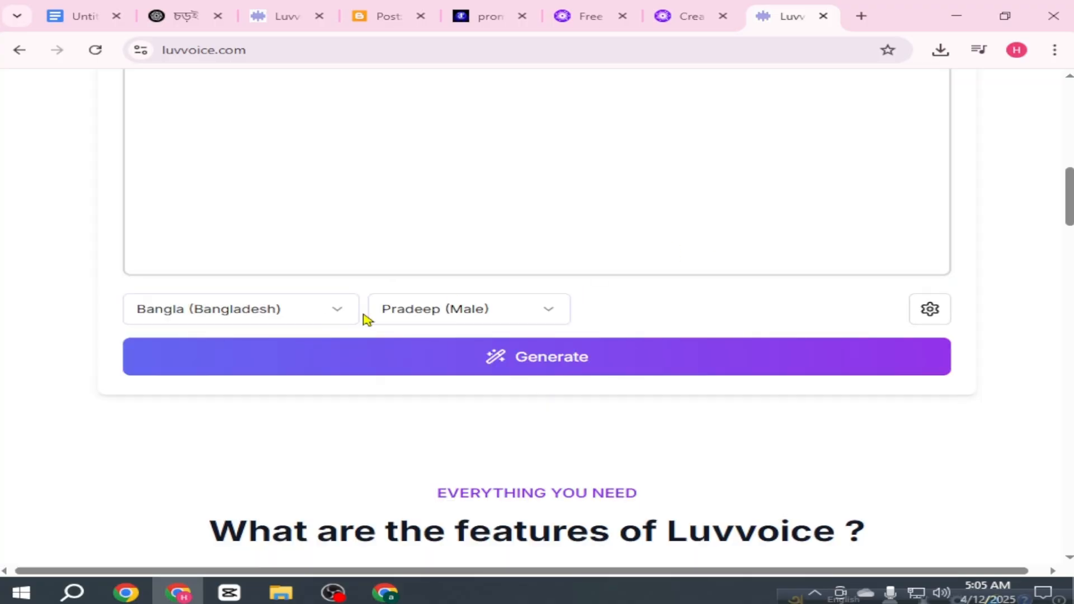
# - Generate the Bangla voice-over and download it as an MP3, showing the downloaded file in its folder
pyautogui.click(561, 368)
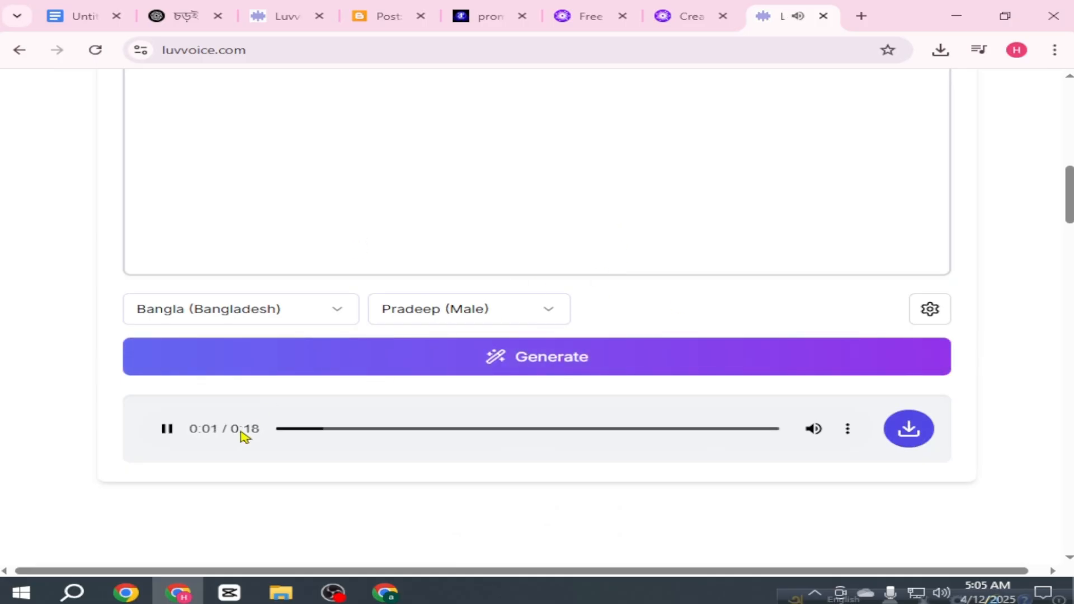
pyautogui.click(166, 429)
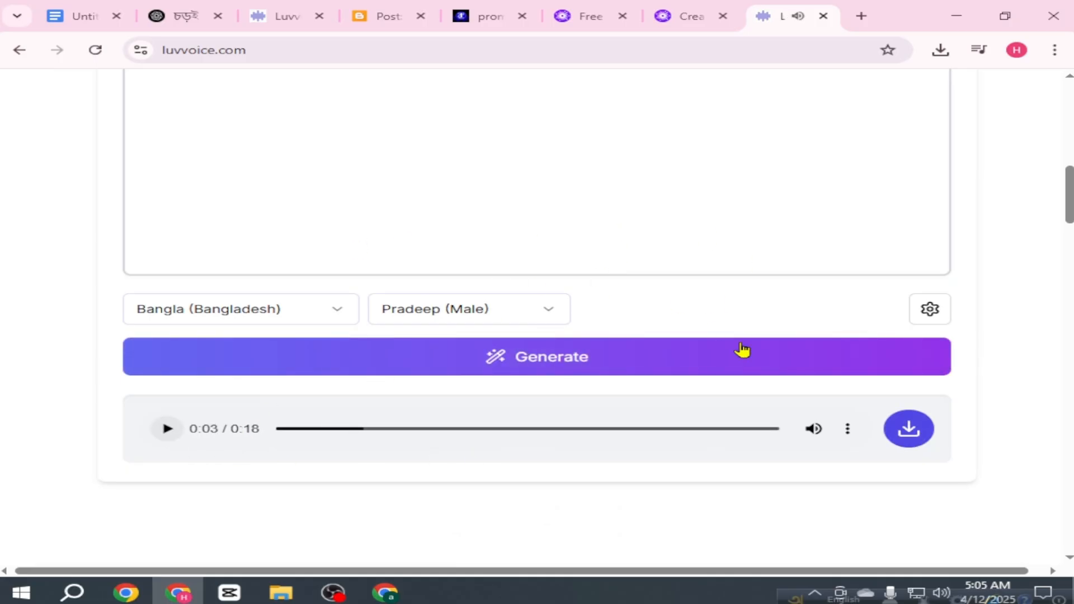
pyautogui.click(908, 430)
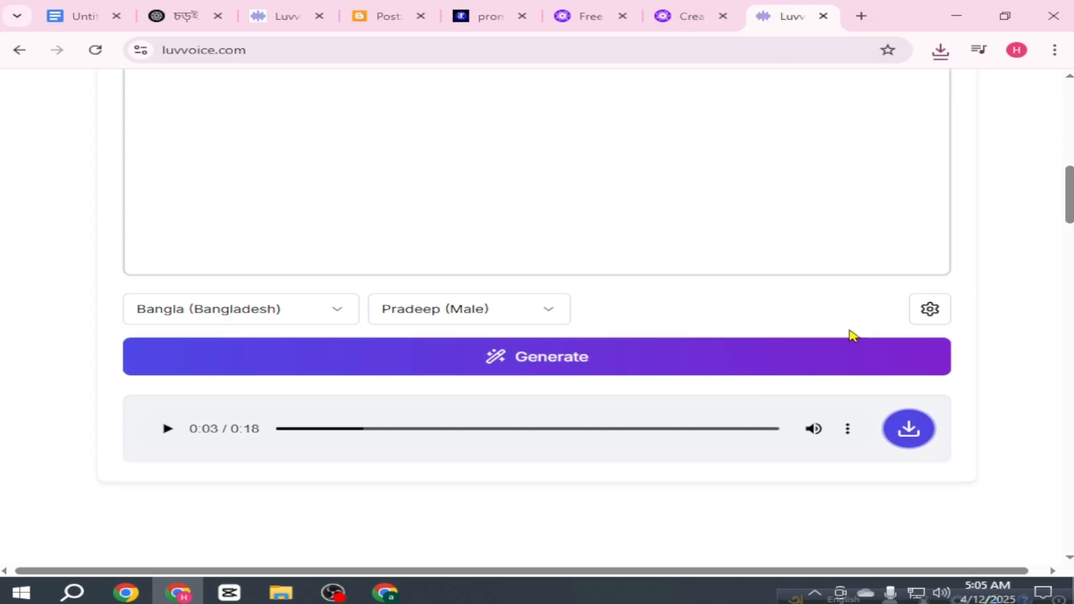
pyautogui.click(940, 50)
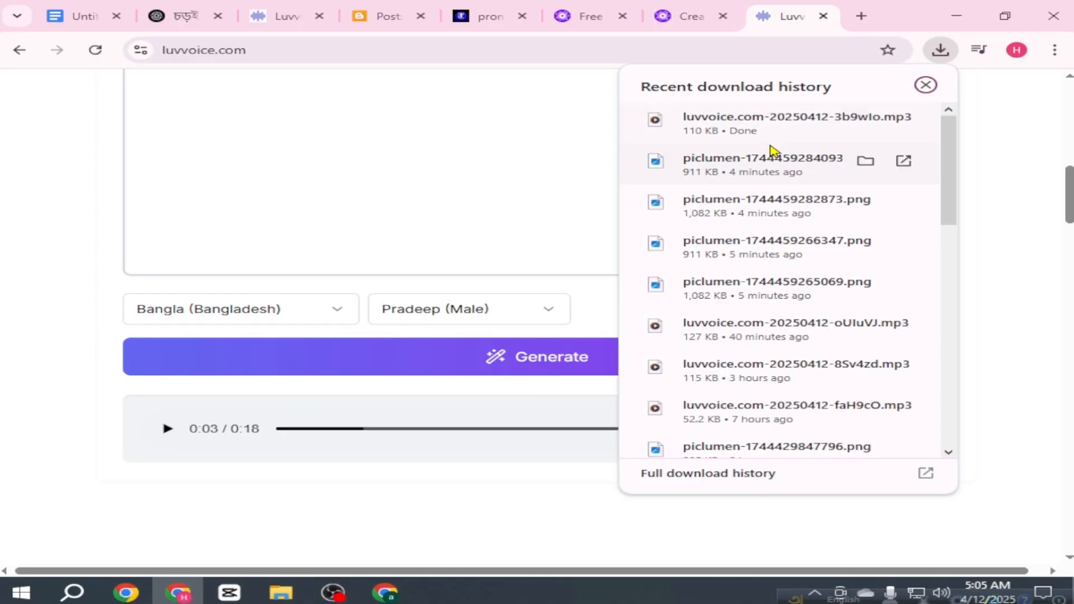
pyautogui.click(865, 119)
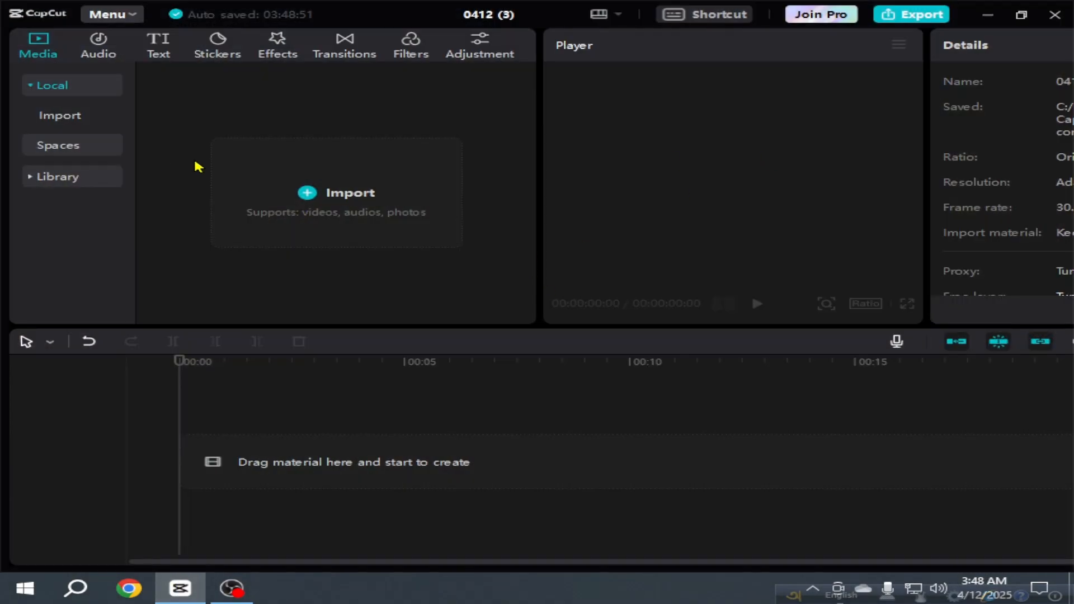
# - Switch to CapCut and import the six generated MP4 story clips from the Downloads folder as project media
pyautogui.click(323, 196)
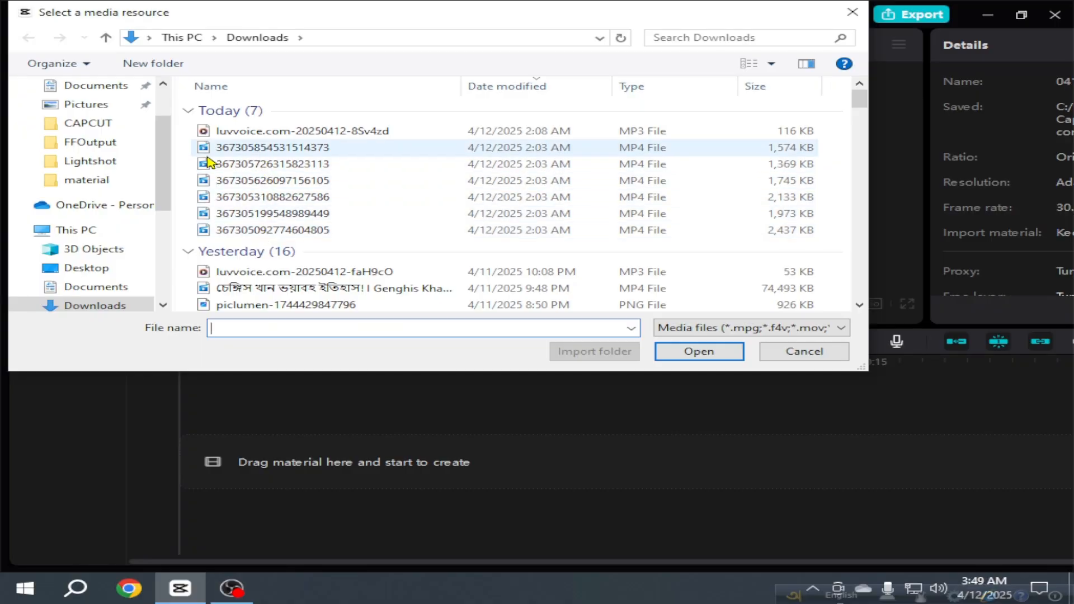
pyautogui.moveTo(191, 149); pyautogui.dragTo(241, 249)
pyautogui.click(692, 352)
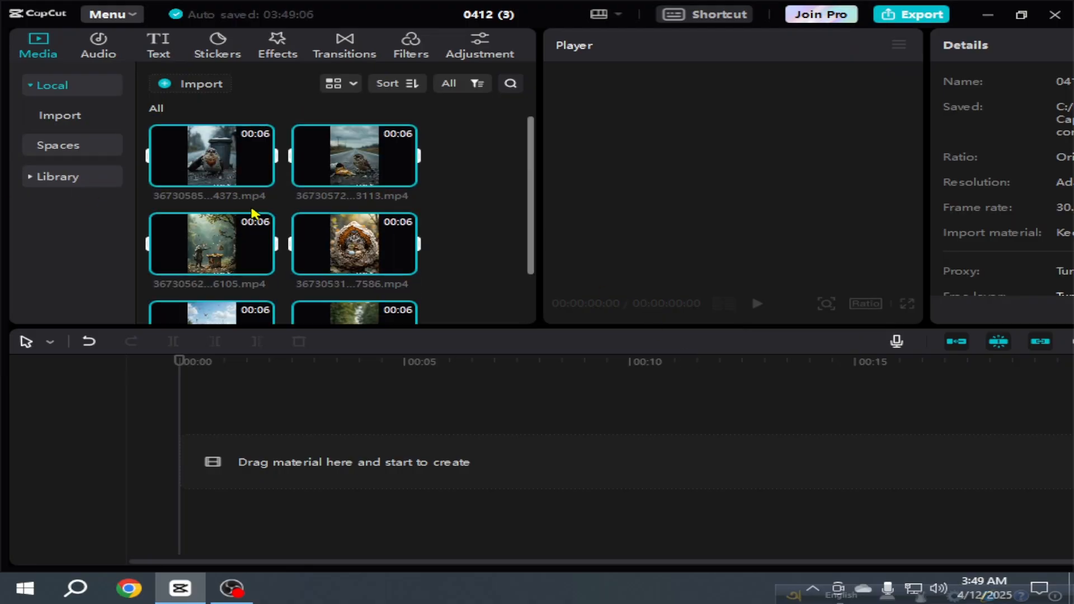
# - Import luvvoice.com-20250412-8Sv4zd.mp3 from Downloads as extracted audio and add it to the timeline
pyautogui.click(104, 52)
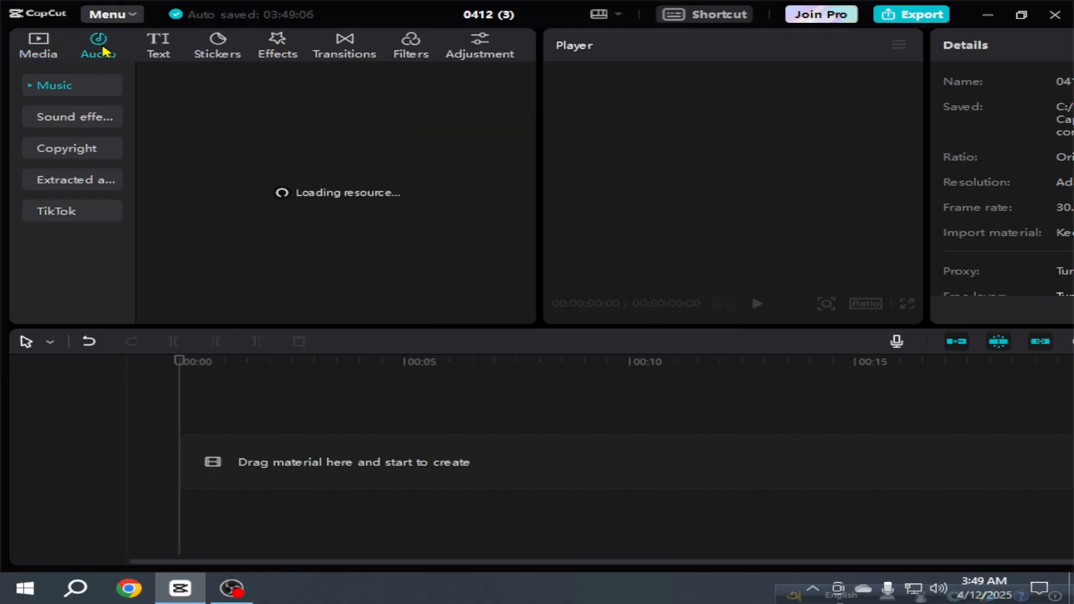
pyautogui.click(88, 187)
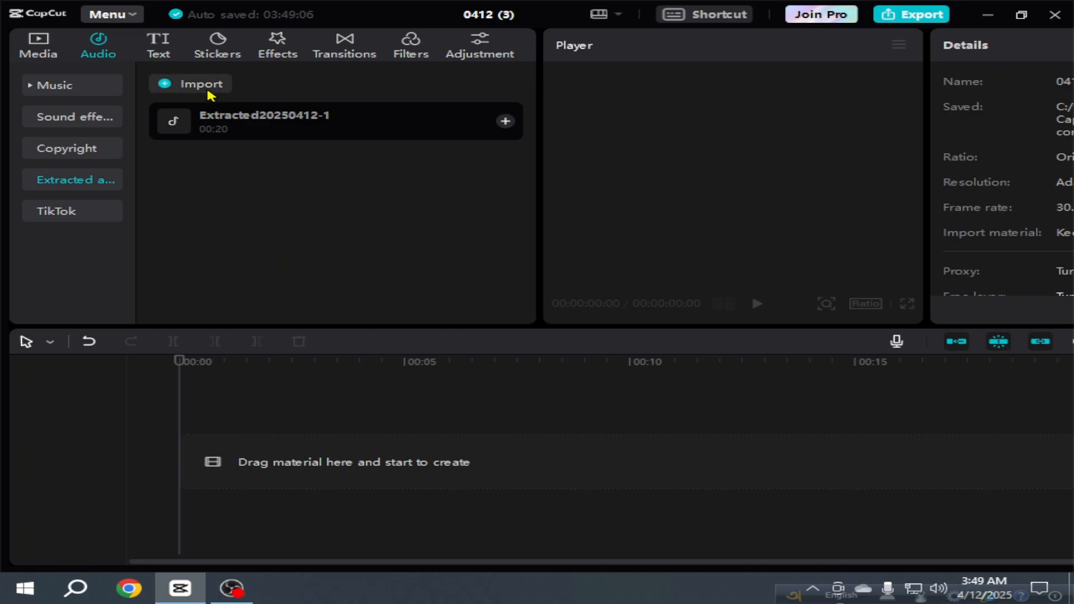
pyautogui.click(202, 83)
pyautogui.click(241, 132)
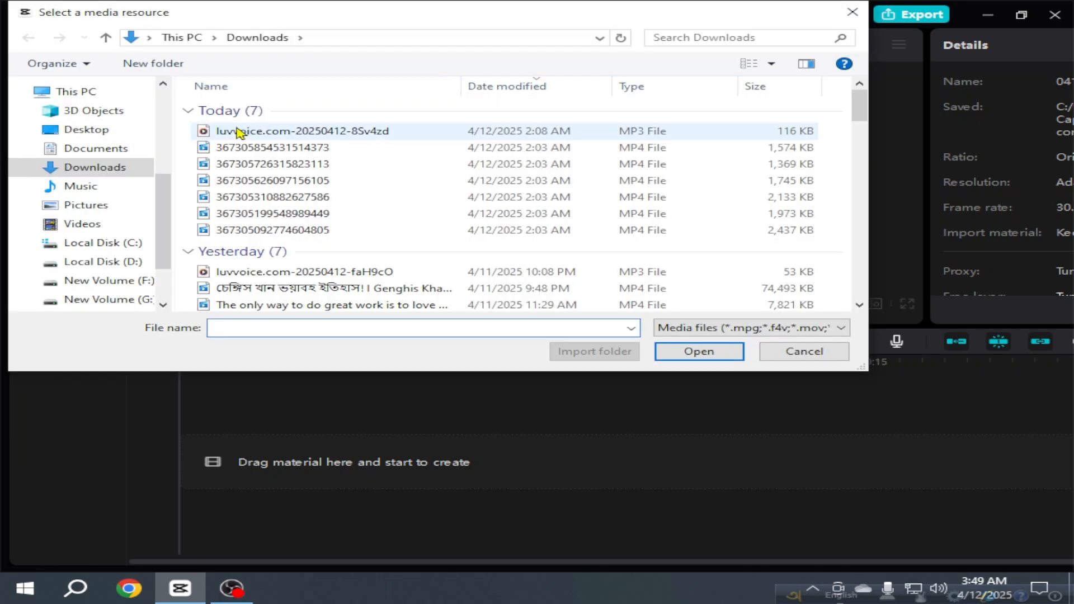
pyautogui.click(673, 350)
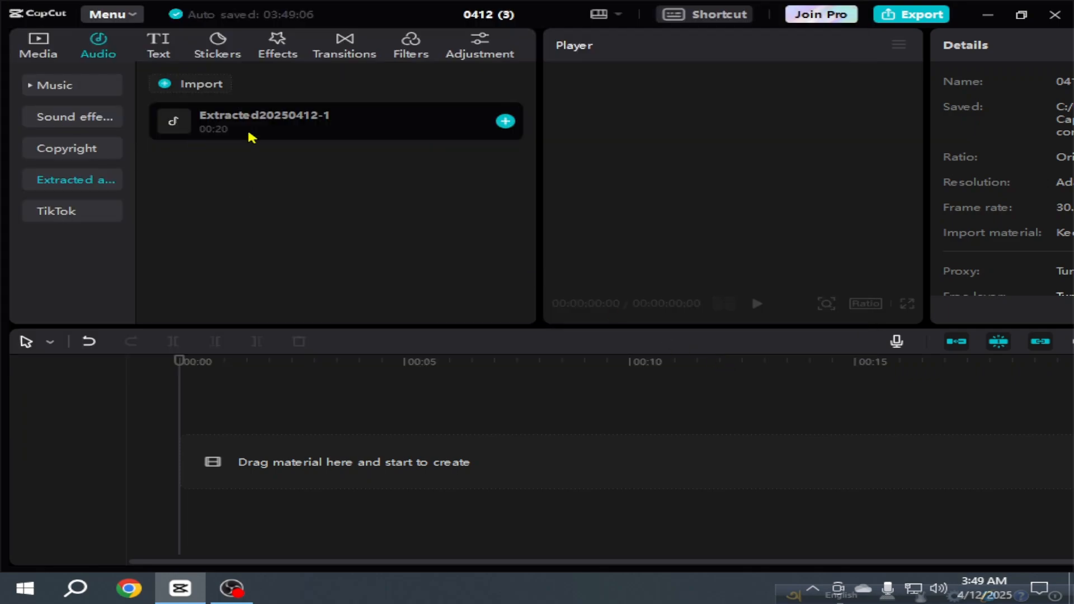
pyautogui.click(506, 123)
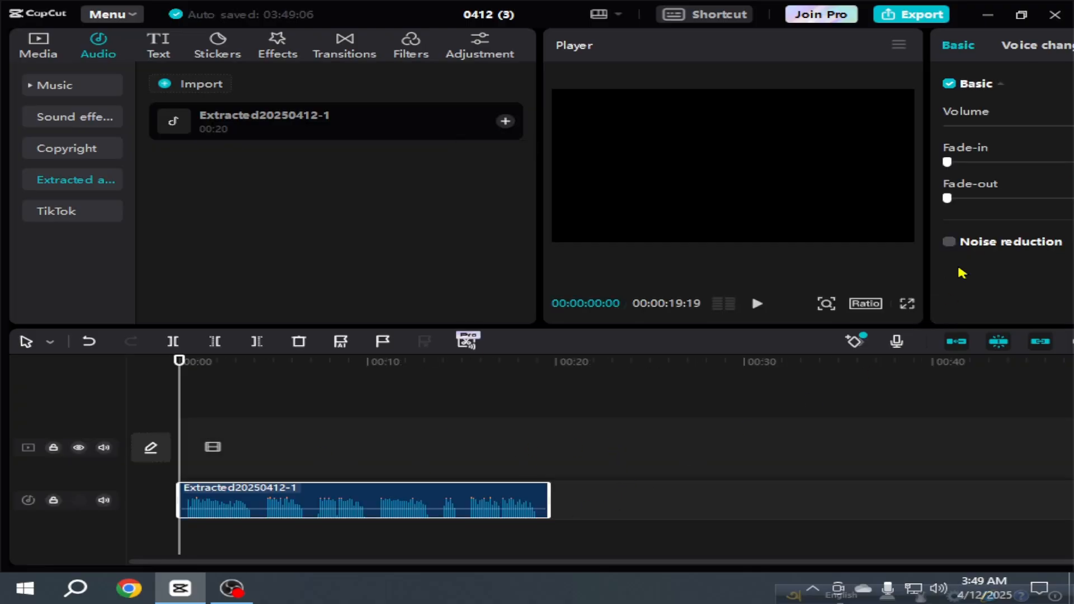
# - Raise the voice-over track's volume to 15.7 dB and enlarge the timeline scale
pyautogui.click(1021, 14)
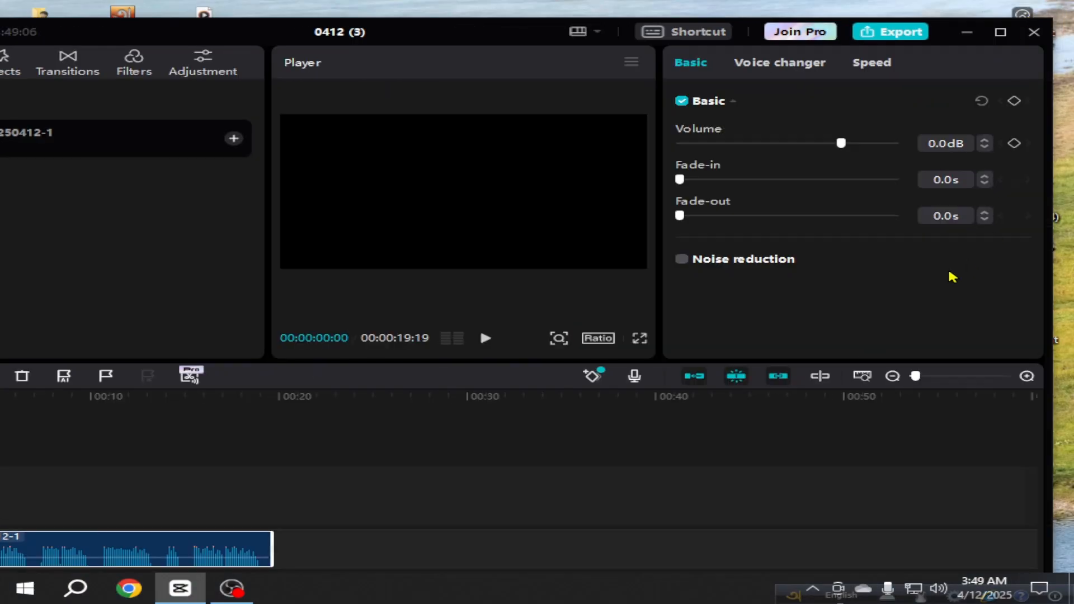
pyautogui.moveTo(876, 144); pyautogui.dragTo(882, 145)
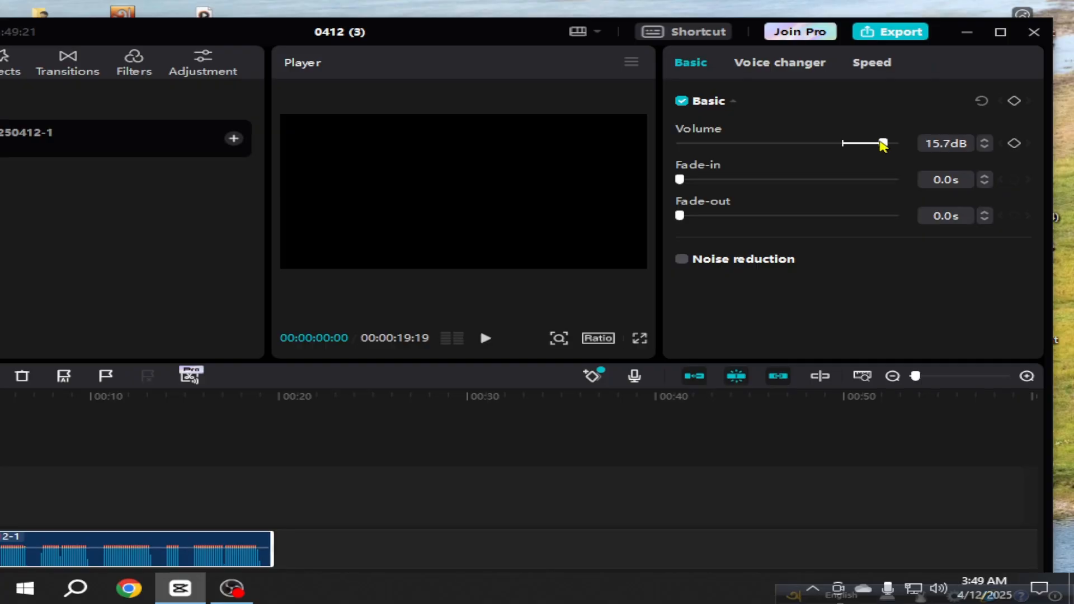
pyautogui.click(933, 378)
pyautogui.click(1001, 33)
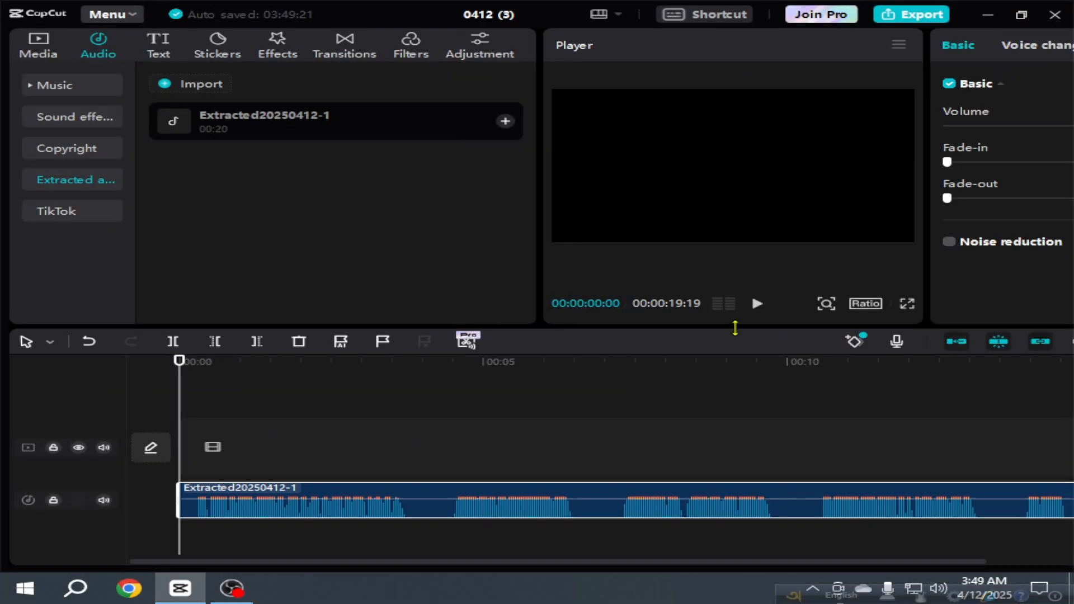
# - Listen to the opening of the amplified voice-over and return the playhead to the start of the timeline
pyautogui.click(757, 304)
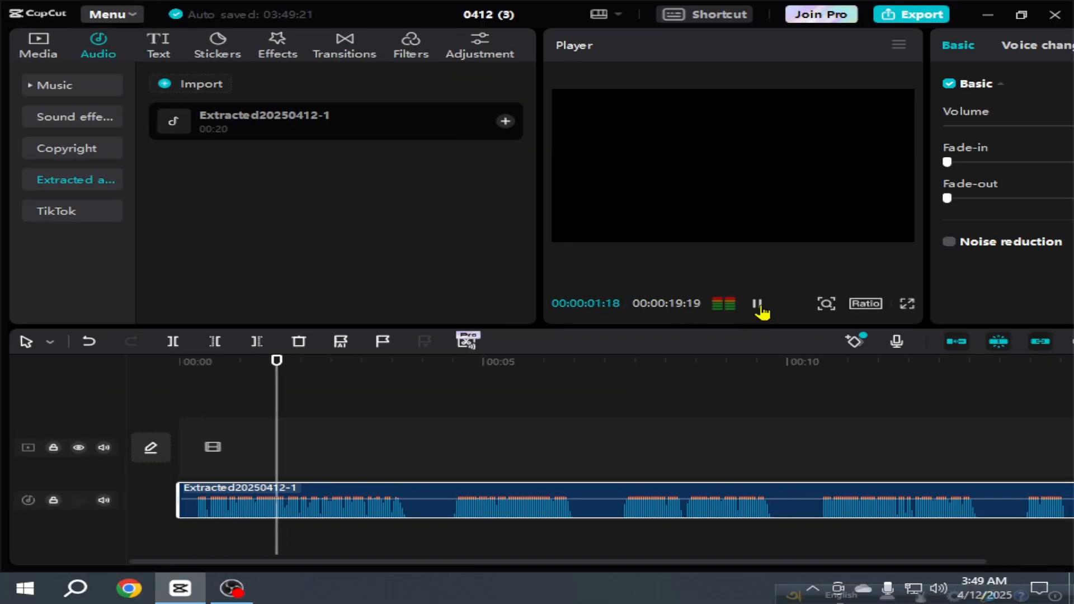
pyautogui.press('space')
pyautogui.click(939, 587)
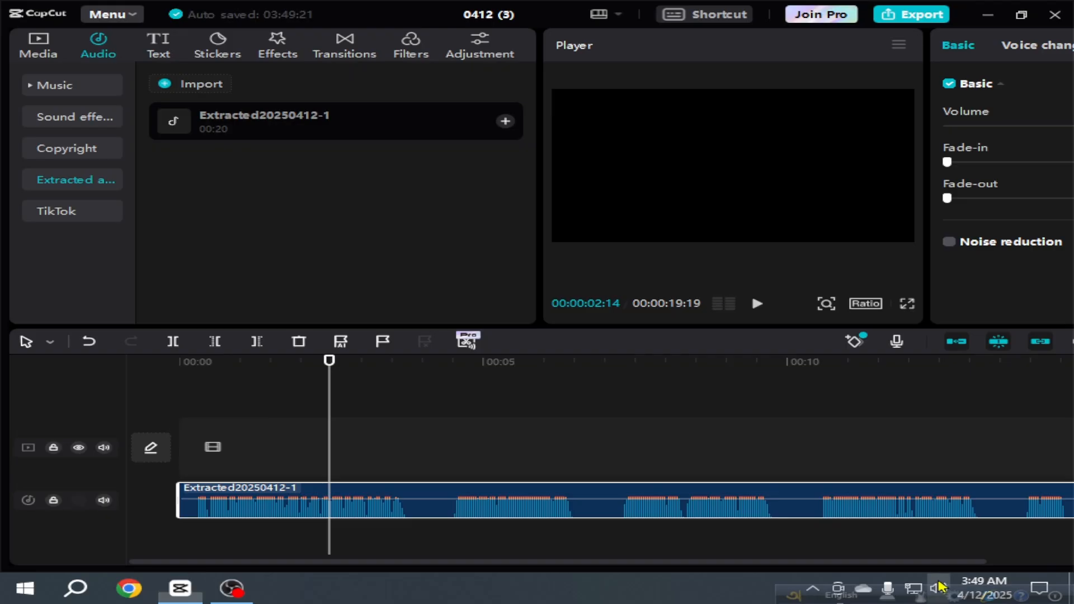
pyautogui.scroll(5, 942, 587)
pyautogui.scroll(3, 939, 587)
pyautogui.click(361, 415)
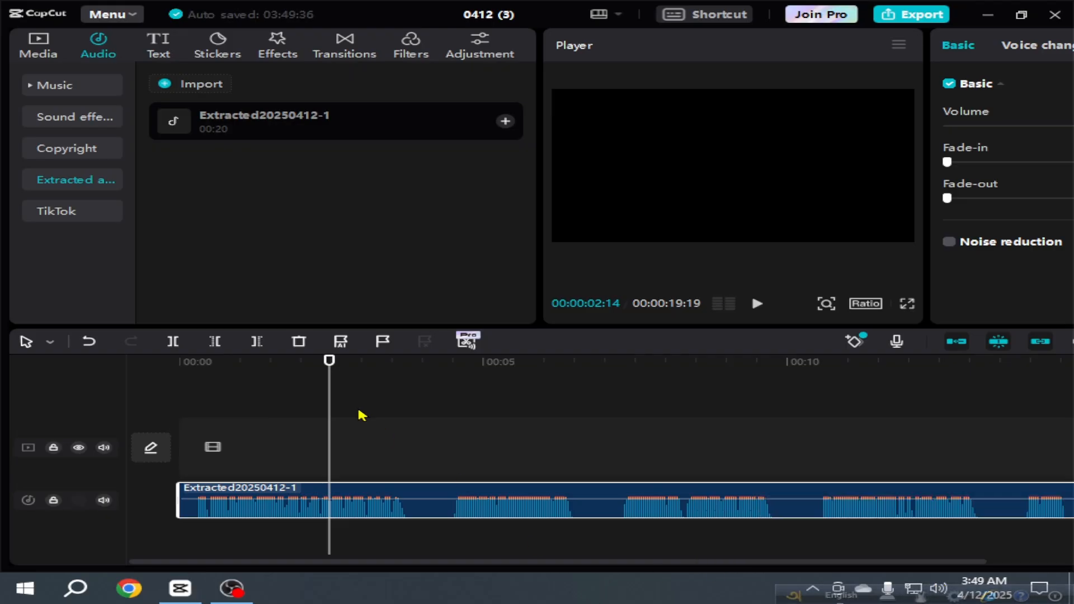
pyautogui.moveTo(329, 384); pyautogui.dragTo(24, 386)
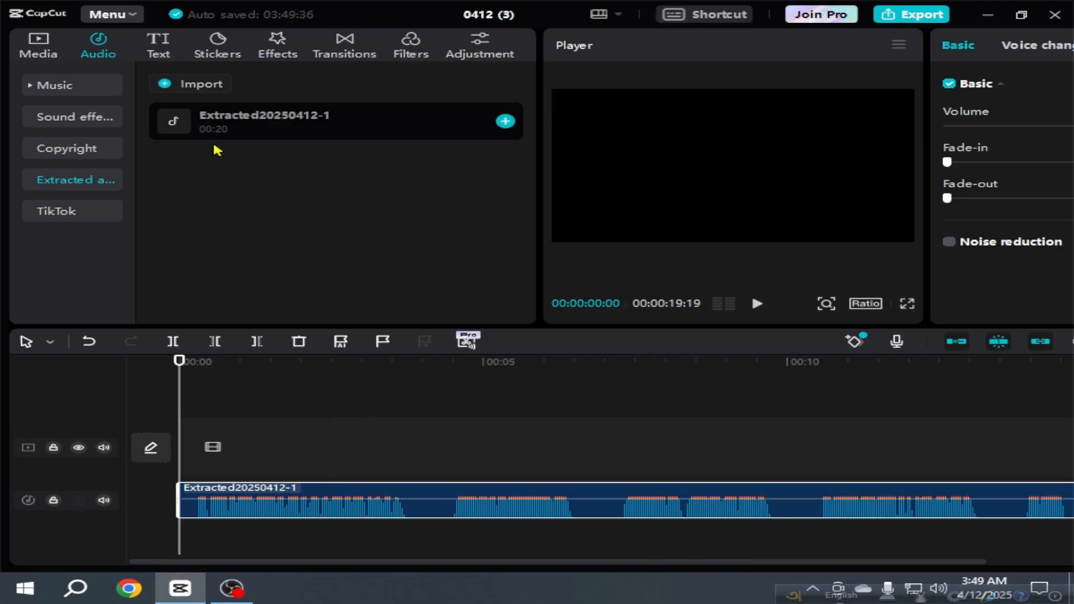
# - Add the clip of the chips packet on the road, 367305092774604805.mp4, at the start of the video track
pyautogui.click(39, 46)
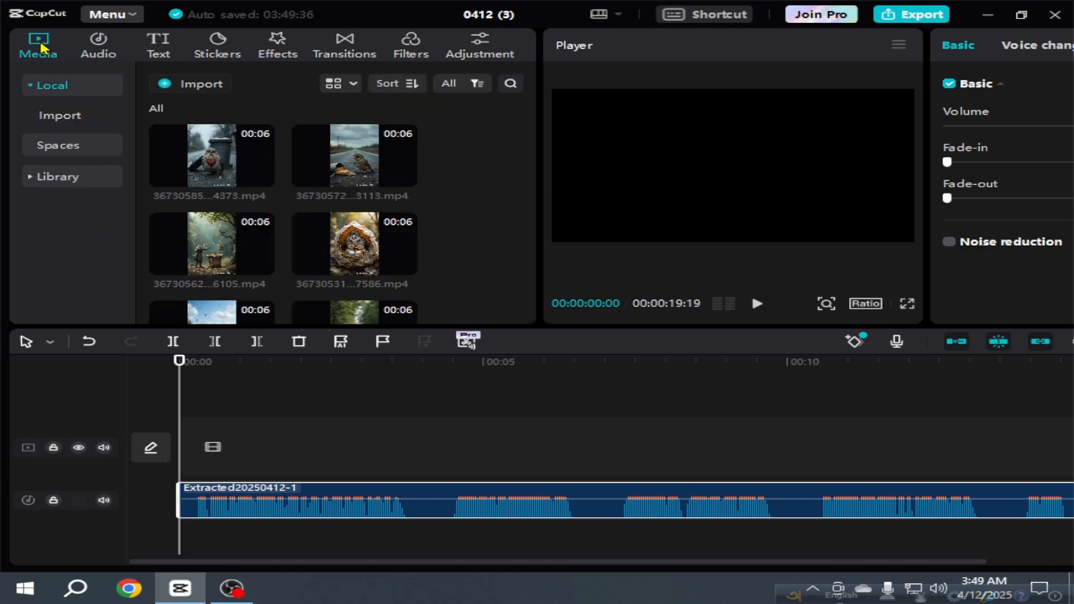
pyautogui.scroll(-2, 296, 200)
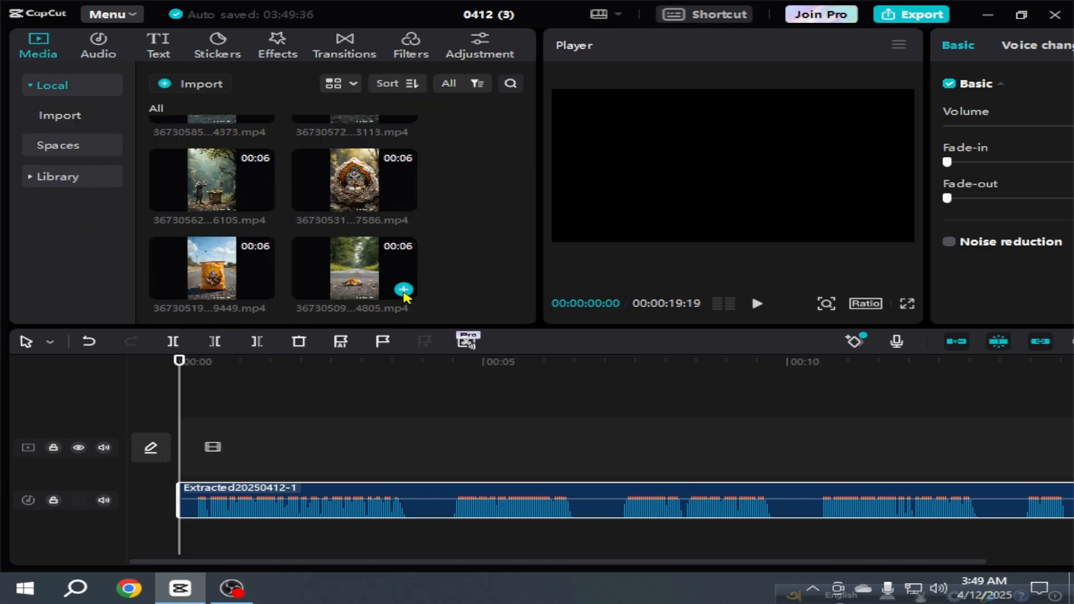
pyautogui.click(404, 290)
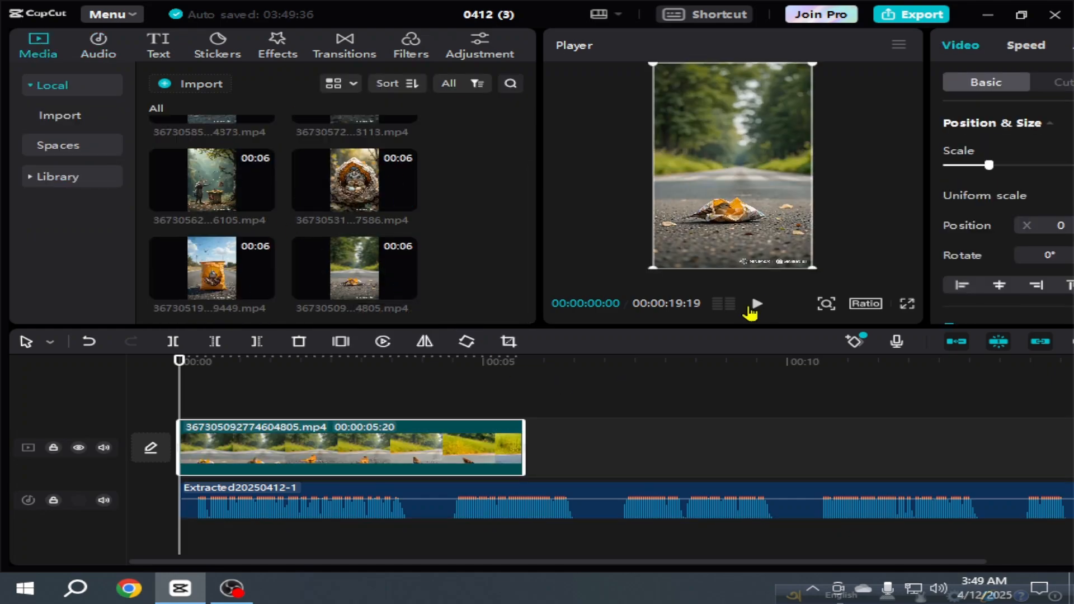
# - Play the road clip against the voice-over and place the playhead at 00:00:04:14, just after the second phrase begins
pyautogui.click(756, 304)
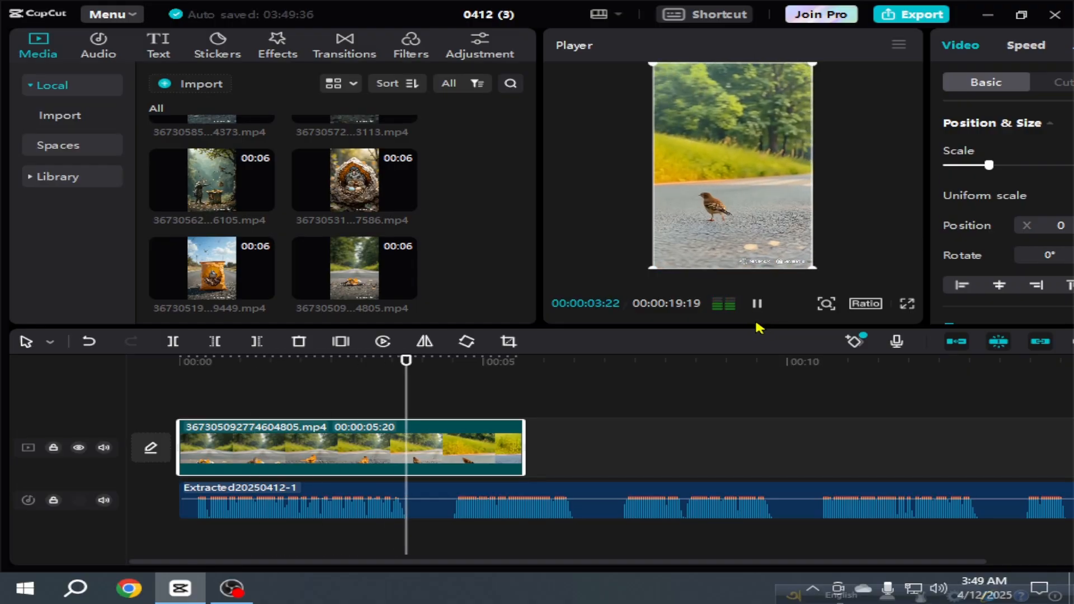
pyautogui.press('space')
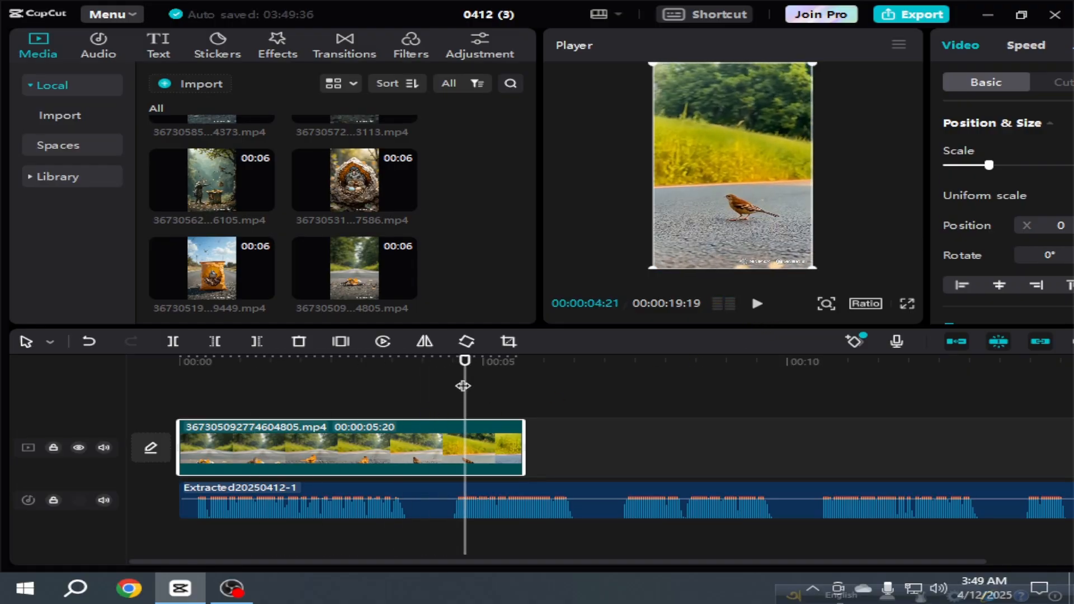
pyautogui.moveTo(463, 386); pyautogui.dragTo(451, 407)
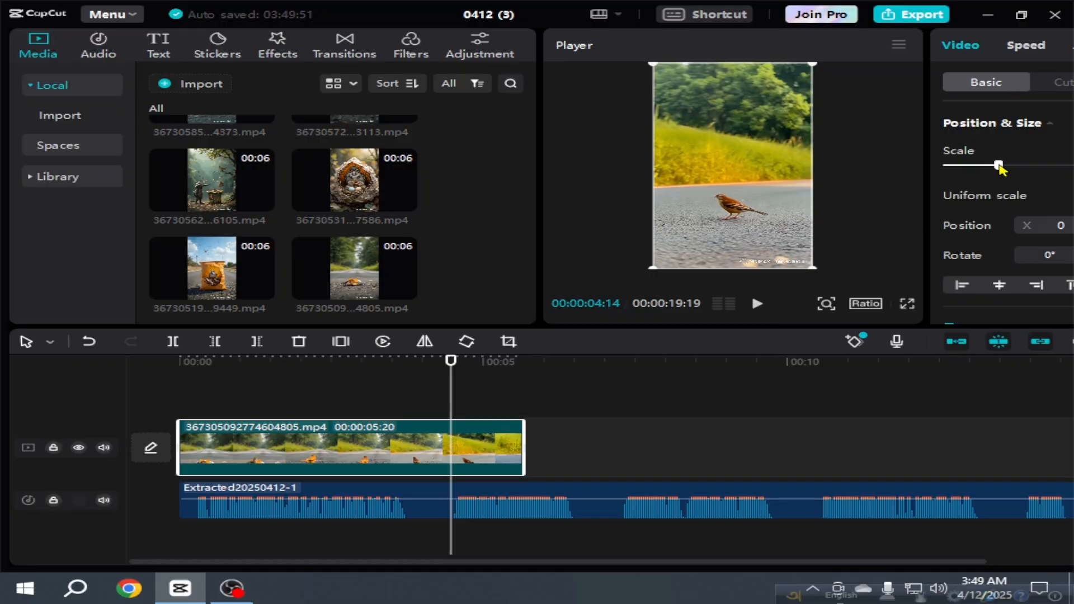
# - Try enlarging the road clip's scale in the frame and undo the scale change
pyautogui.moveTo(998, 165); pyautogui.dragTo(1000, 166)
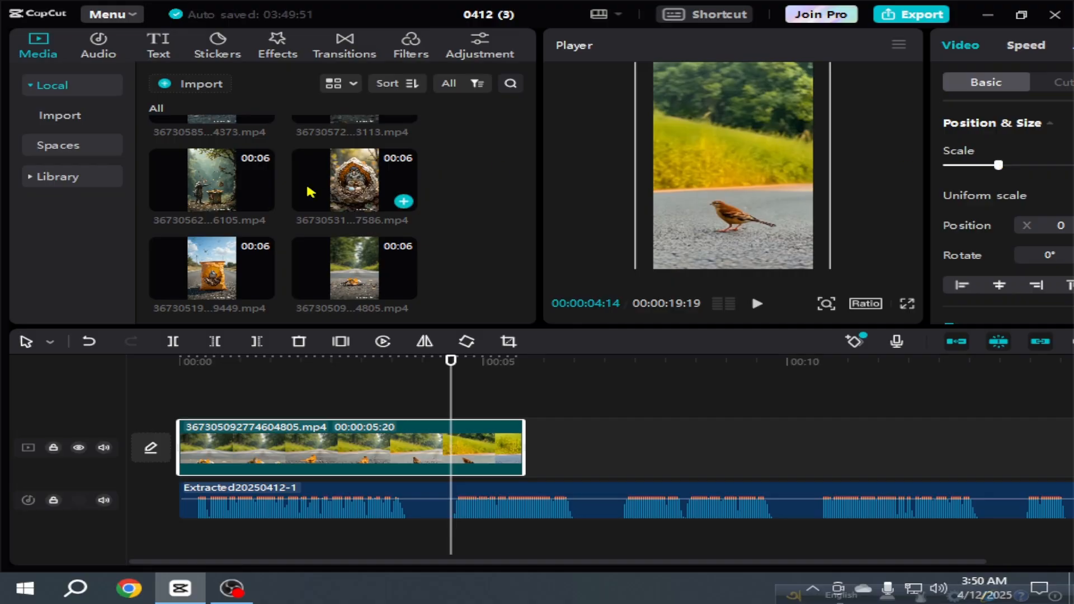
pyautogui.click(88, 342)
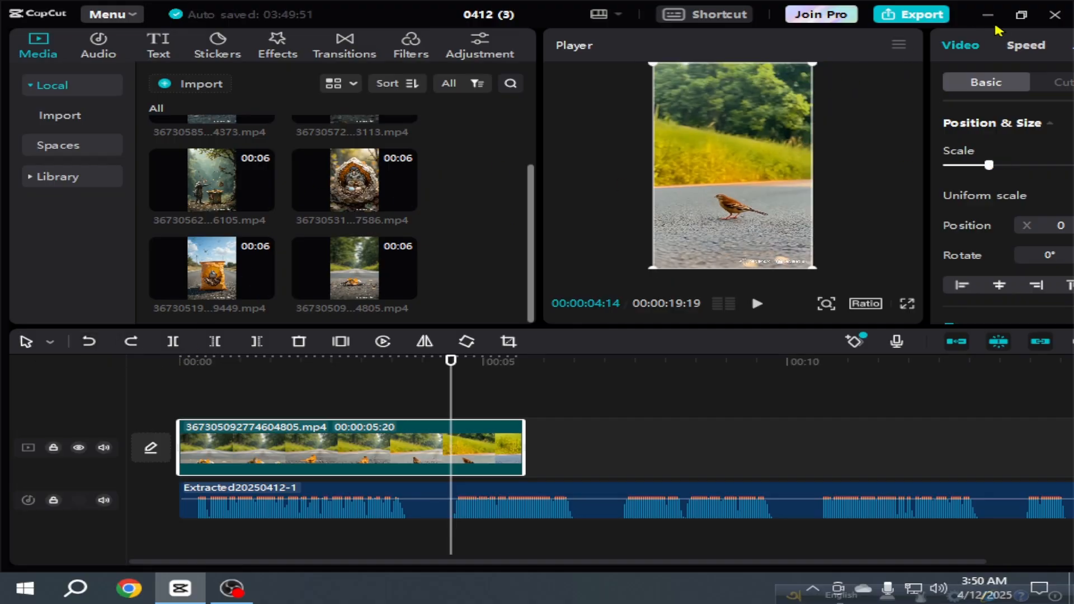
# - Set the road clip's playback speed to about 1.2x so that it ends near the playhead
pyautogui.click(1025, 44)
pyautogui.moveTo(1009, 145); pyautogui.dragTo(1008, 145)
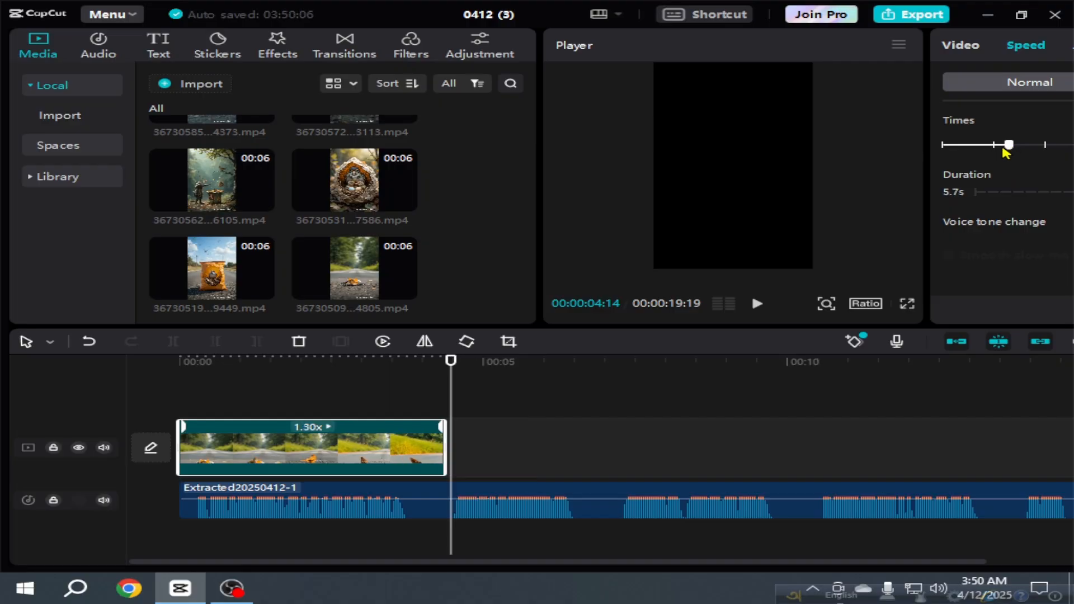
pyautogui.click(1000, 146)
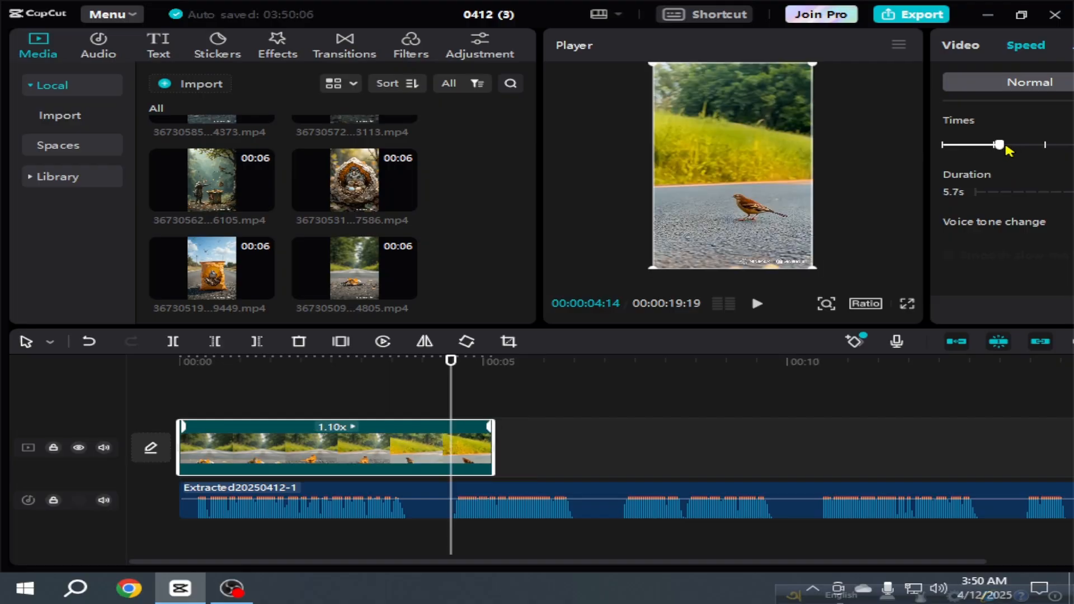
pyautogui.click(1005, 146)
pyautogui.click(1009, 146)
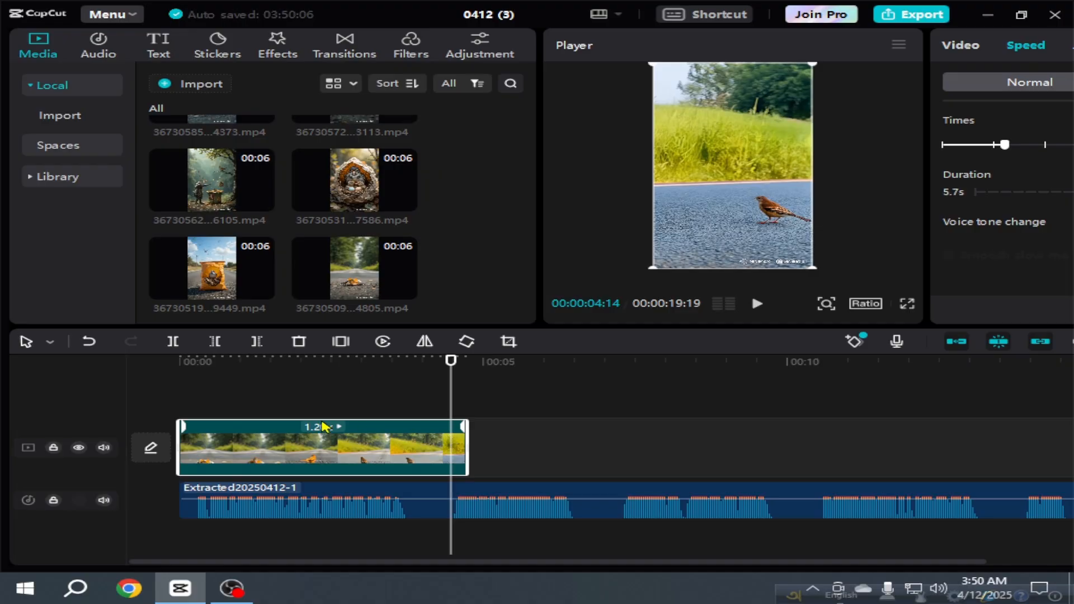
# - Trim the road clip's end at 00:00:04:14 and add the clip of the bird nesting in the orange packet after it
pyautogui.click(257, 342)
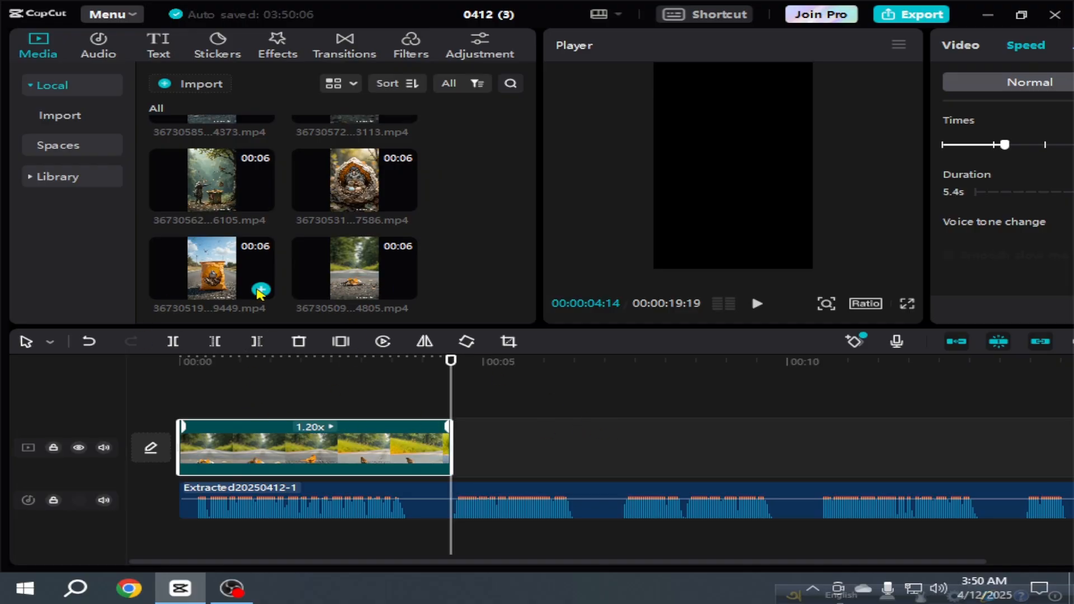
pyautogui.click(260, 291)
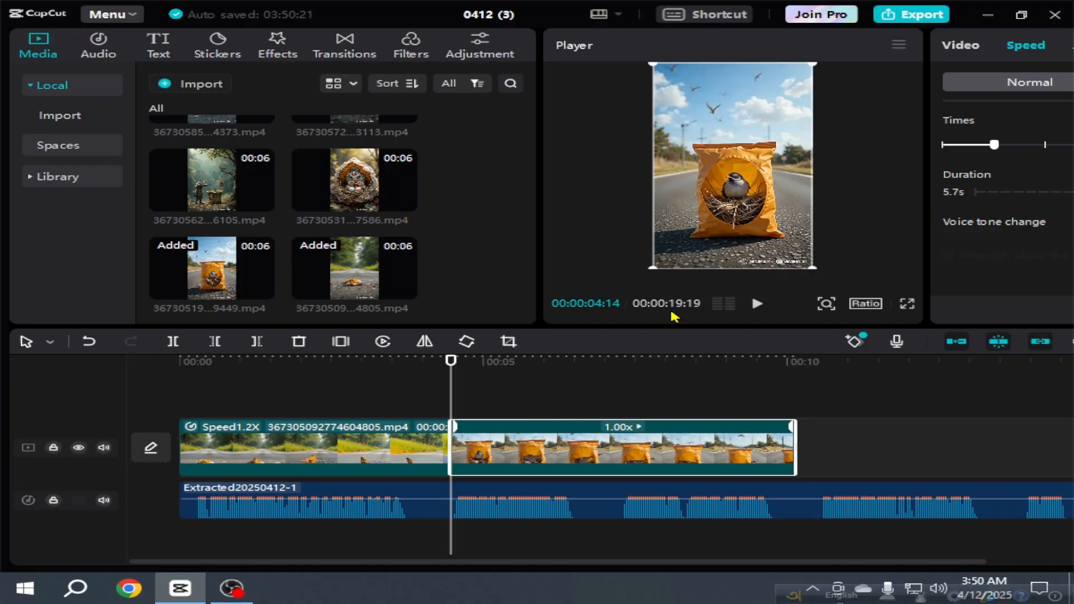
# - Play the orange packet clip up to the start of the third voice-over phrase and set its speed to 1.9x
pyautogui.click(755, 307)
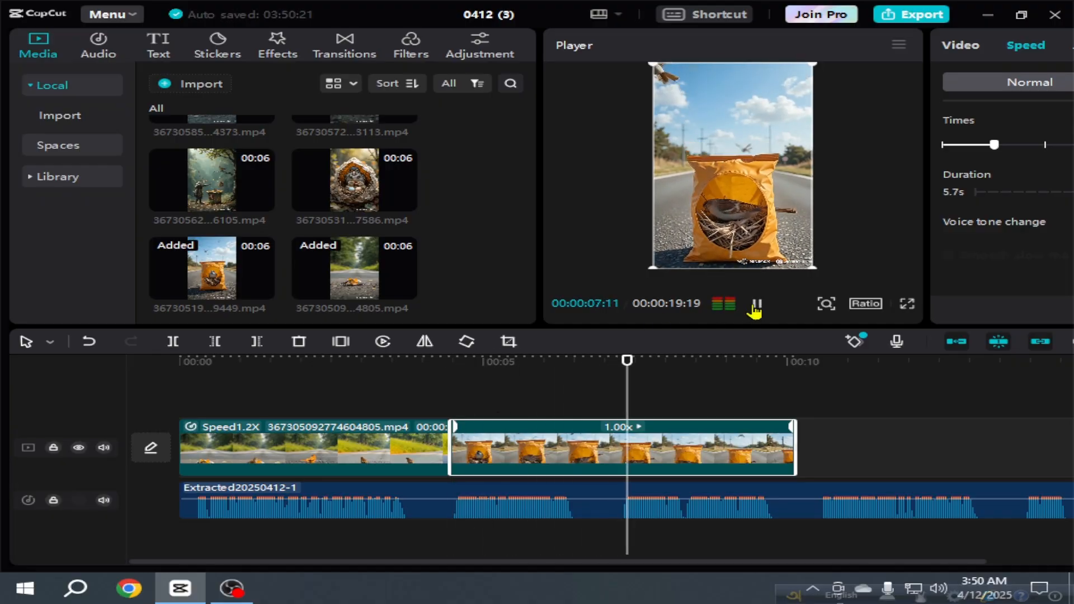
pyautogui.click(756, 305)
pyautogui.moveTo(684, 385); pyautogui.dragTo(627, 416)
pyautogui.click(1008, 144)
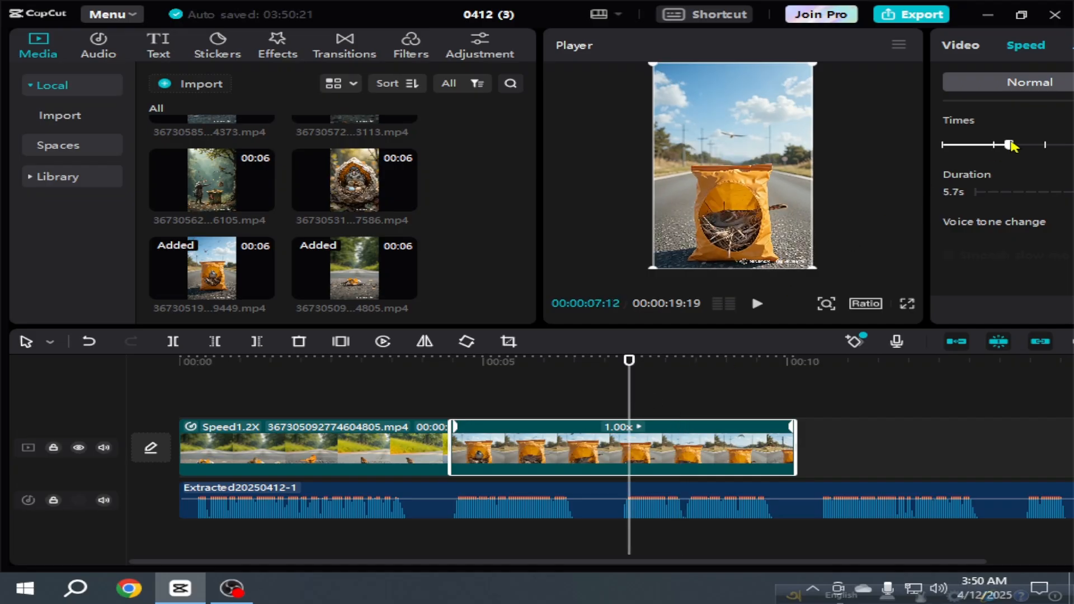
pyautogui.click(1025, 144)
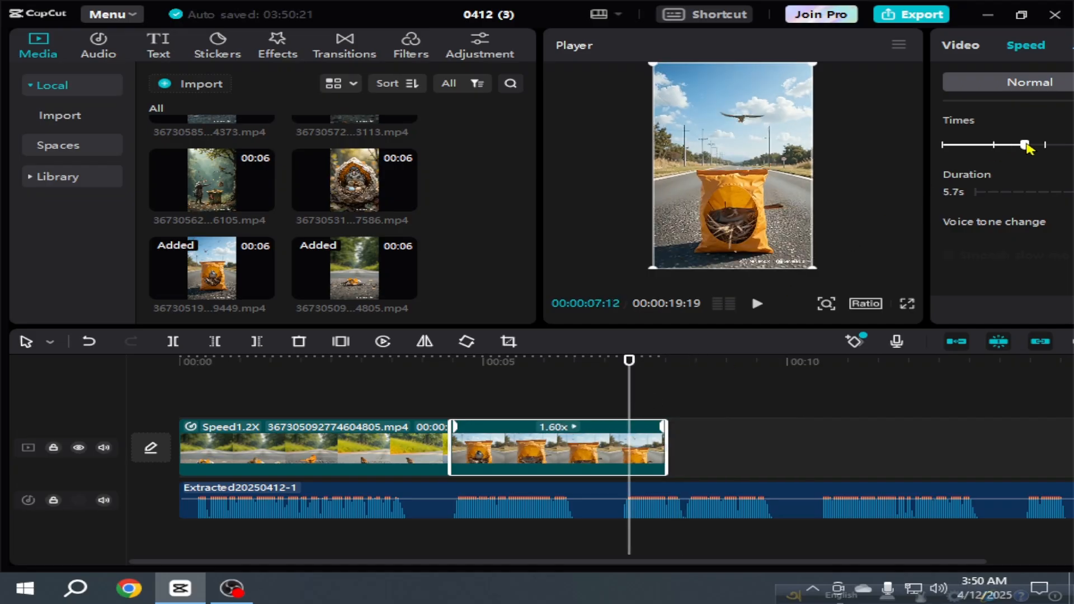
pyautogui.click(1040, 144)
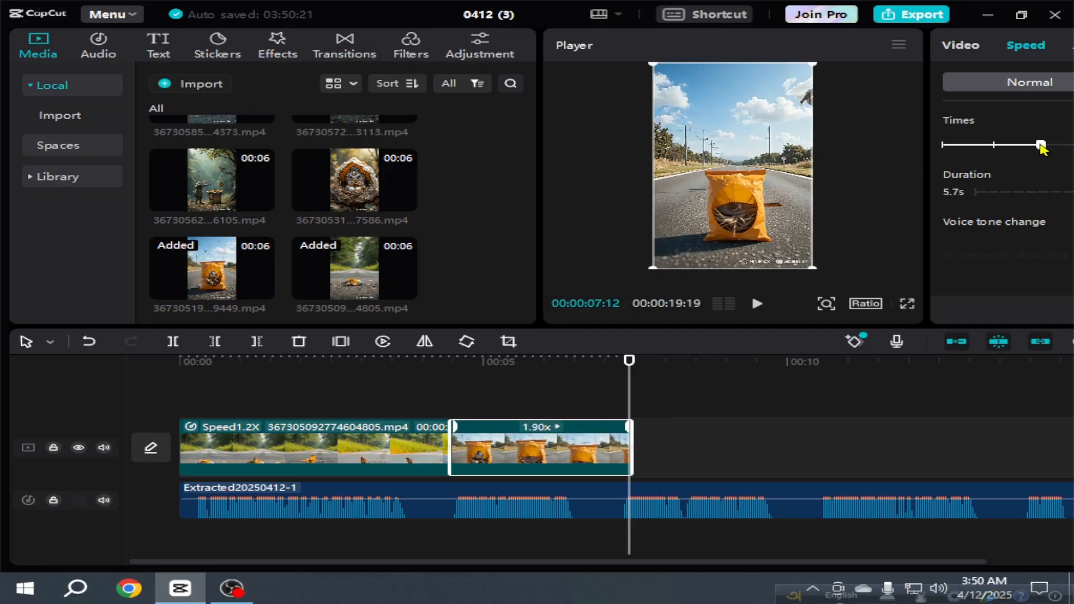
# - Trim the end of the orange packet clip at 00:00:07:07, just before the third phrase begins
pyautogui.click(619, 407)
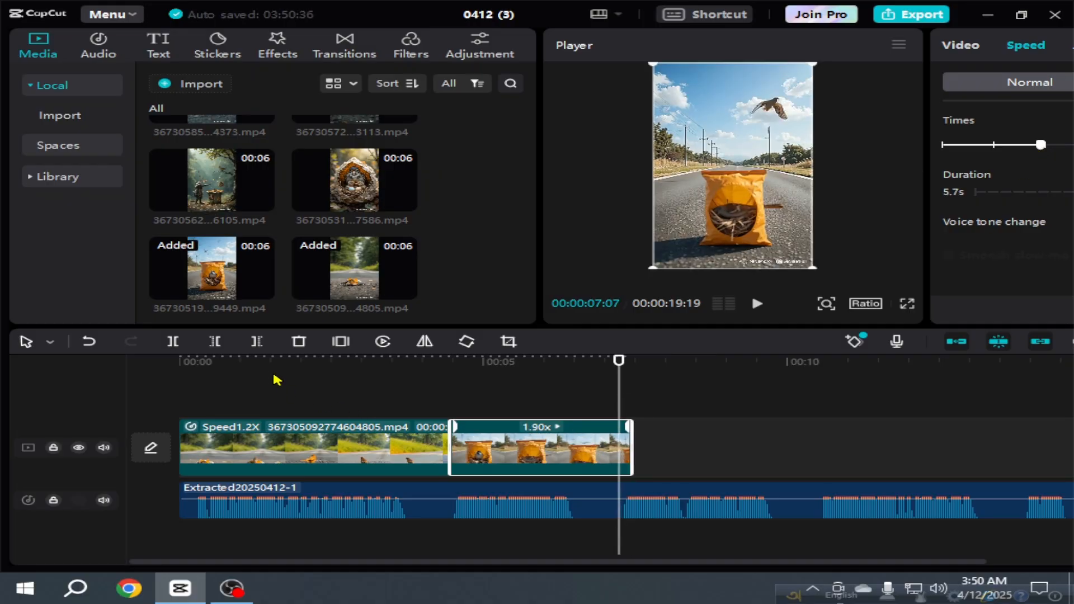
pyautogui.click(257, 341)
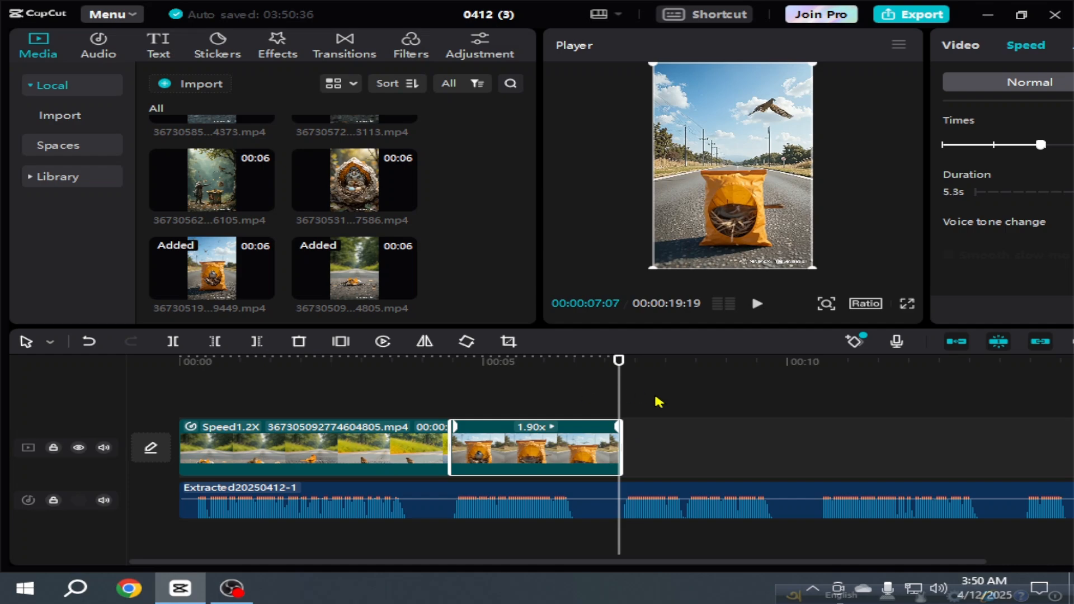
pyautogui.moveTo(652, 402); pyautogui.dragTo(621, 409)
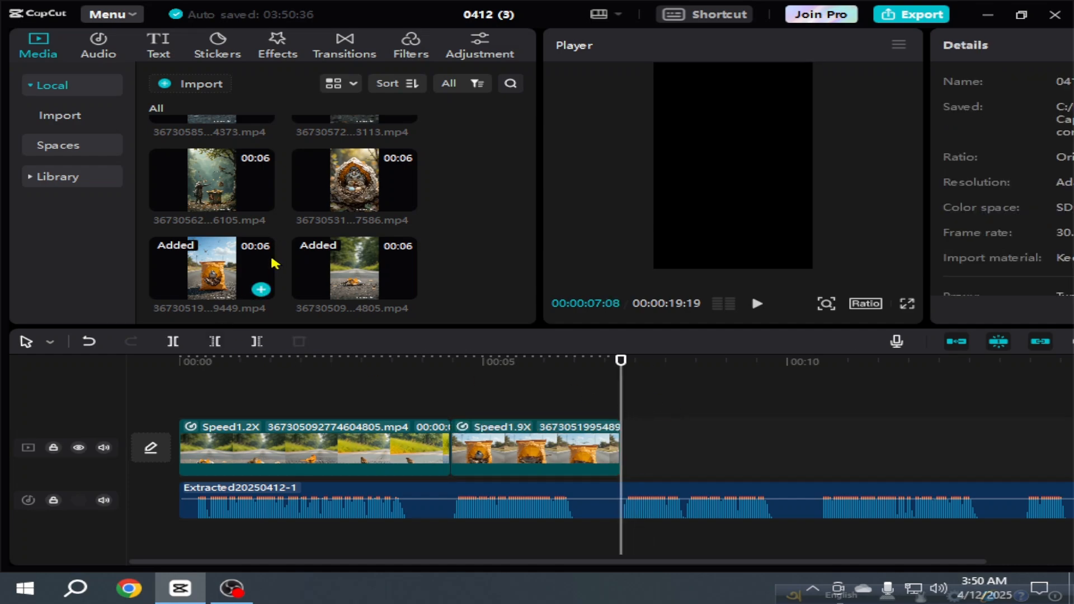
# - Add the clip of the bird's nest with eggs and chicks, 36730531...7586.mp4, after the orange packet clip
pyautogui.scroll(2, 351, 269)
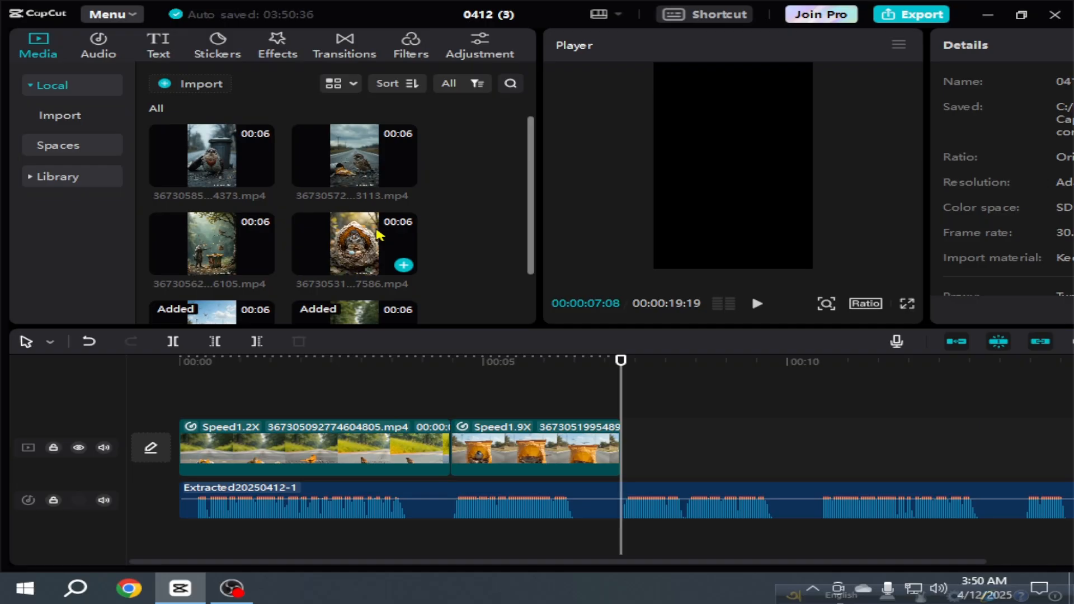
pyautogui.click(404, 266)
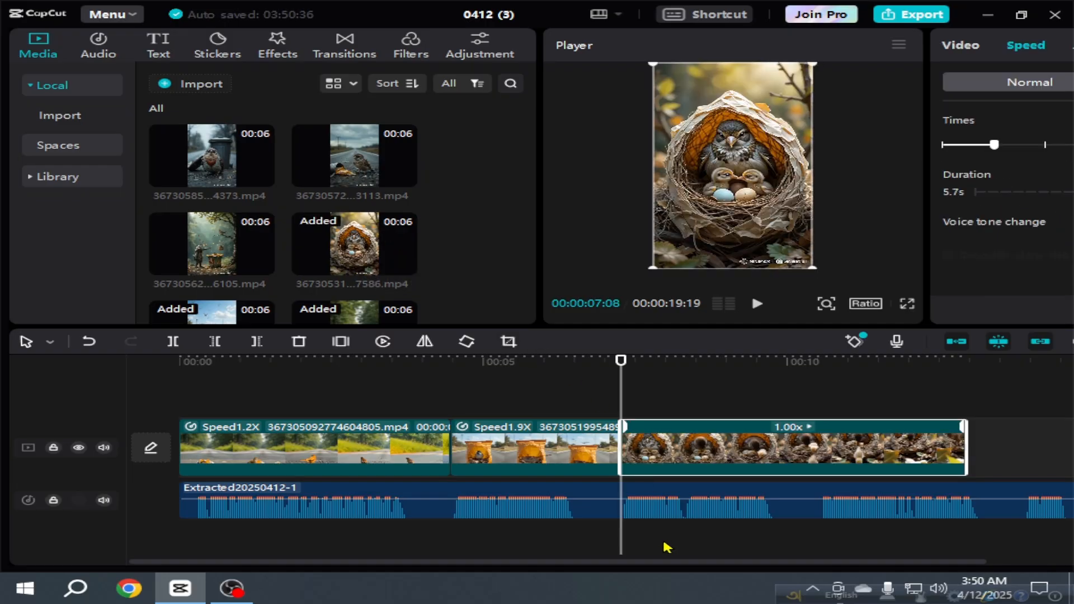
pyautogui.moveTo(679, 563); pyautogui.dragTo(812, 570)
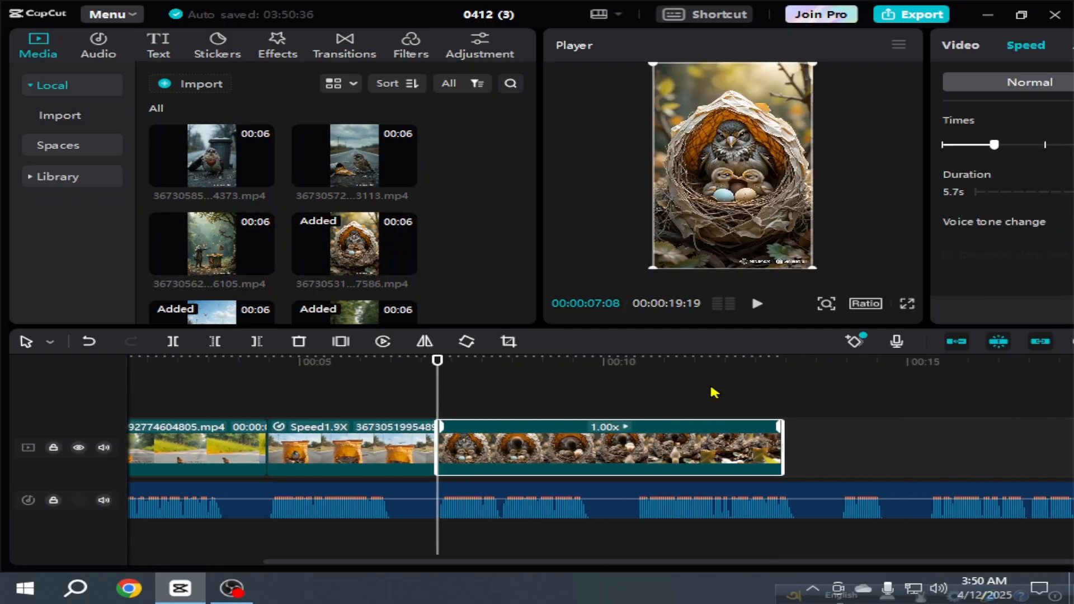
# - Set the nest clip's speed to 1.6x and trim its end at 00:00:10:14, just before the next voice-over phrase
pyautogui.click(761, 306)
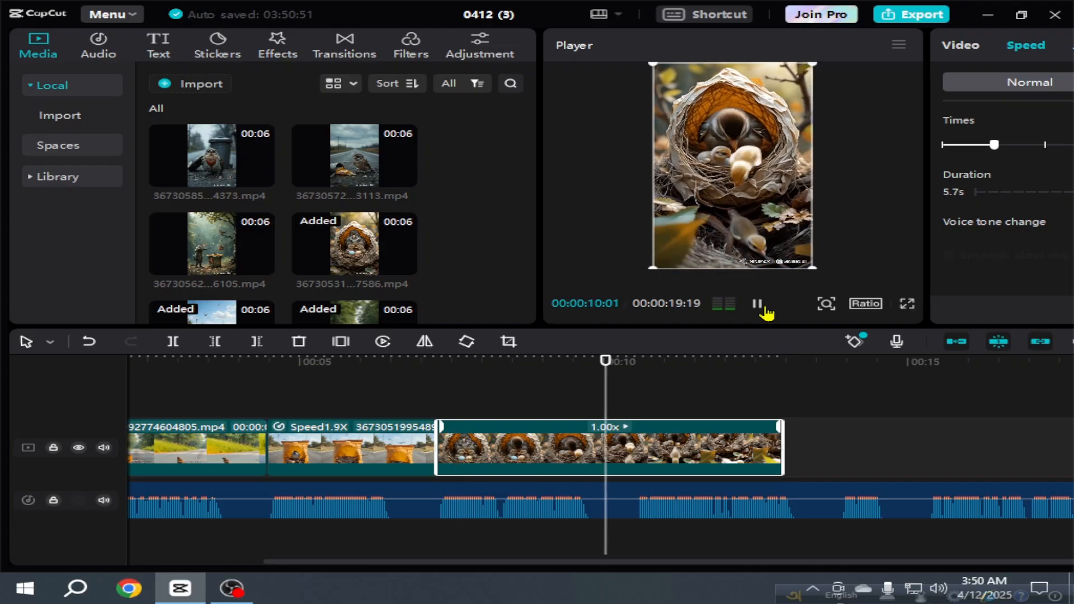
pyautogui.click(764, 309)
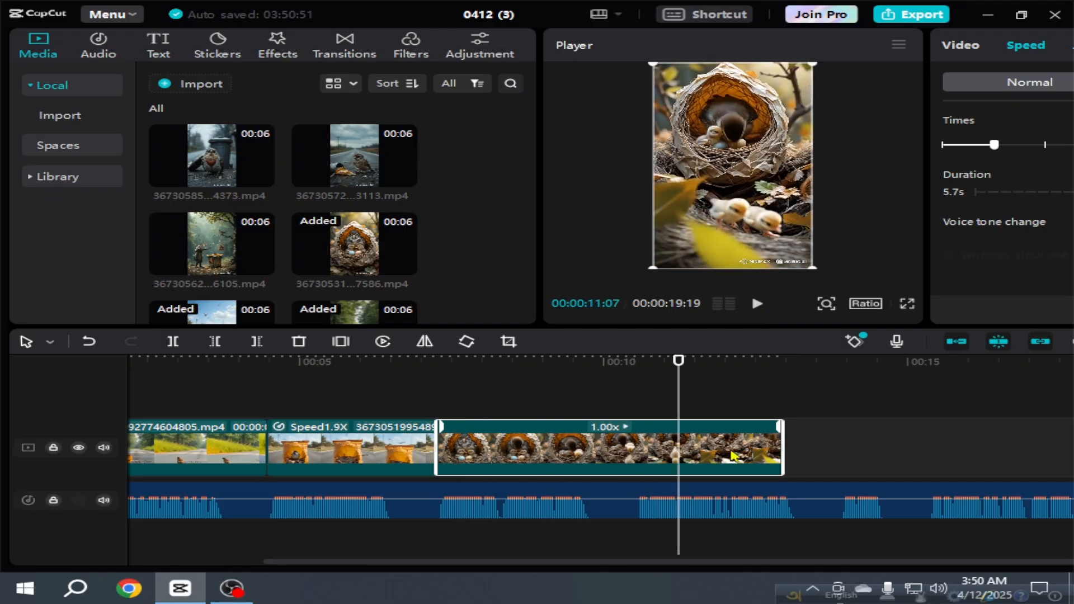
pyautogui.click(1014, 145)
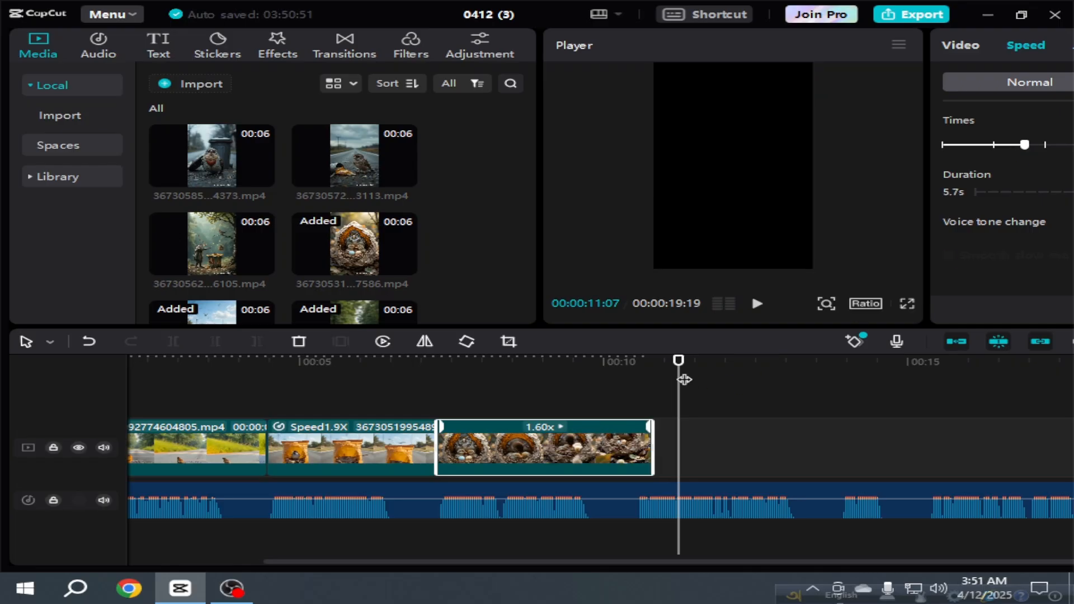
pyautogui.moveTo(683, 380); pyautogui.dragTo(632, 386)
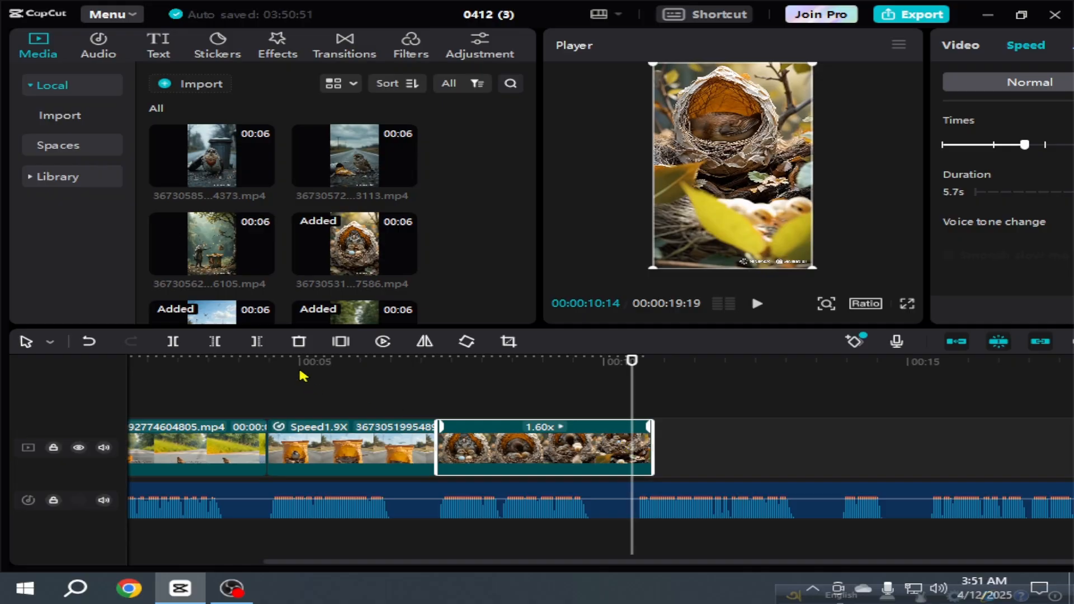
pyautogui.click(257, 341)
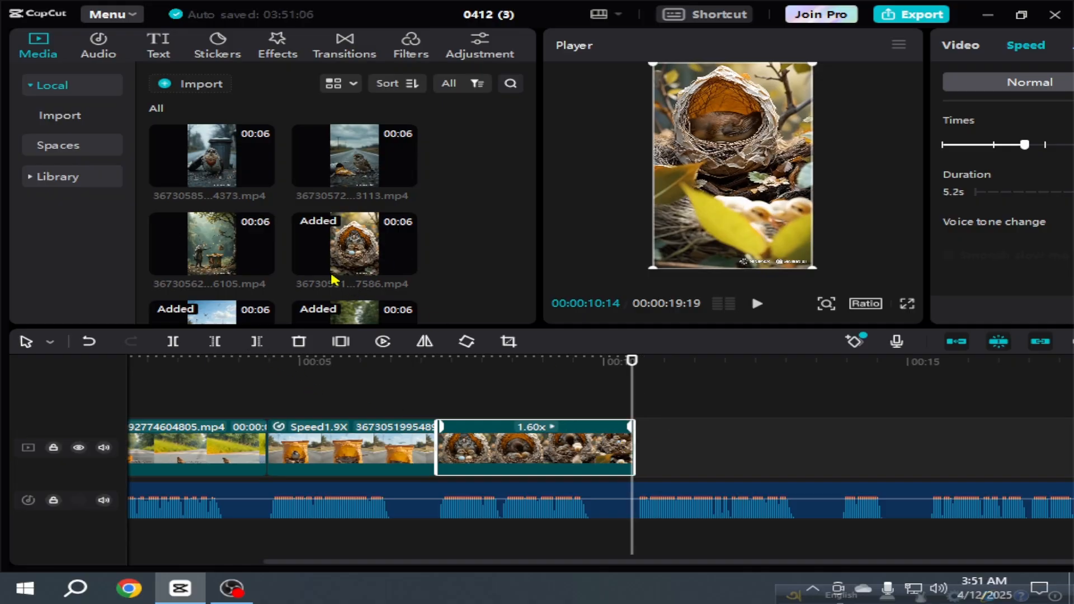
# - Add the street sweeper clip, 367305626097156105.mp4, after the nest clip and speed it up to 1.6x so that it ends at 00:00:13:25
pyautogui.click(260, 266)
pyautogui.moveTo(713, 569); pyautogui.dragTo(771, 567)
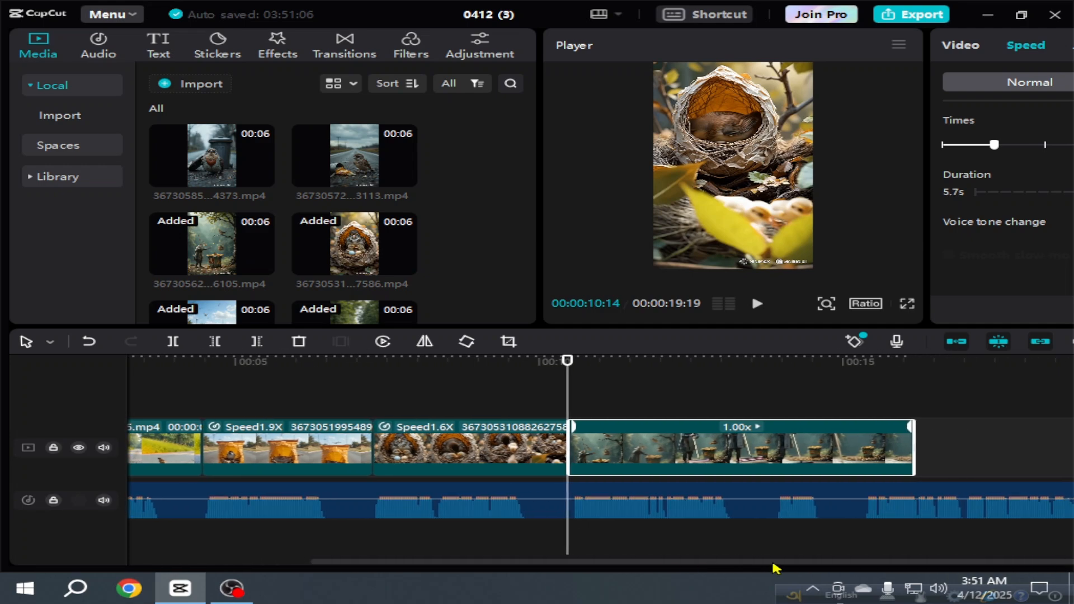
pyautogui.click(757, 304)
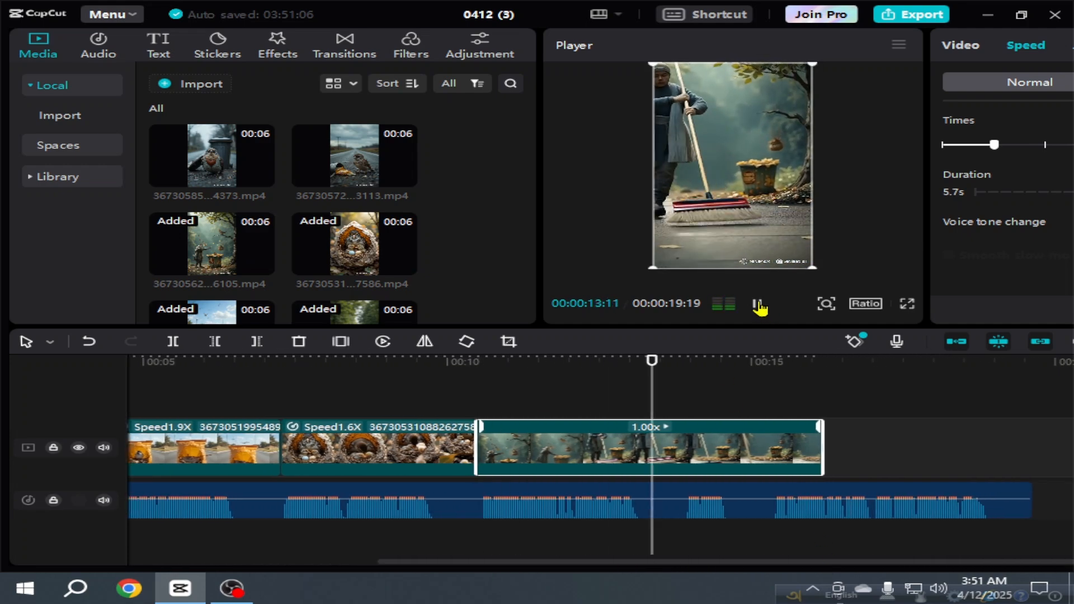
pyautogui.click(757, 303)
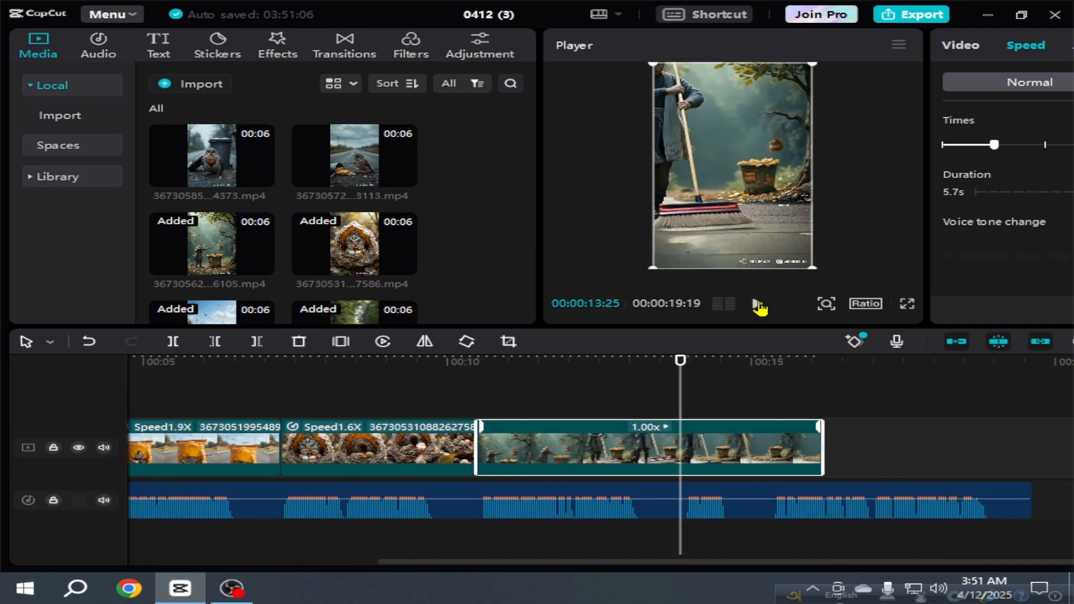
pyautogui.click(1014, 145)
pyautogui.click(1026, 145)
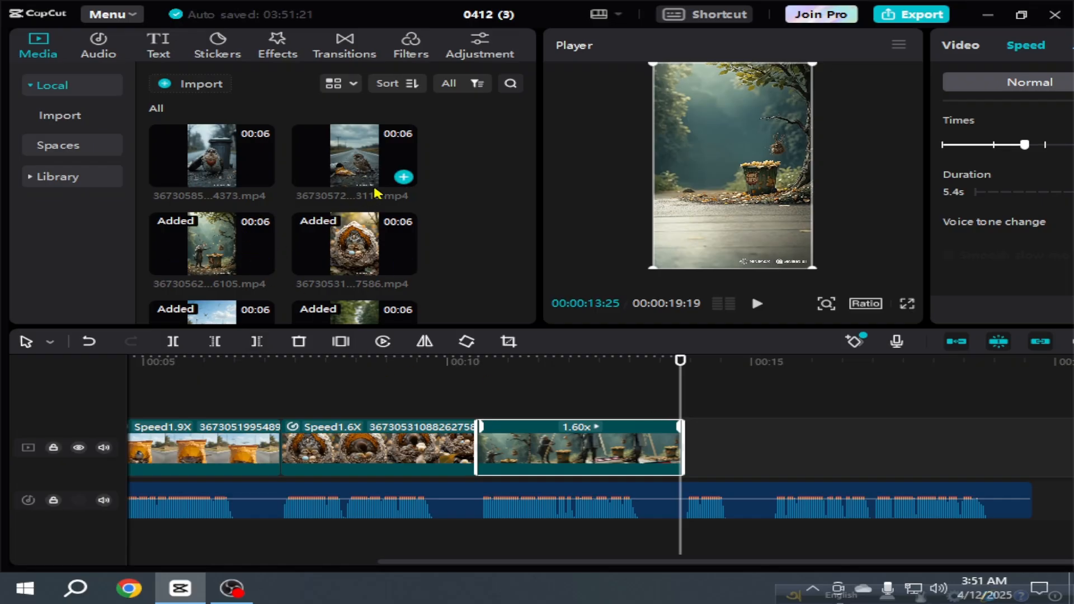
# - Add the clip of the sparrow beside the packet on the road, 367305726315823113.mp4, and set its speed to 1.5x
pyautogui.click(403, 178)
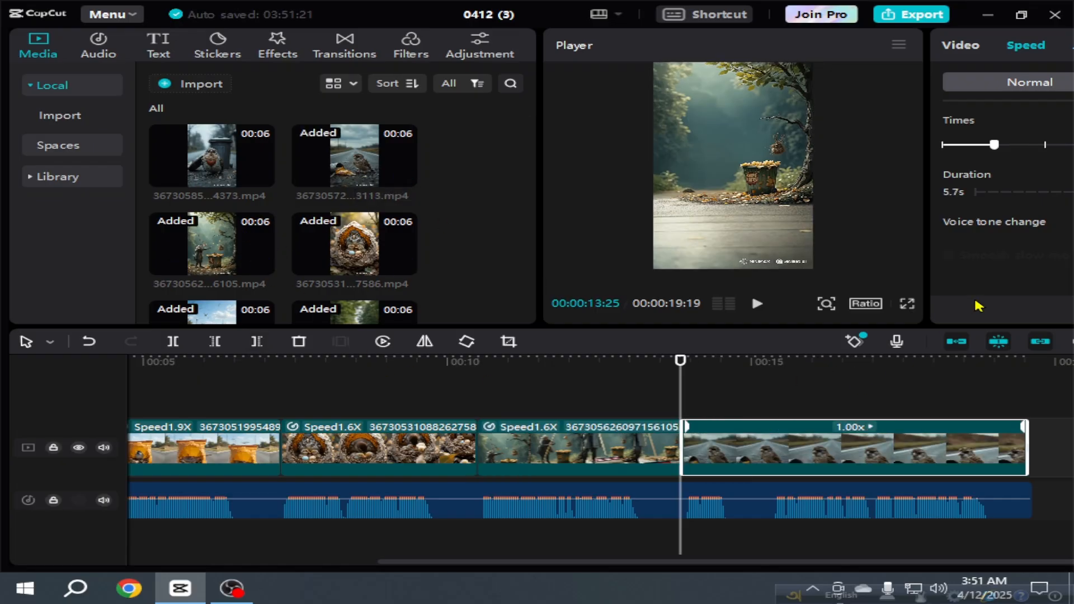
pyautogui.click(1014, 144)
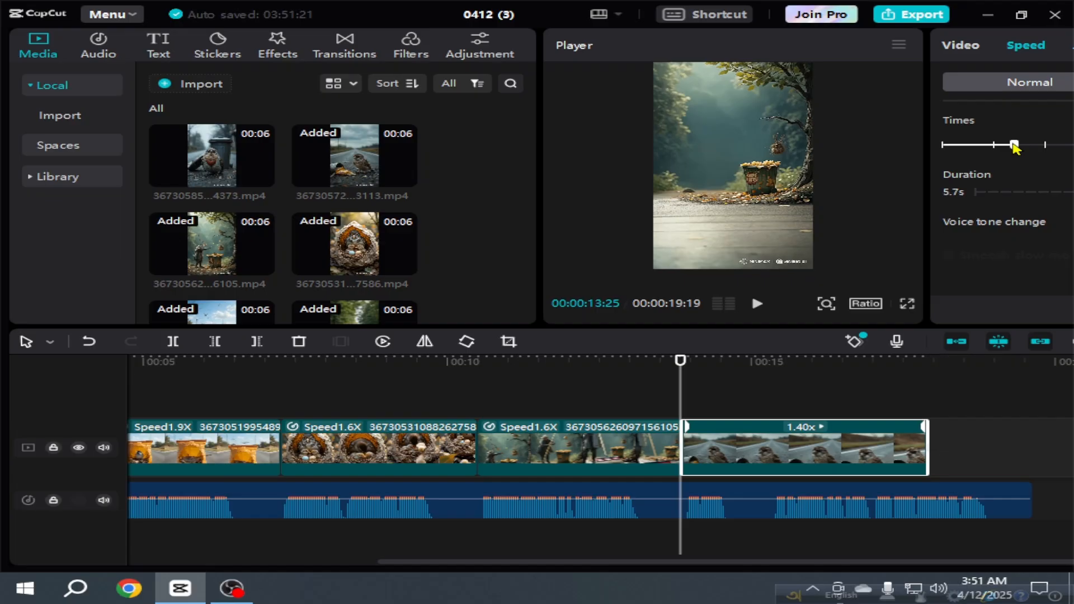
pyautogui.click(1019, 145)
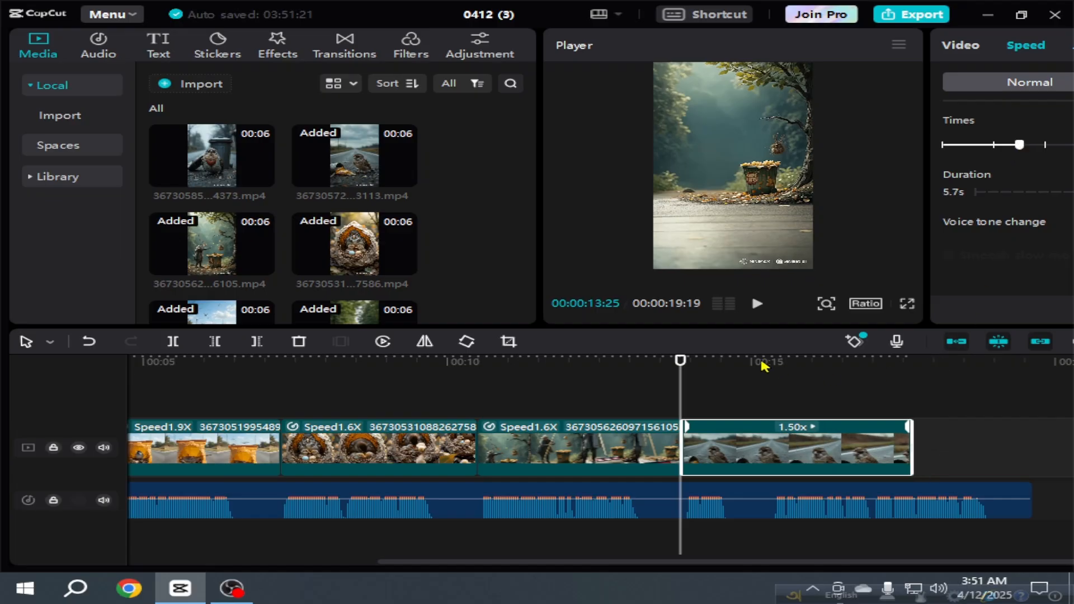
# - Play the sparrow-on-the-road clip with the voice-over and trim its end at 00:00:15:11, where the last phrases begin
pyautogui.click(756, 305)
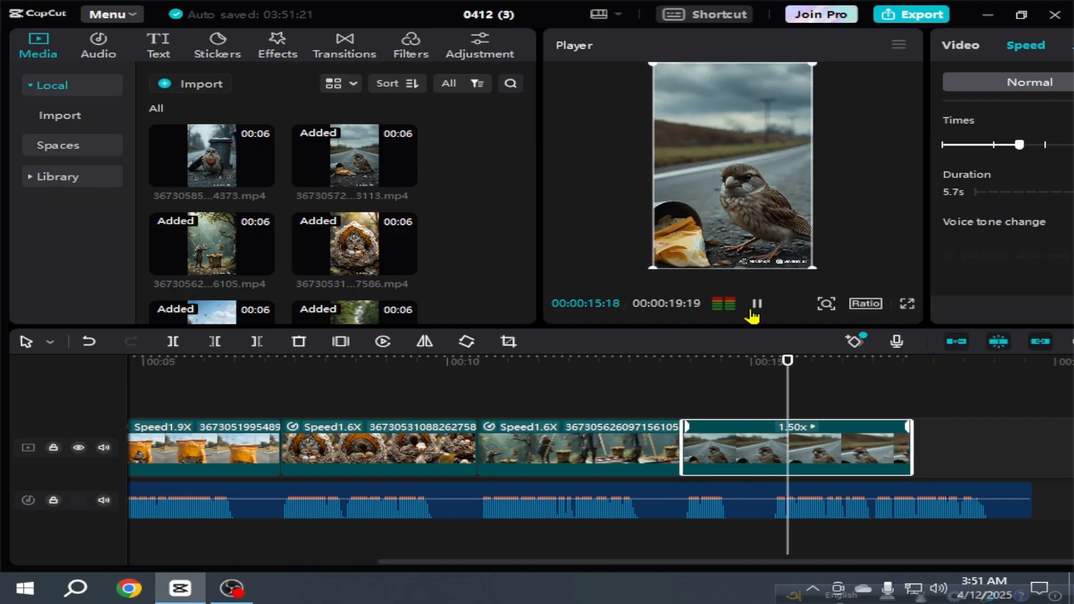
pyautogui.click(768, 395)
pyautogui.moveTo(767, 395); pyautogui.dragTo(774, 403)
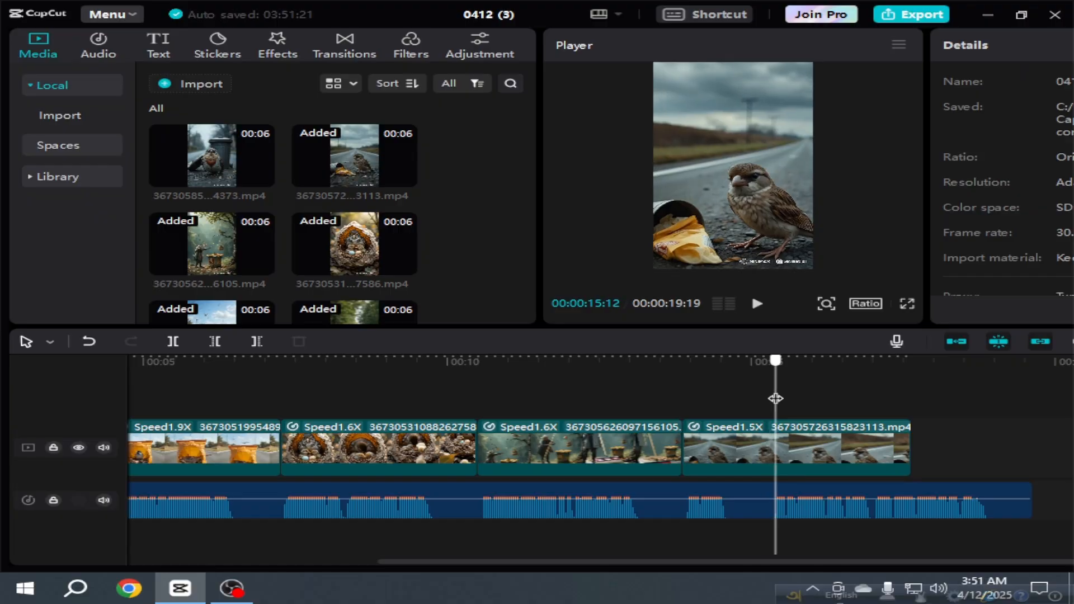
pyautogui.click(773, 444)
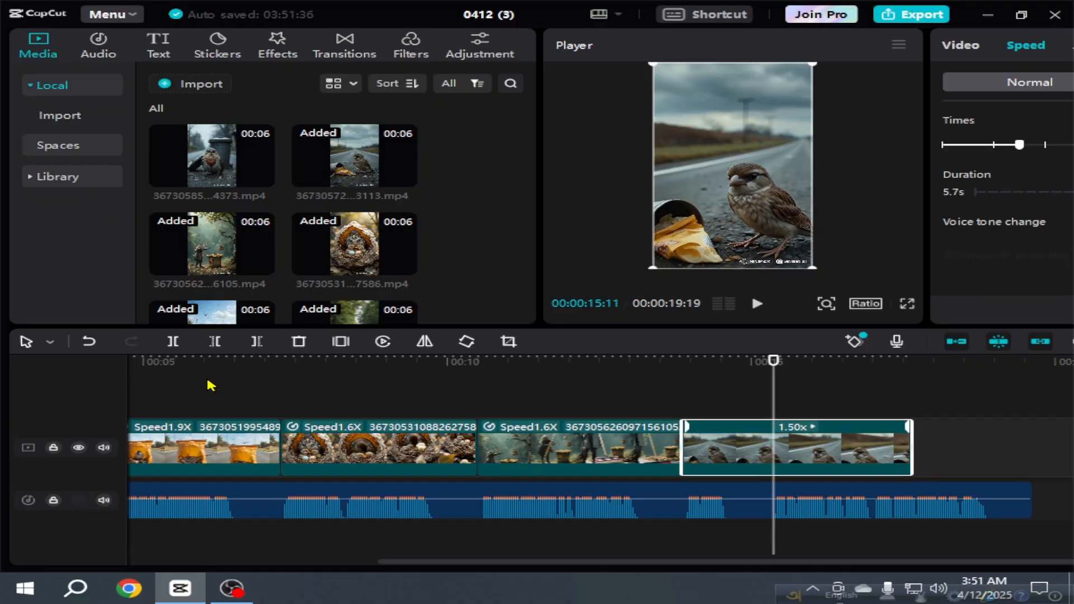
pyautogui.click(256, 341)
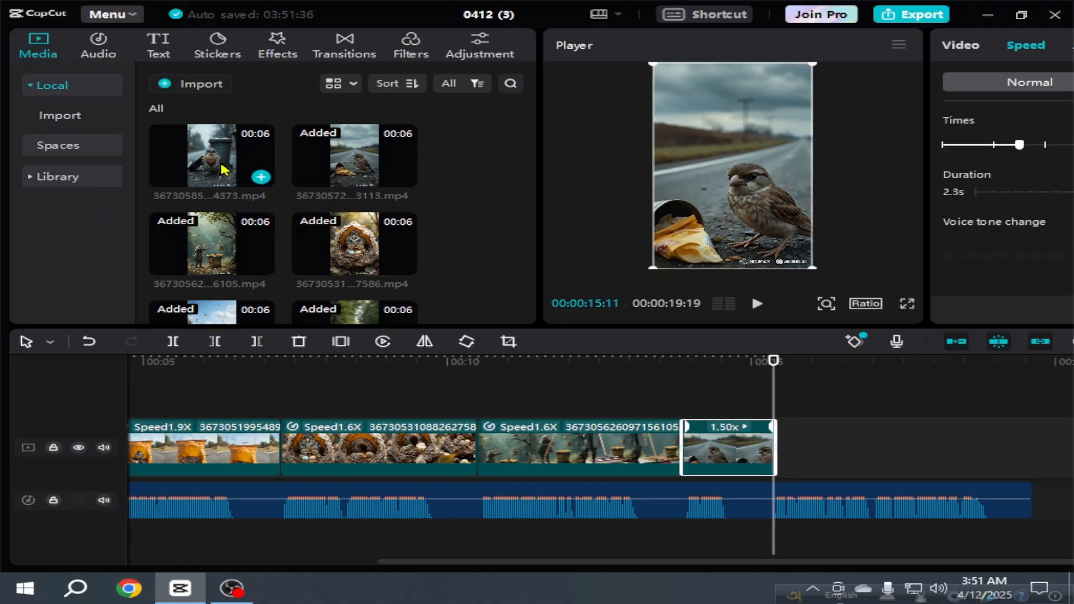
# - Add the clip of the sparrow by the trash bin, 36730585...4373.mp4, at the end and set its speed to 1.5x
pyautogui.click(260, 178)
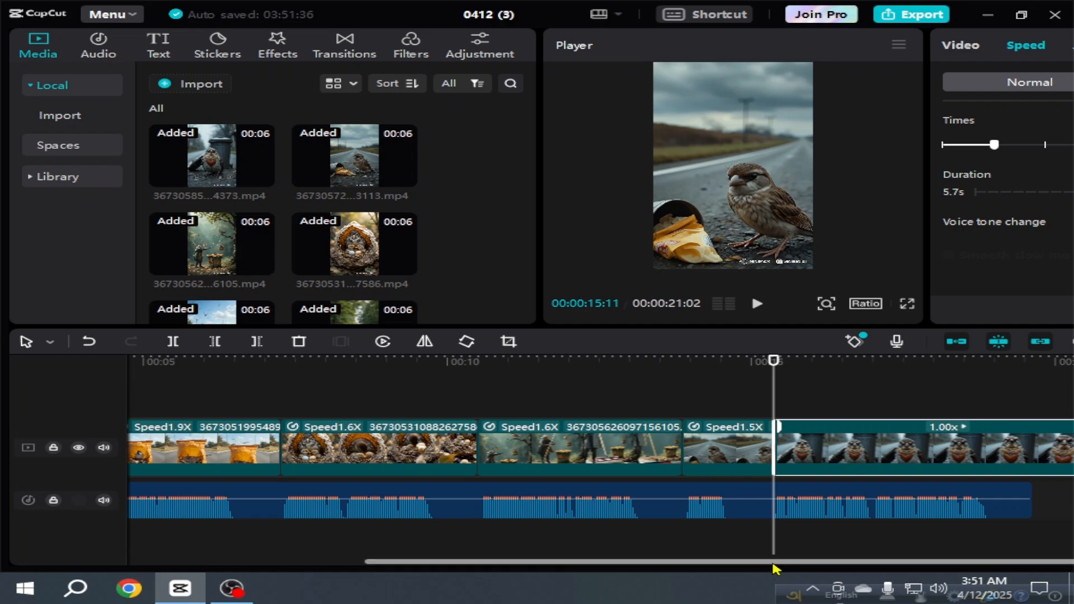
pyautogui.moveTo(774, 562); pyautogui.dragTo(926, 565)
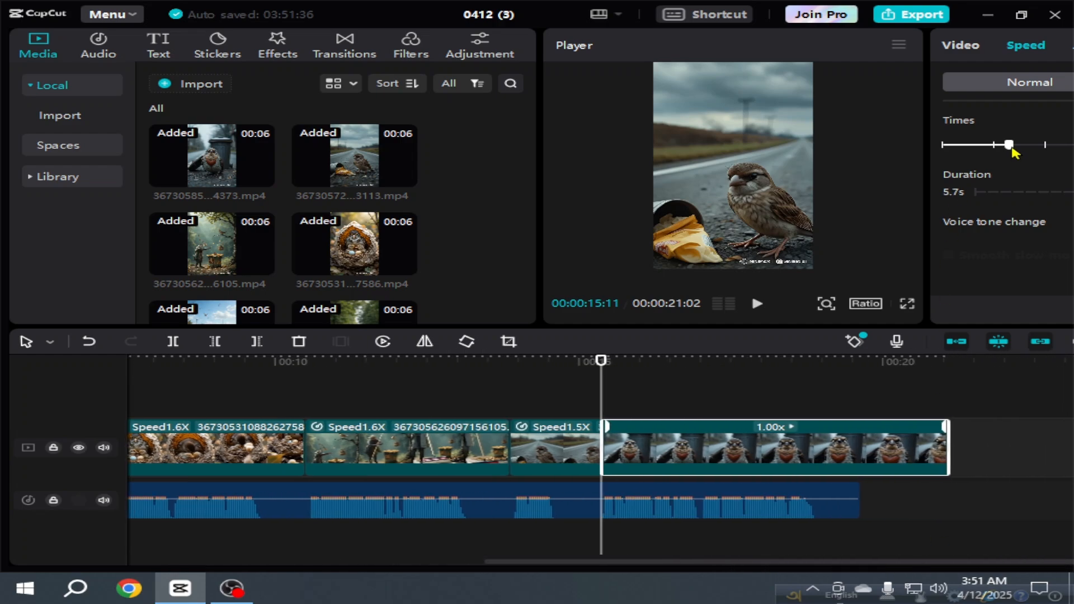
pyautogui.click(1022, 149)
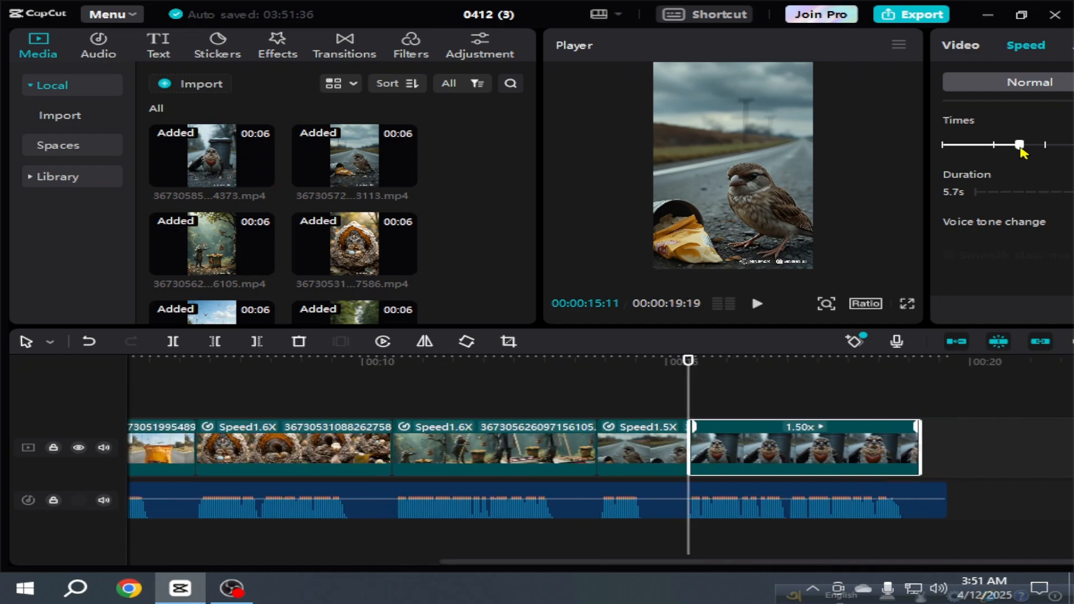
# - Play the trash bin sparrow clip through the voice-over's ending and trim the clip's end at 00:00:18:29
pyautogui.click(750, 311)
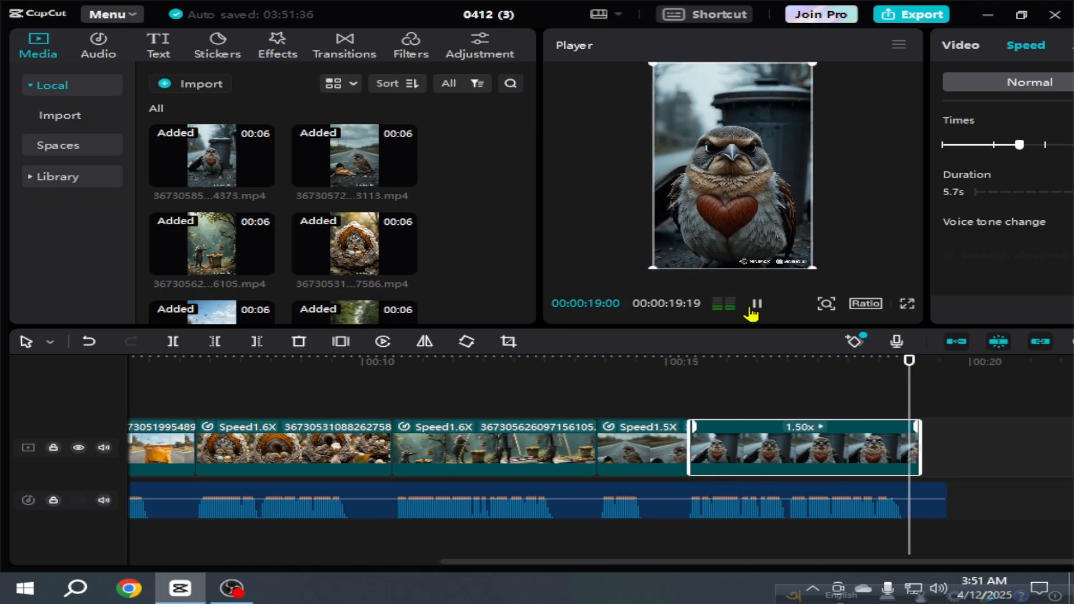
pyautogui.click(751, 311)
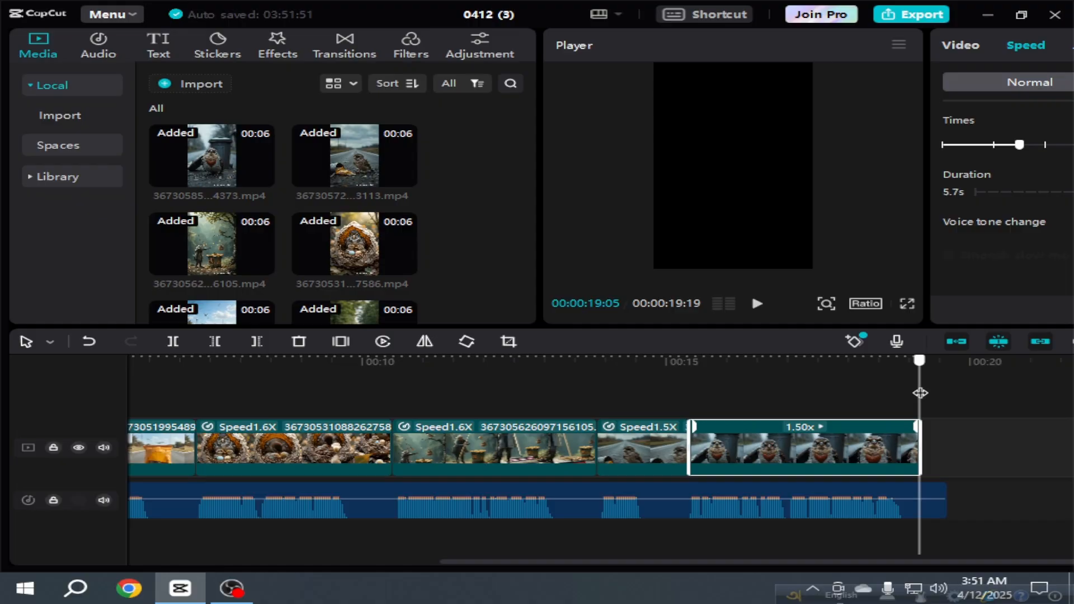
pyautogui.moveTo(920, 393); pyautogui.dragTo(907, 398)
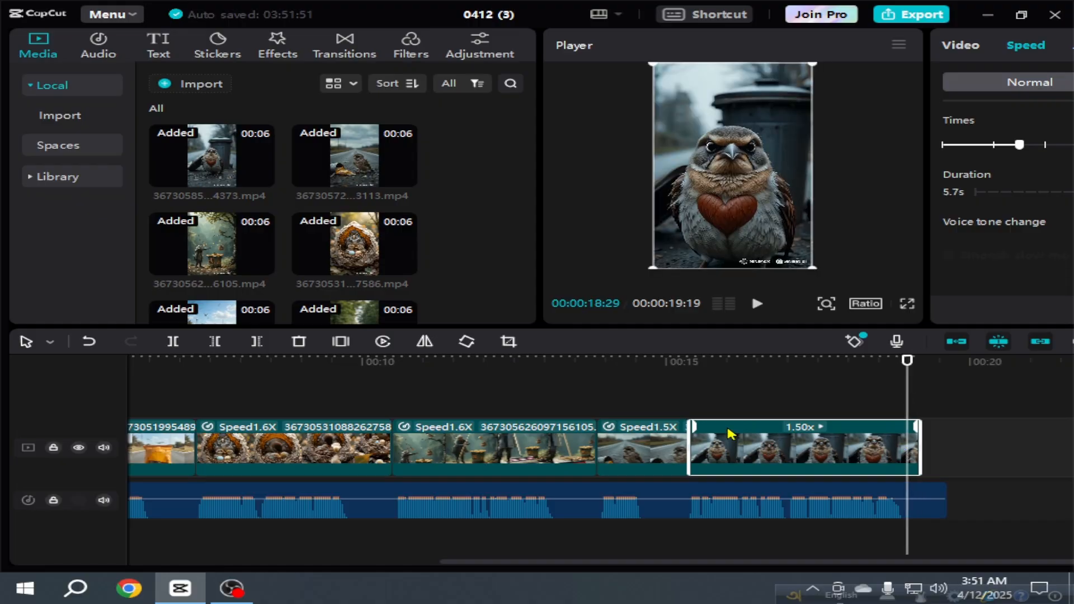
pyautogui.click(257, 341)
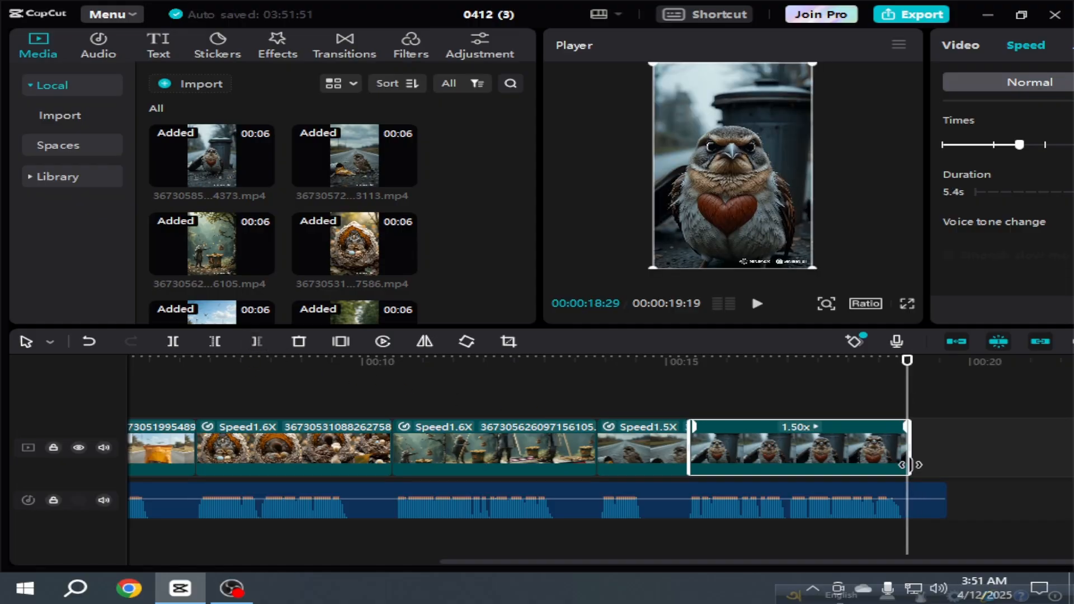
# - Trim the voice-over's end at 00:00:18:29 to match the trash bin sparrow clip and return the playhead to the start
pyautogui.click(925, 497)
pyautogui.click(255, 342)
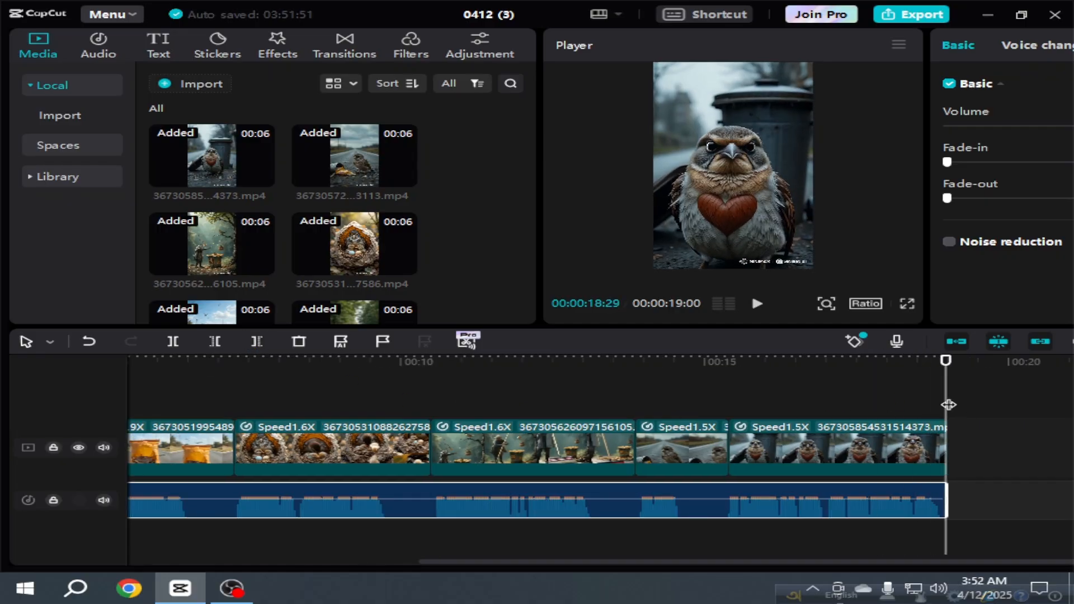
pyautogui.moveTo(948, 405); pyautogui.dragTo(150, 446)
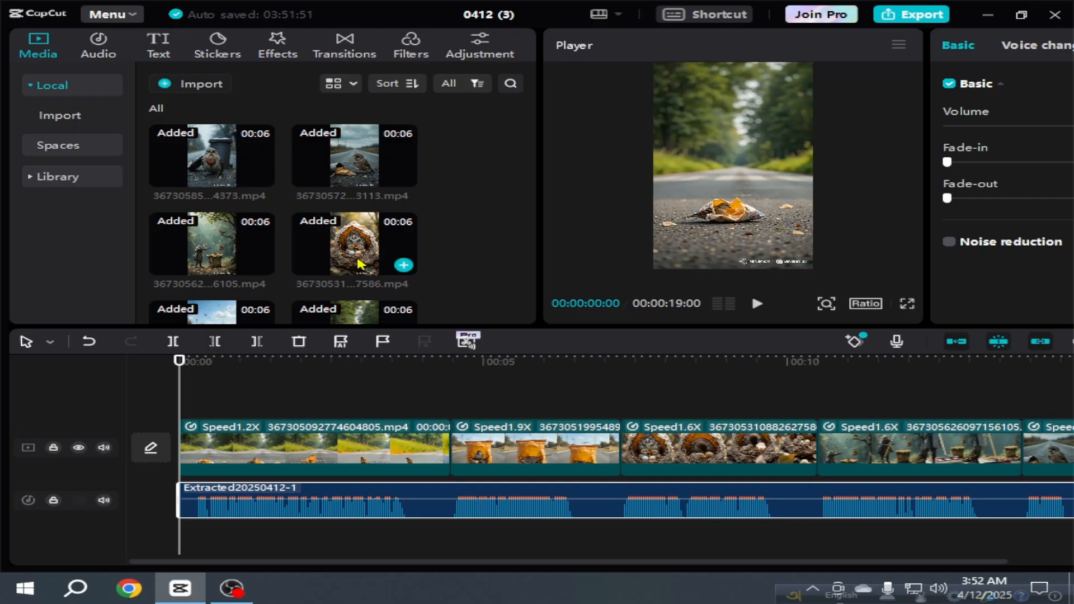
# - Add a custom adjustment layer above the video clips at the start of the timeline
pyautogui.click(414, 54)
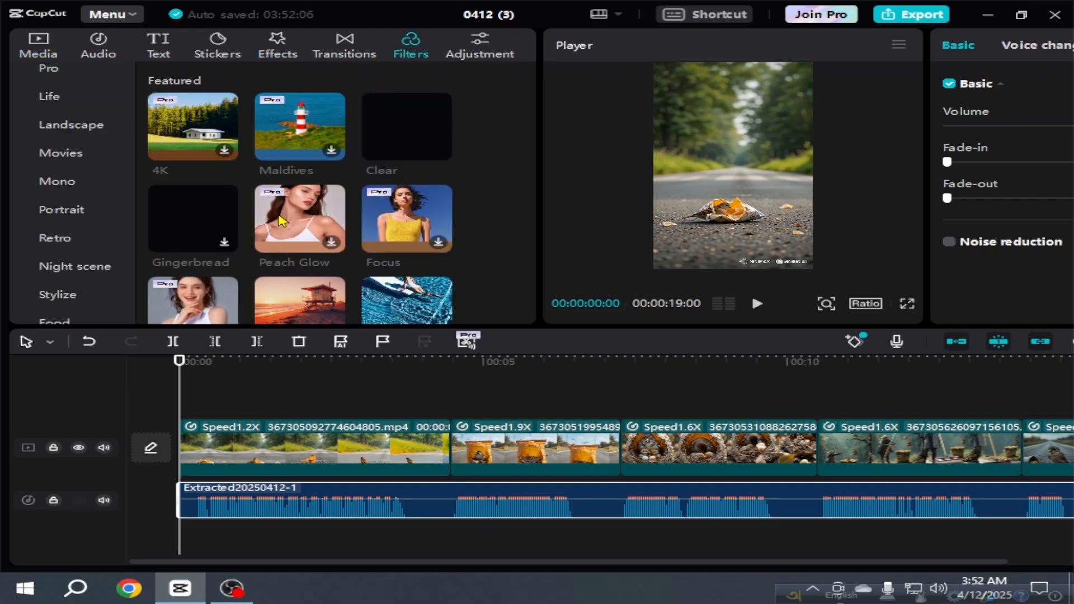
pyautogui.click(481, 50)
pyautogui.click(223, 146)
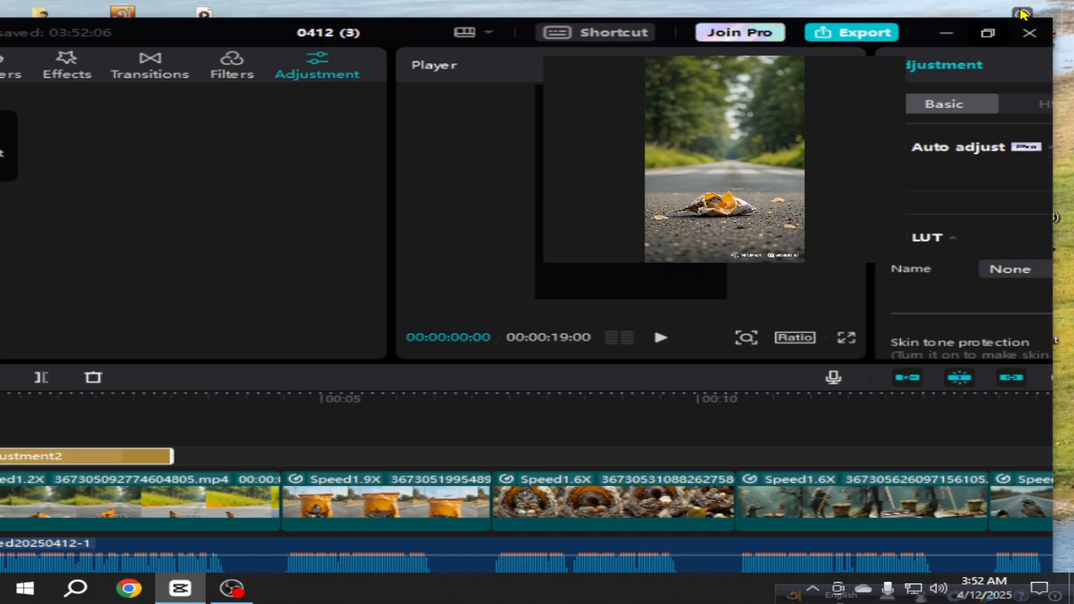
# - Set the adjustment layer's brightness to 3, contrast to 7, highlight to 1, shadow to -3, illumination to 1, sharpen to 3 and particles to 2
pyautogui.click(1021, 14)
pyautogui.scroll(-3, 800, 274)
pyautogui.scroll(-3, 801, 275)
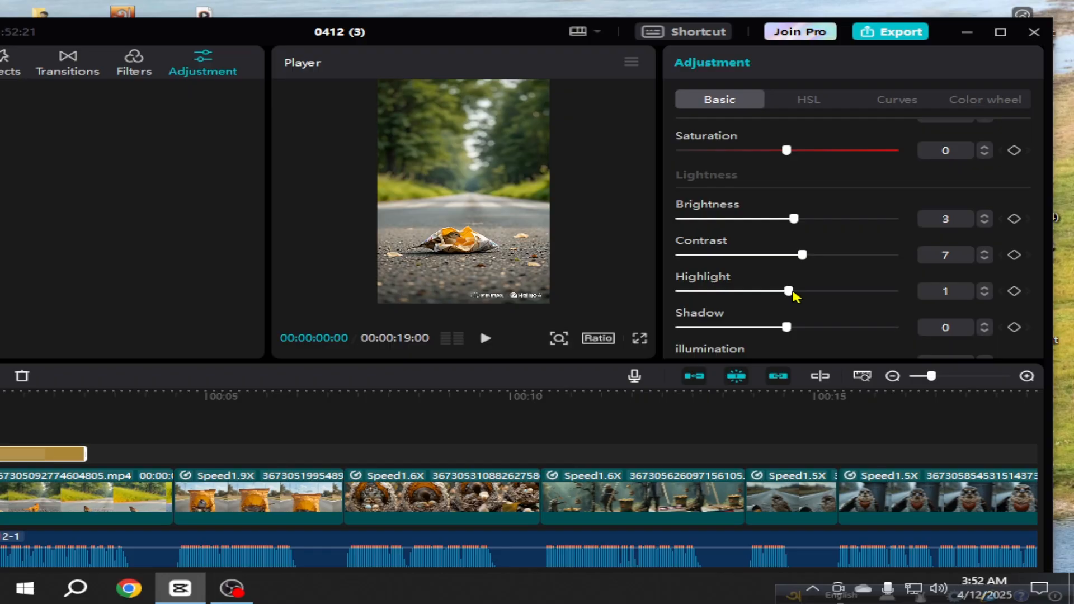
pyautogui.moveTo(792, 327)
pyautogui.mouseDown()
pyautogui.moveTo(777, 331)
pyautogui.moveTo(800, 330)
pyautogui.moveTo(774, 330)
pyautogui.moveTo(844, 328)
pyautogui.moveTo(775, 339)
pyautogui.moveTo(784, 345)
pyautogui.mouseUp()
pyautogui.scroll(-3, 794, 329)
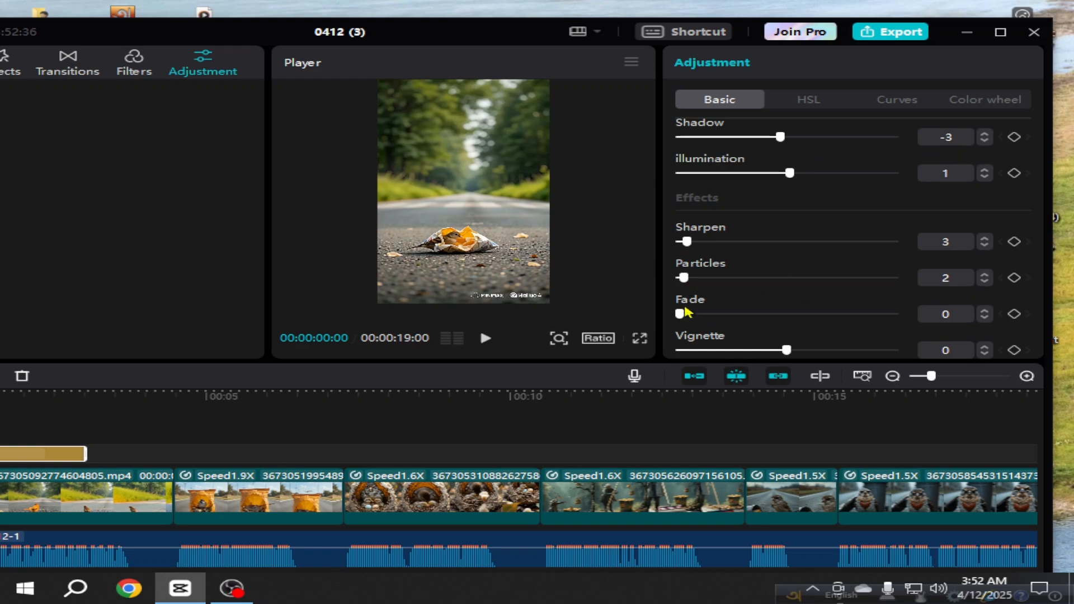
pyautogui.scroll(6, 767, 302)
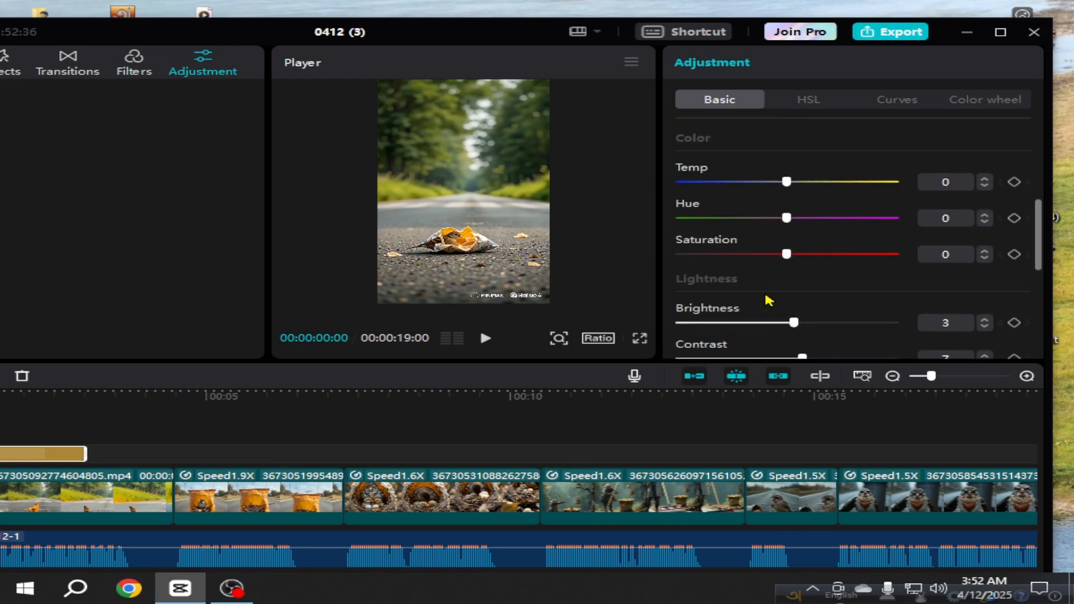
# - In the adjustment layer's HSL settings, set green's saturation to 38, hue to -42 and brightness to 18
pyautogui.click(817, 104)
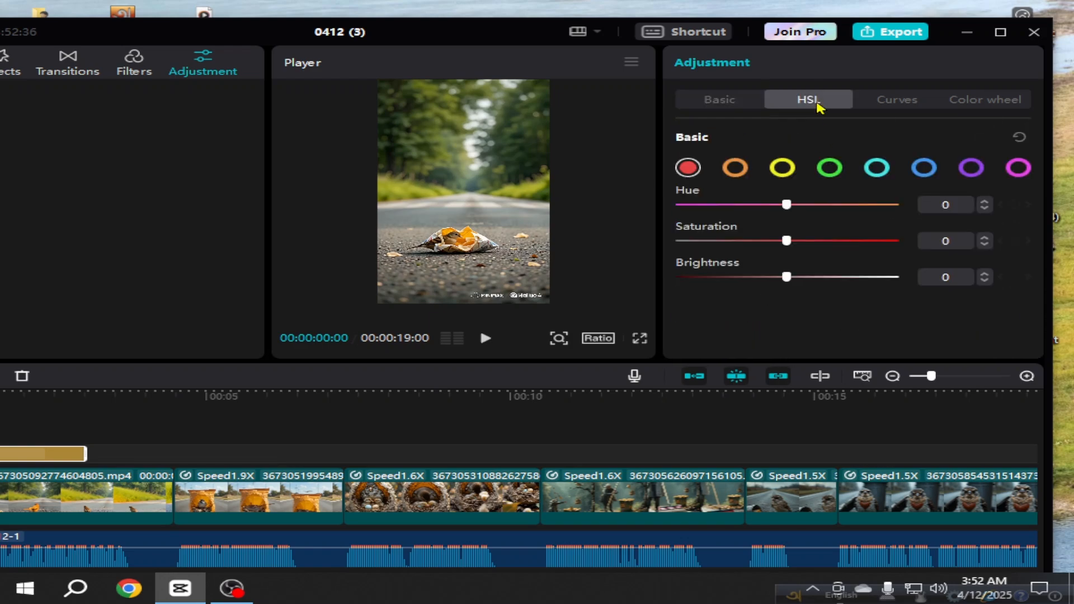
pyautogui.click(829, 170)
pyautogui.click(822, 245)
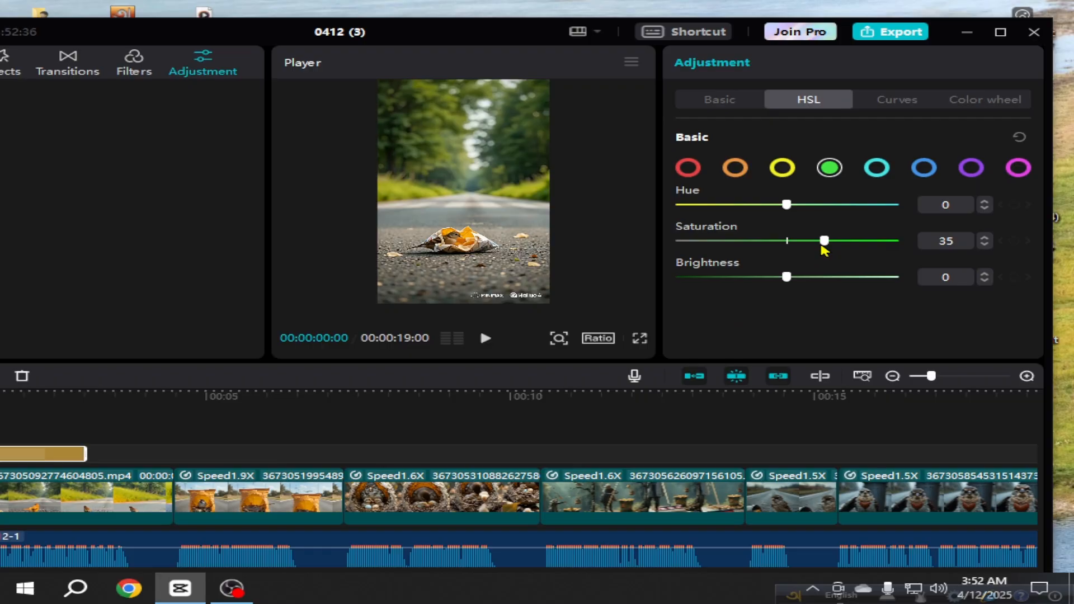
pyautogui.moveTo(824, 250); pyautogui.dragTo(827, 250)
pyautogui.click(736, 205)
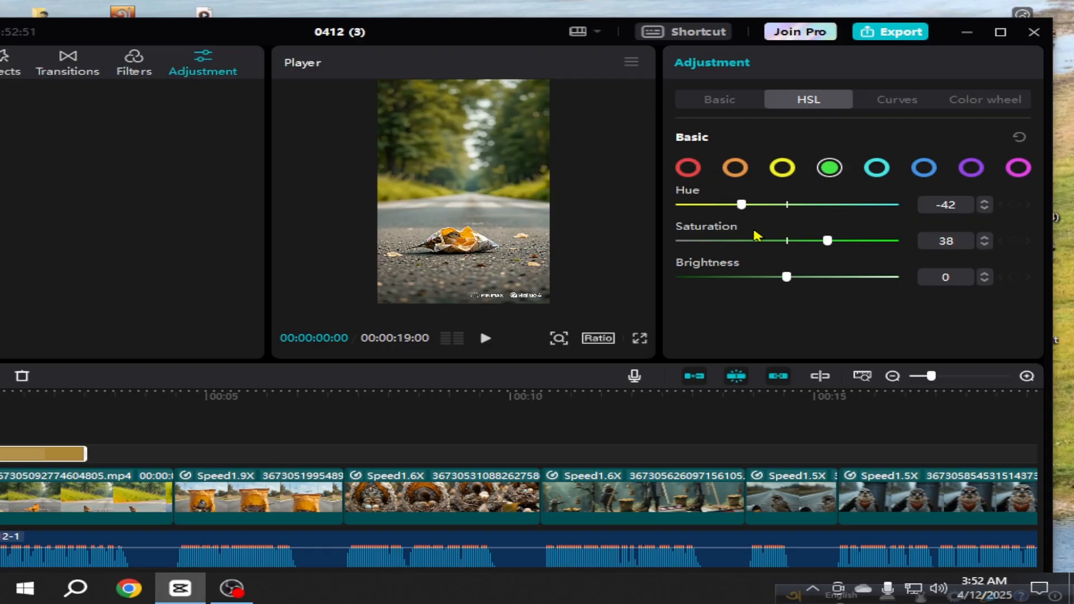
pyautogui.moveTo(792, 277); pyautogui.dragTo(806, 278)
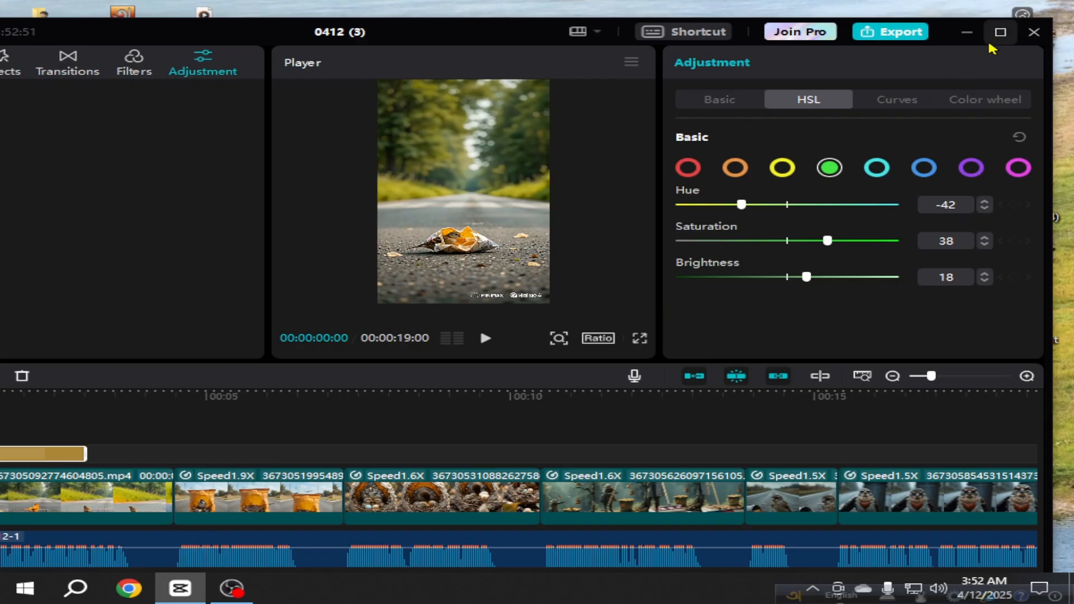
# - Extend the adjustment layer to the end of the last video clip so it covers the whole video
pyautogui.click(1000, 32)
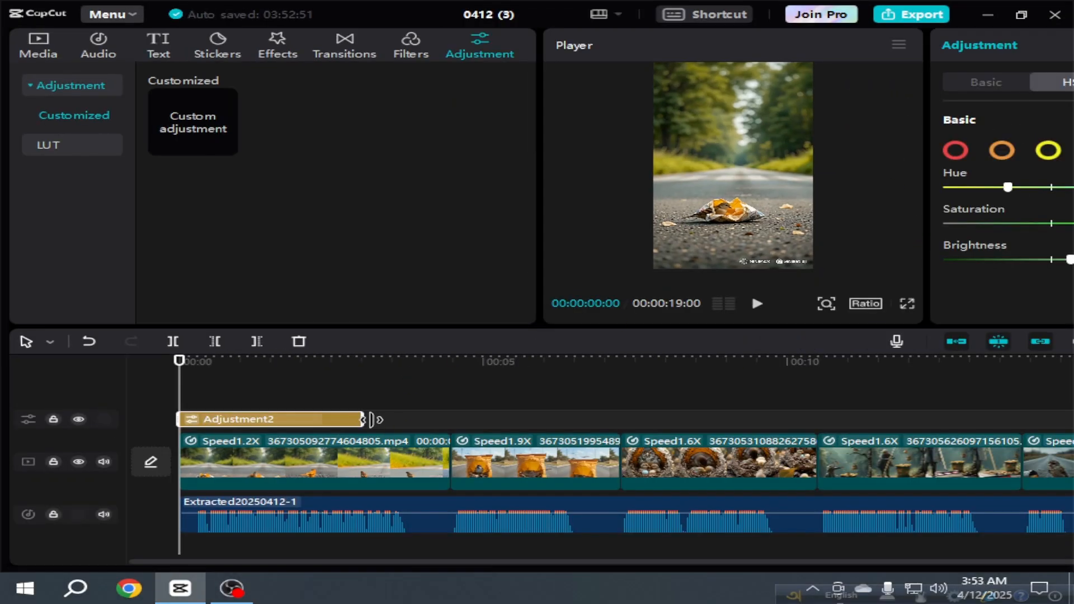
pyautogui.moveTo(364, 420); pyautogui.dragTo(945, 421)
pyautogui.moveTo(797, 562); pyautogui.dragTo(1065, 562)
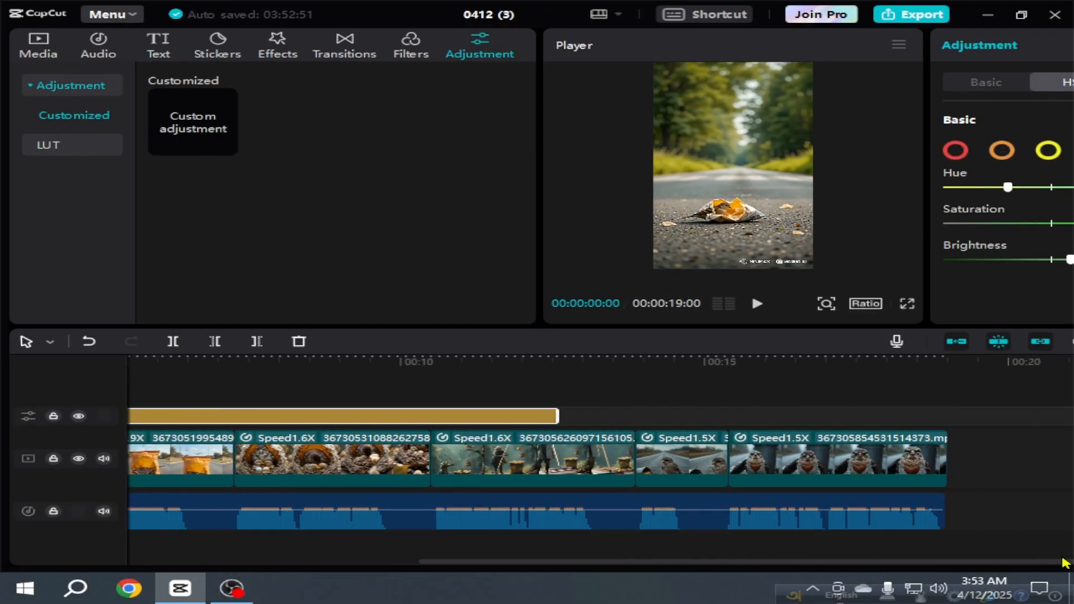
pyautogui.moveTo(558, 416); pyautogui.dragTo(945, 464)
# - Play the opening clips from the start of the timeline to check the colour adjustment with the voice-over
pyautogui.click(947, 381)
pyautogui.moveTo(946, 382); pyautogui.dragTo(6, 385)
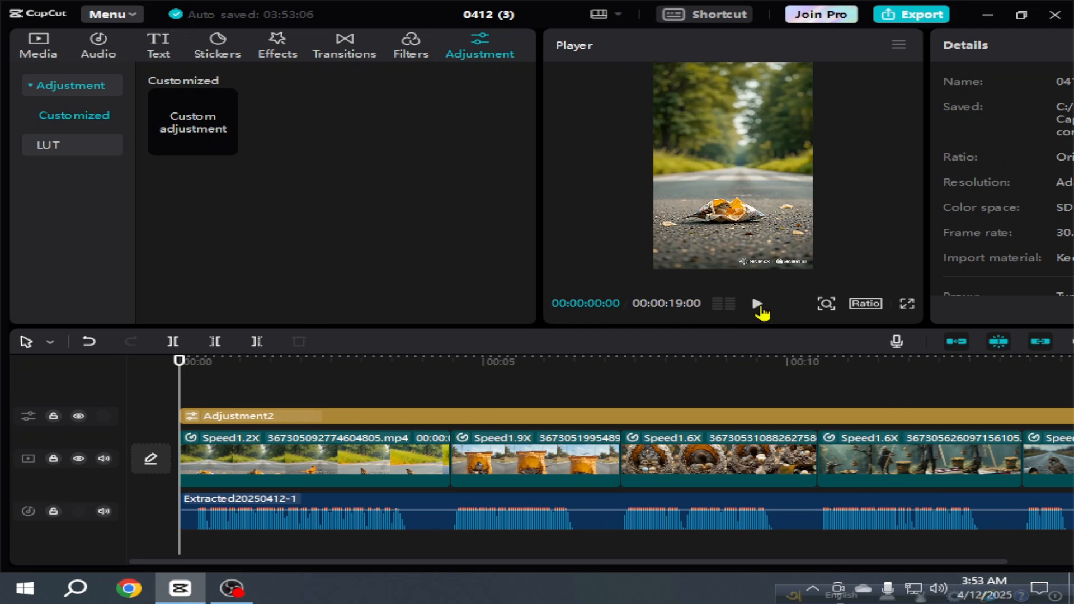
pyautogui.click(761, 307)
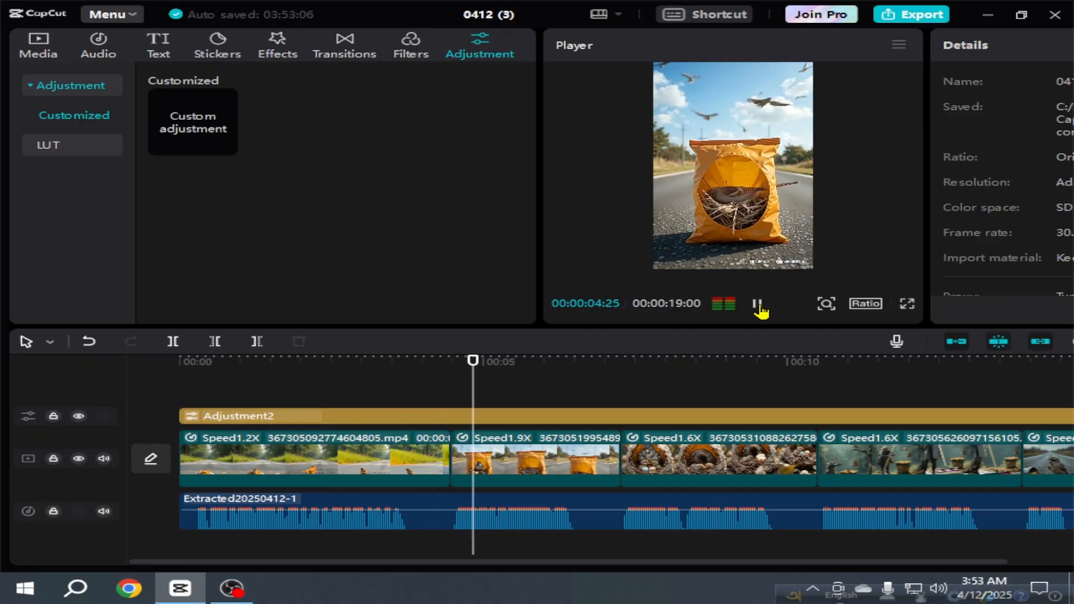
pyautogui.click(759, 307)
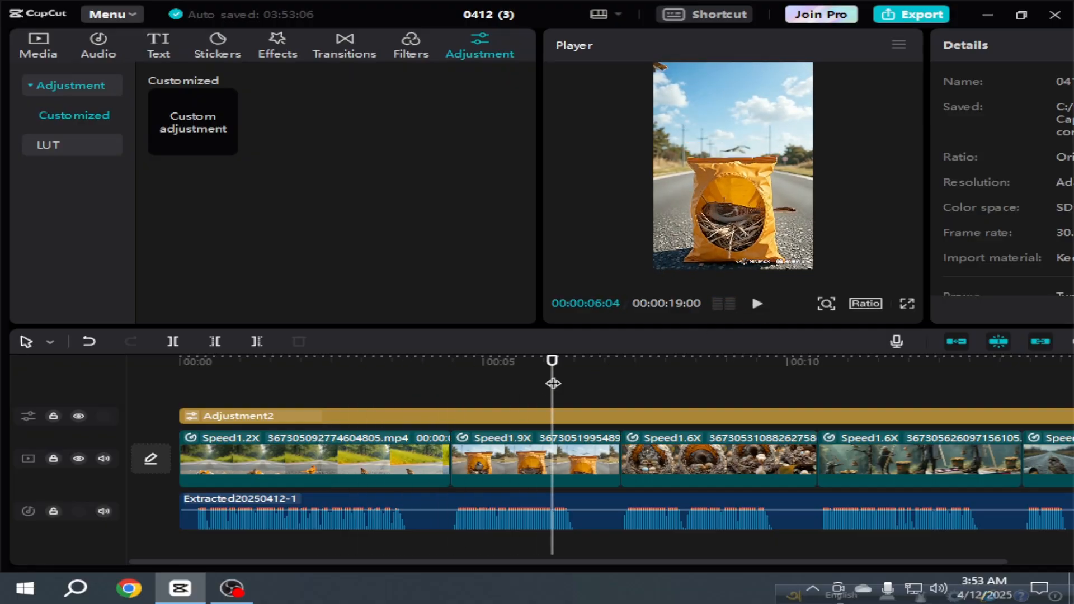
pyautogui.moveTo(552, 384); pyautogui.dragTo(5, 388)
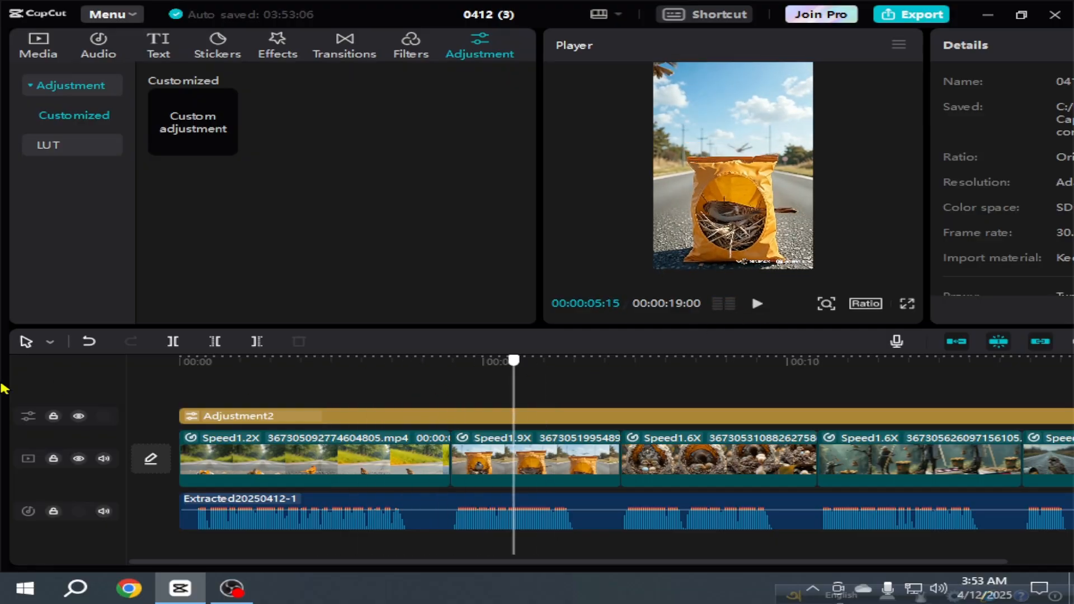
# - Extract the audio from the short bangla file in Downloads and add it as background music at the timeline's start
pyautogui.click(104, 49)
pyautogui.click(210, 90)
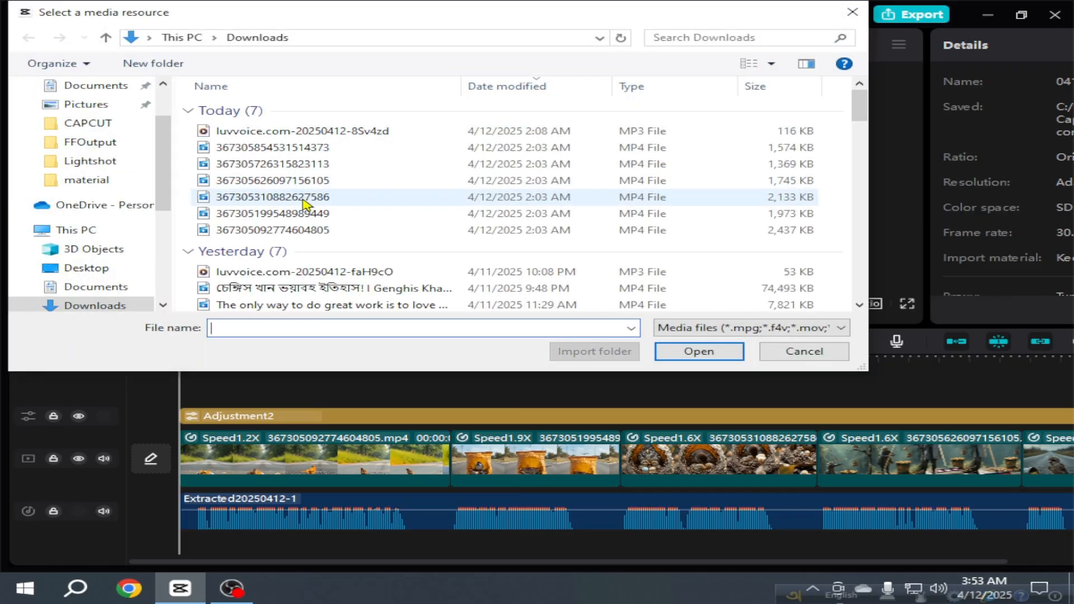
pyautogui.scroll(-4, 305, 205)
pyautogui.scroll(-3, 305, 204)
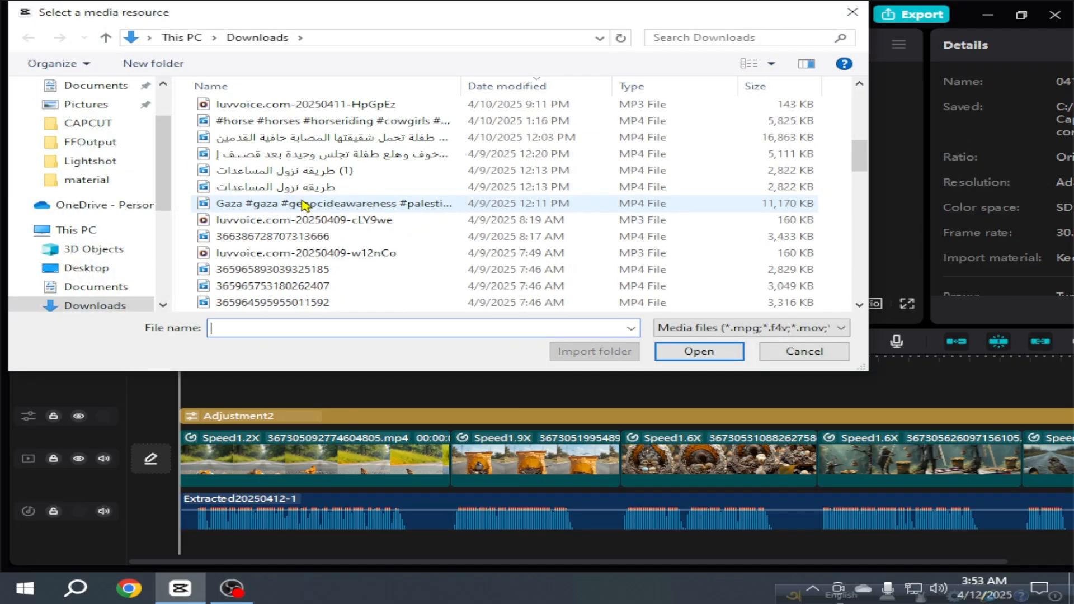
pyautogui.scroll(-5, 305, 205)
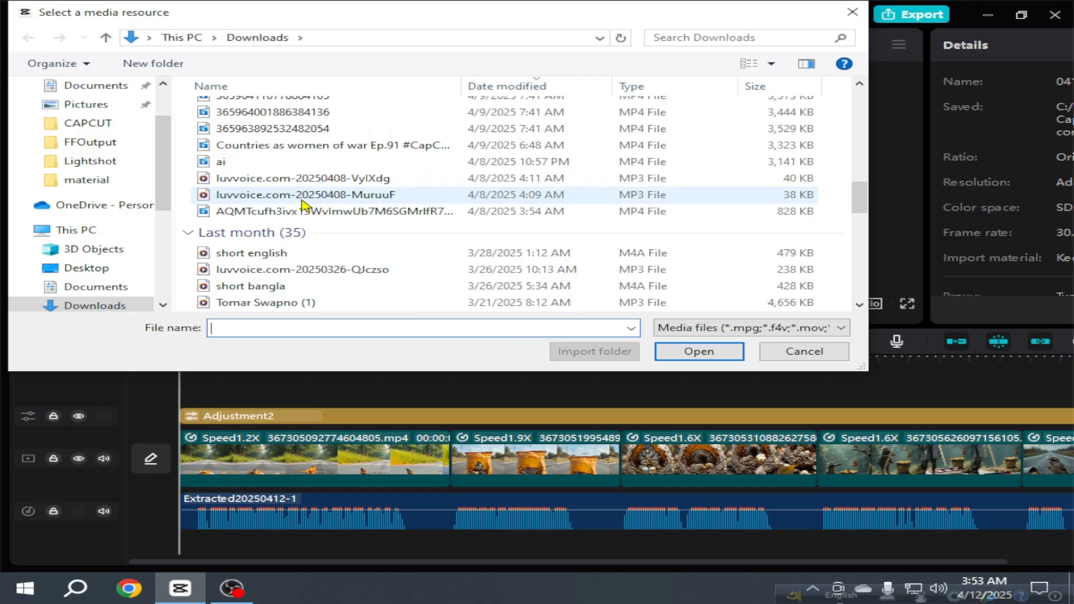
pyautogui.scroll(-1, 305, 204)
pyautogui.click(275, 236)
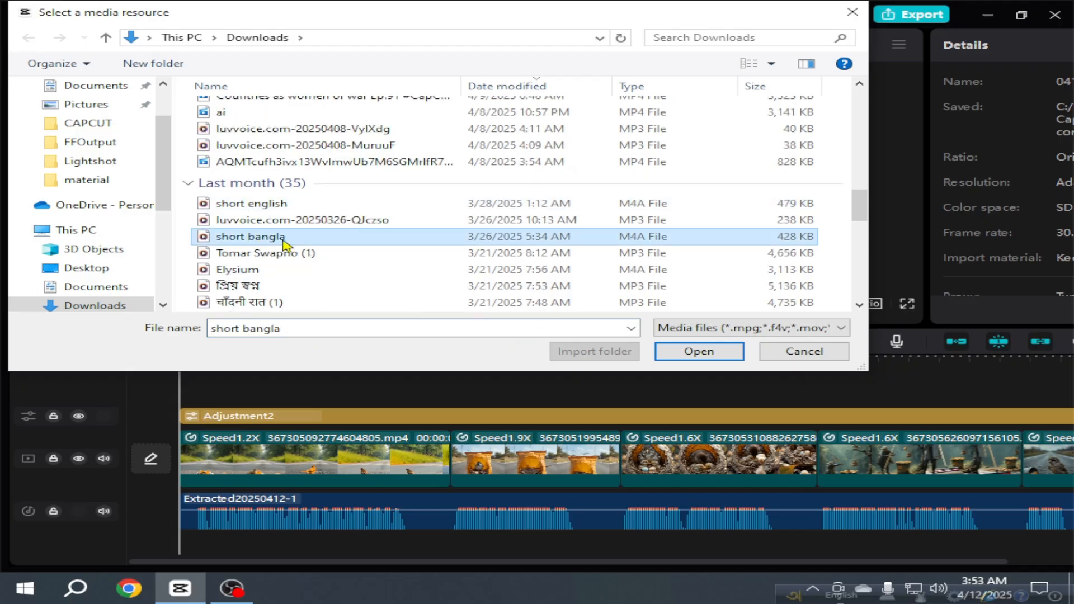
pyautogui.click(697, 355)
pyautogui.click(506, 121)
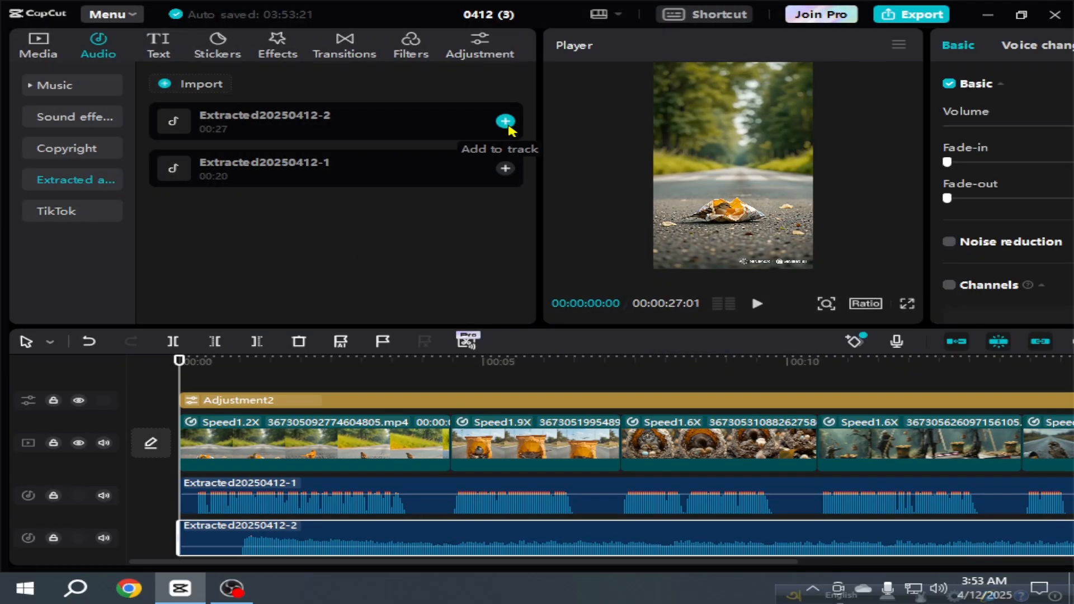
# - Trim the background music's silent beginning at 00:00:00:29, move it back to the timeline's start and play the opening
pyautogui.moveTo(184, 381); pyautogui.dragTo(238, 398)
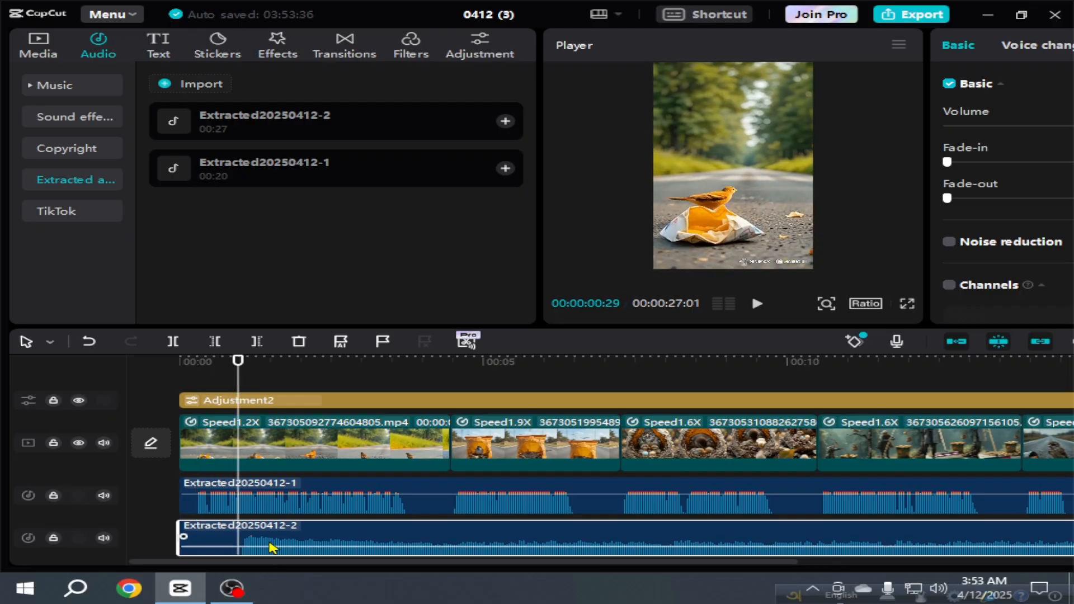
pyautogui.click(216, 343)
pyautogui.moveTo(284, 535); pyautogui.dragTo(210, 538)
pyautogui.moveTo(244, 377); pyautogui.dragTo(69, 383)
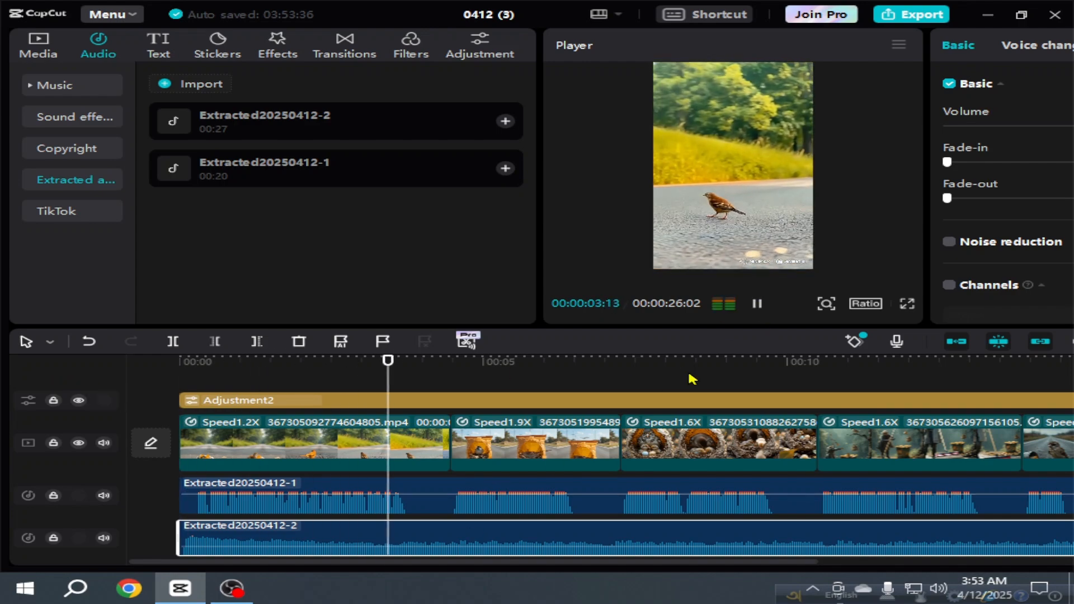
pyautogui.click(472, 559)
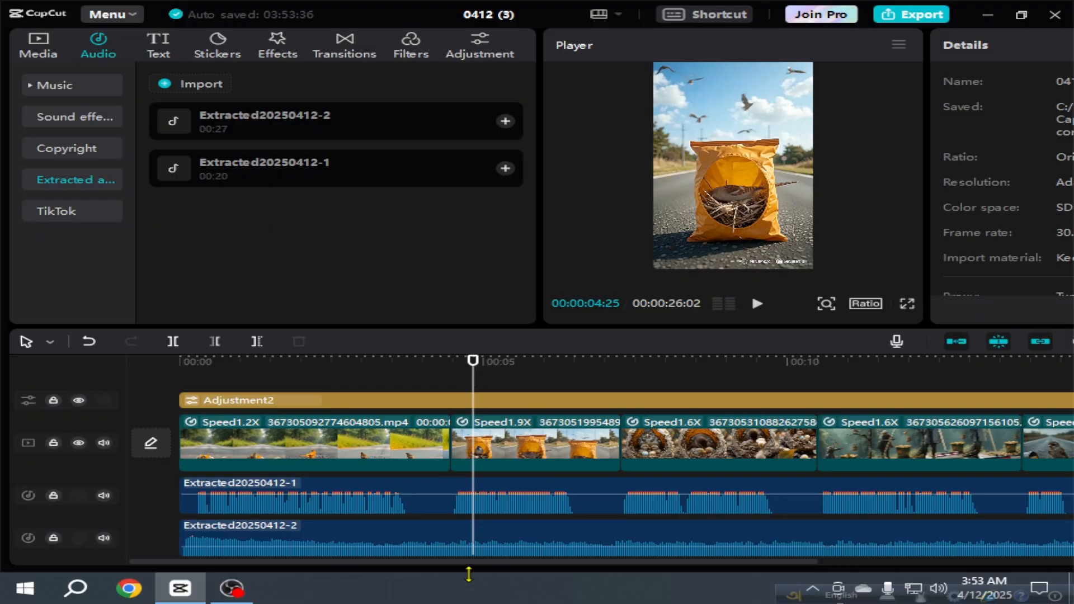
# - Trim the background music's end at 00:00:19:00, where the last video clip ends
pyautogui.moveTo(473, 561); pyautogui.dragTo(899, 588)
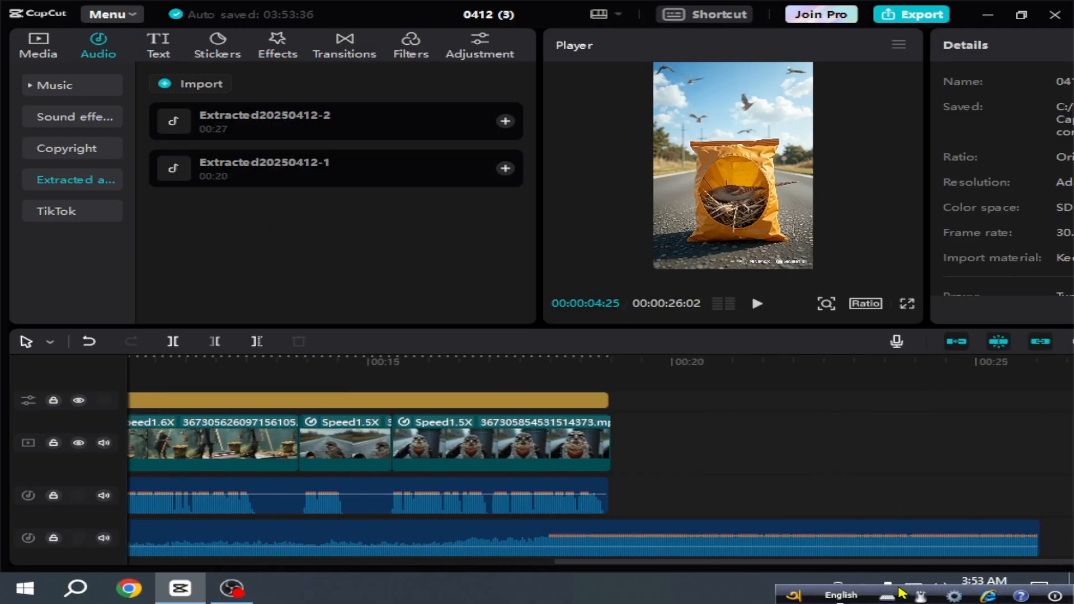
pyautogui.moveTo(646, 467); pyautogui.dragTo(618, 455)
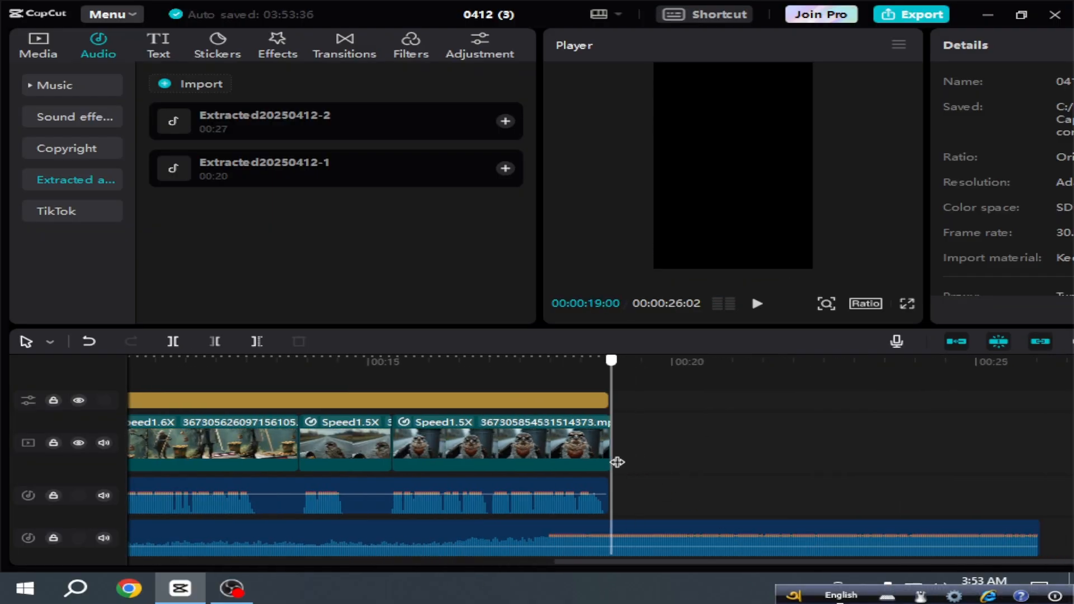
pyautogui.click(595, 542)
pyautogui.click(254, 343)
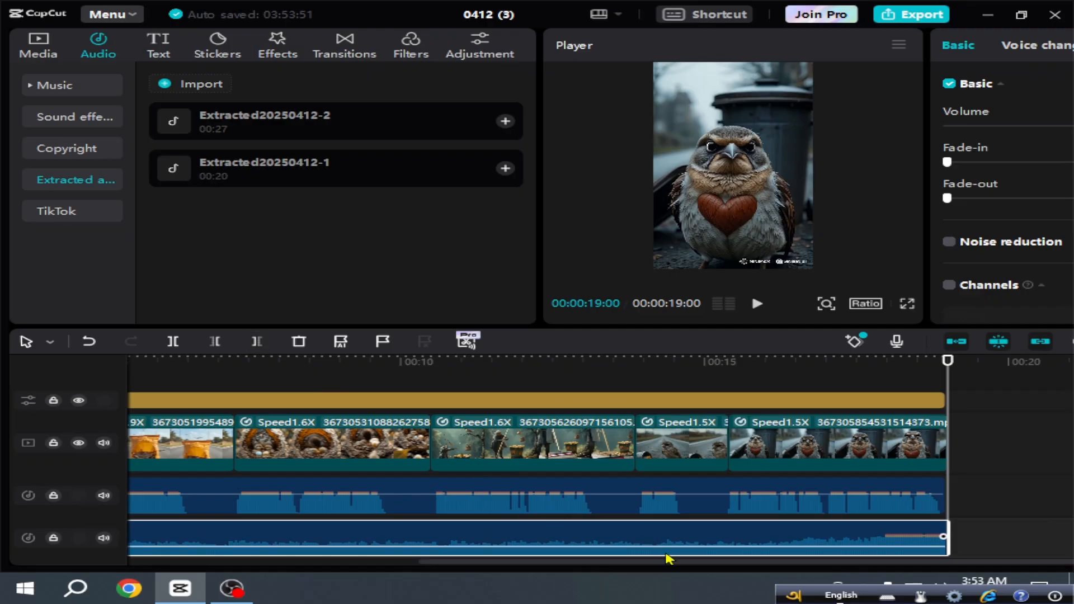
# - Split the background music at 00:00:14:09, during the sparrow-on-the-road clip
pyautogui.moveTo(663, 566); pyautogui.dragTo(527, 558)
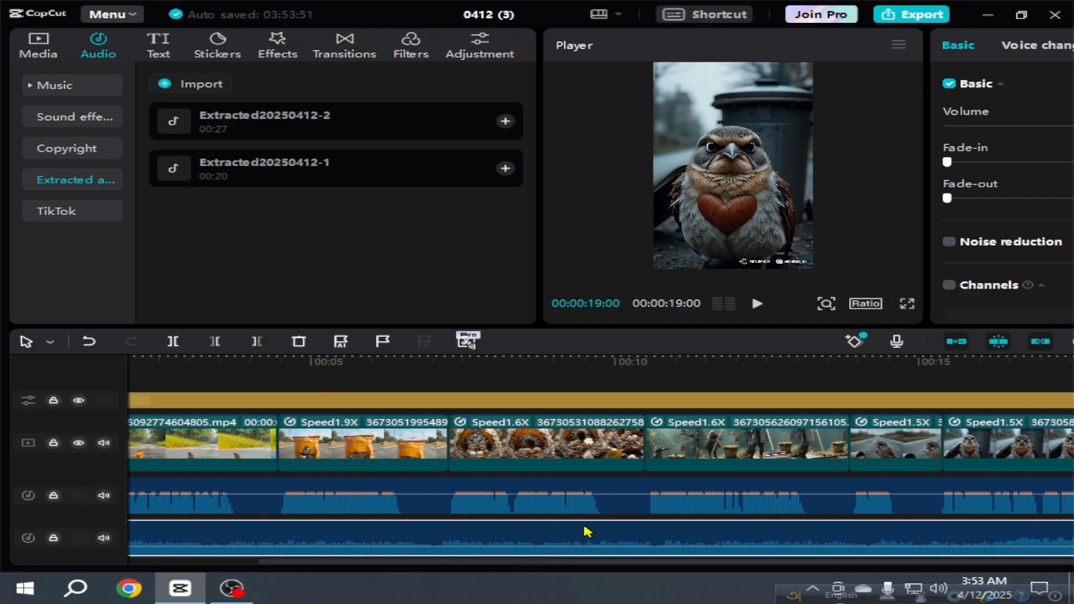
pyautogui.scroll(-1, 655, 486)
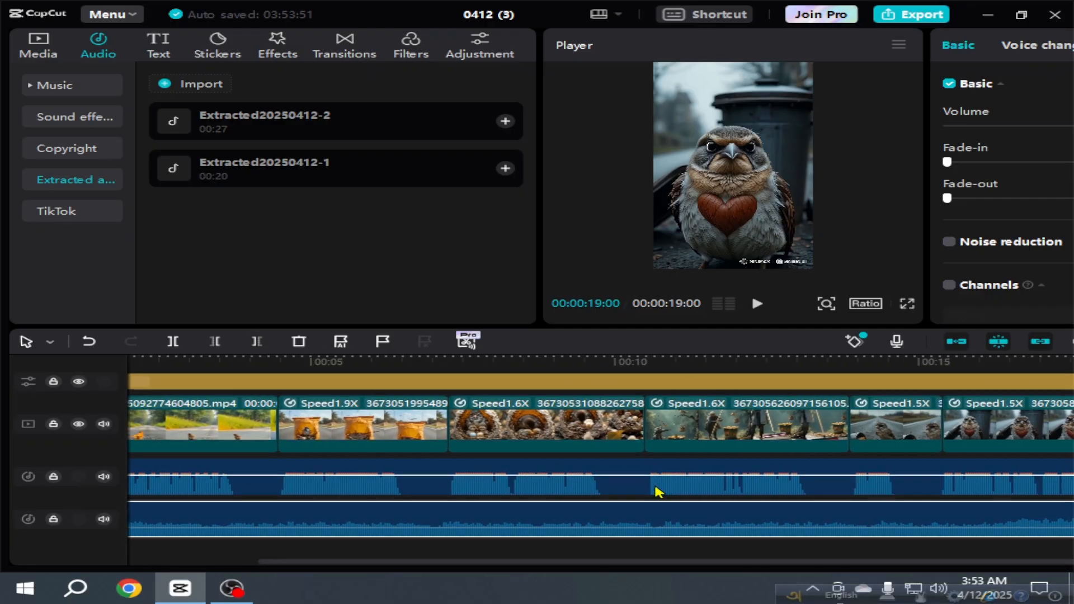
pyautogui.click(876, 555)
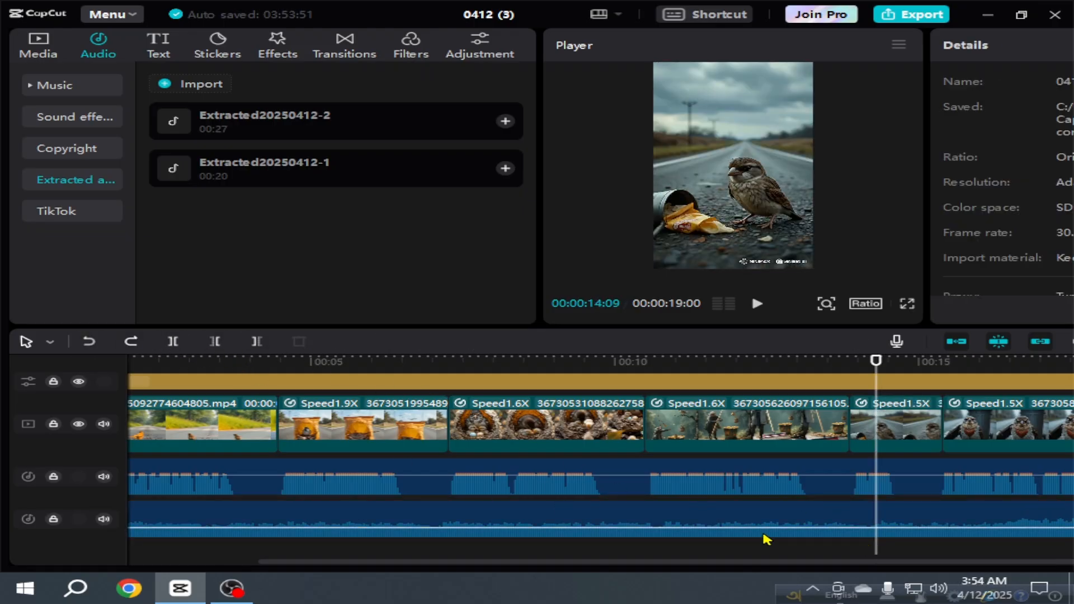
pyautogui.click(557, 505)
pyautogui.click(173, 342)
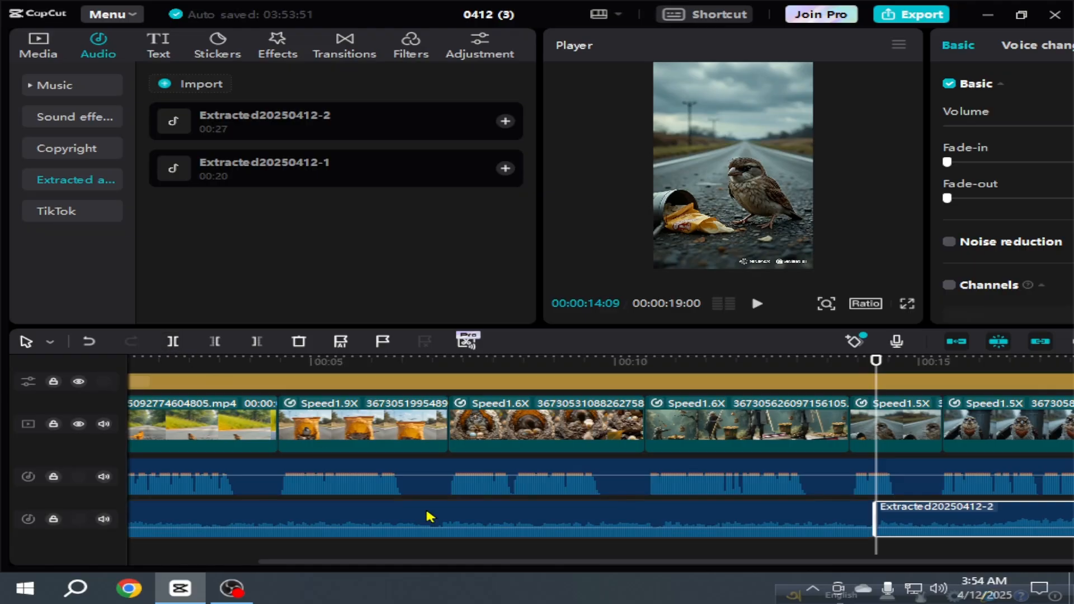
# - Cut away the first music section's part before 00:00:08:17 and undo that cut
pyautogui.click(530, 558)
pyautogui.click(530, 529)
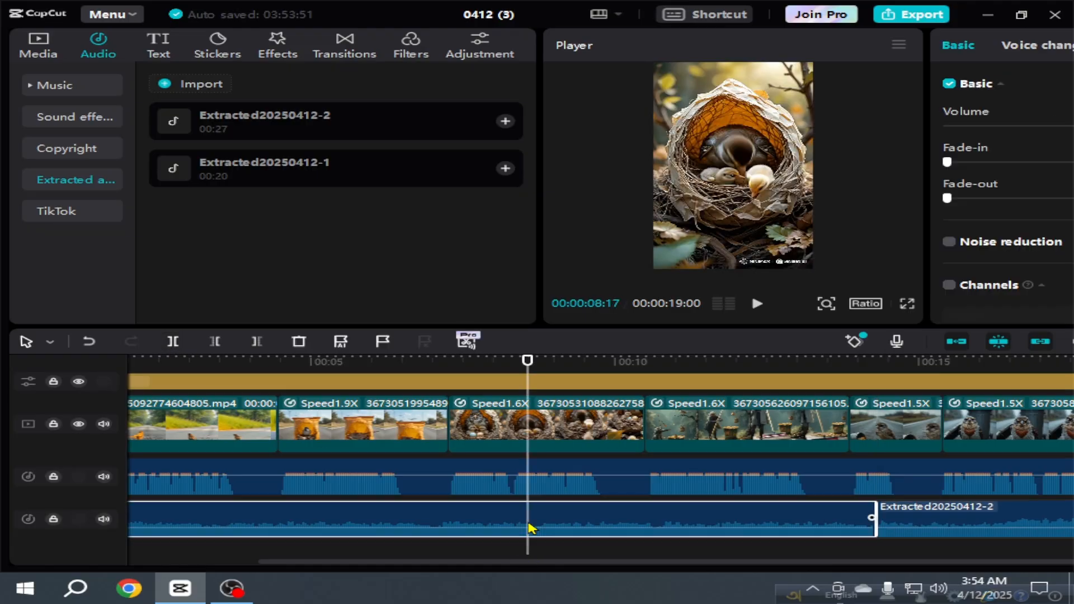
pyautogui.click(215, 342)
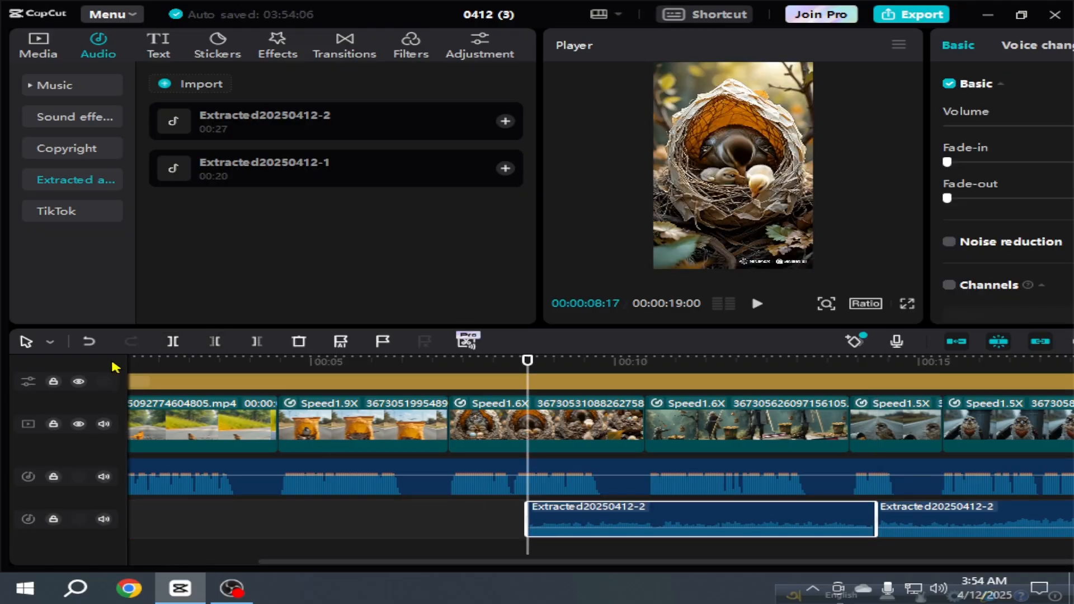
pyautogui.click(89, 341)
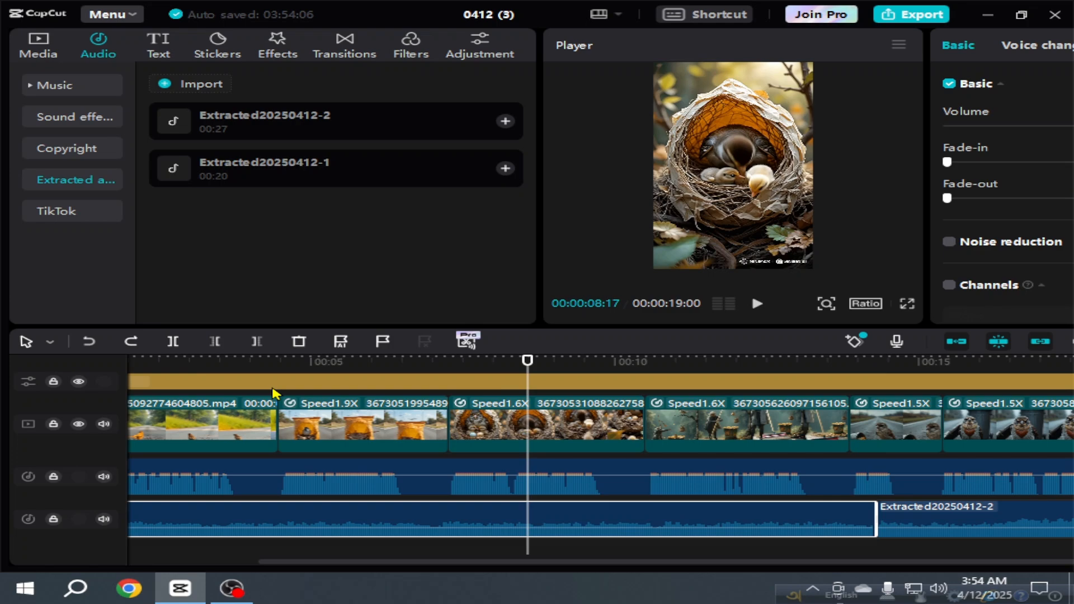
# - Split the first background music section at 00:00:08:17 and at 00:00:03:18
pyautogui.click(173, 342)
pyautogui.moveTo(592, 566); pyautogui.dragTo(434, 567)
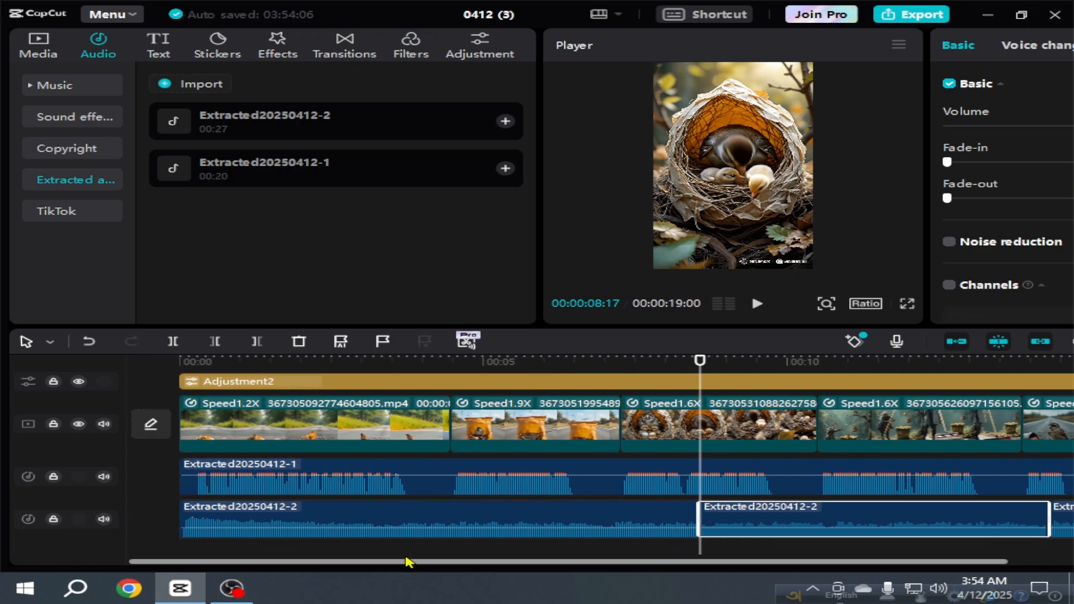
pyautogui.click(401, 547)
pyautogui.click(402, 532)
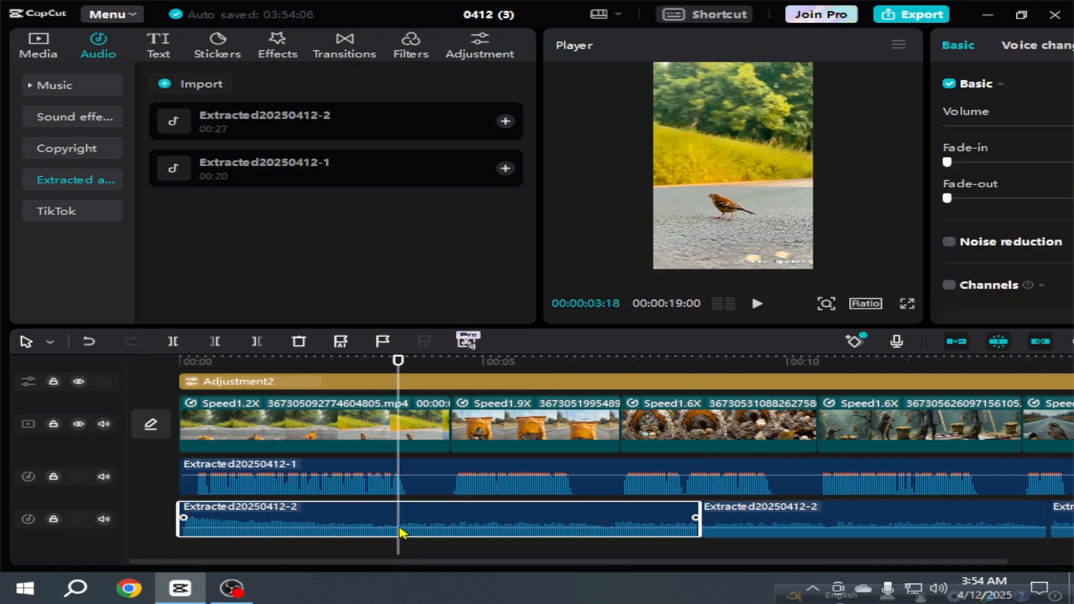
pyautogui.click(173, 341)
# - Split the background music at 00:00:11:17, during the clip of the sweeper beside the bin
pyautogui.moveTo(596, 569); pyautogui.dragTo(721, 568)
pyautogui.click(721, 551)
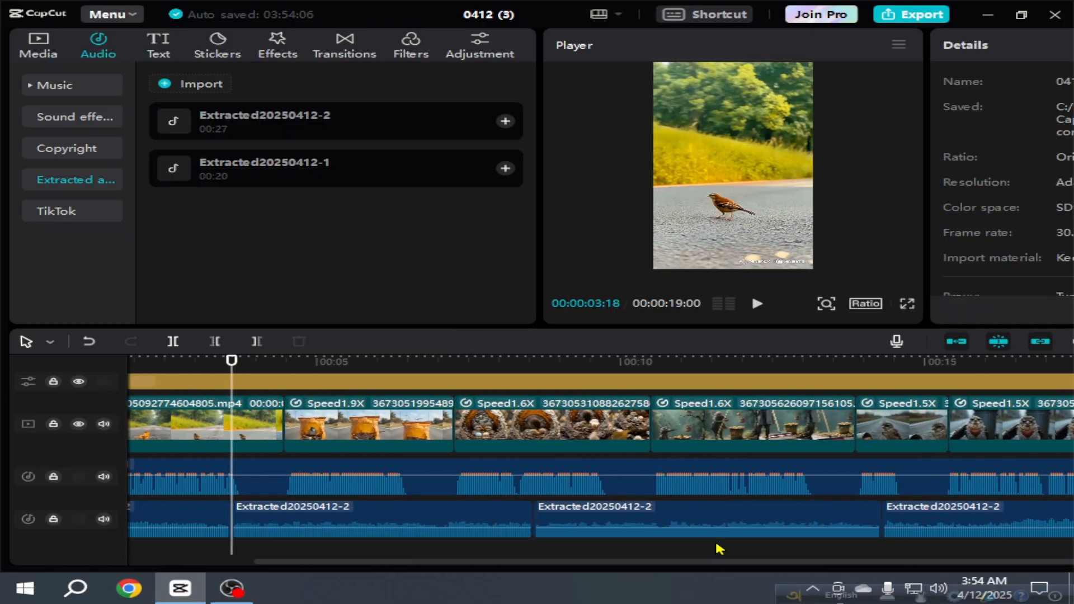
pyautogui.click(720, 530)
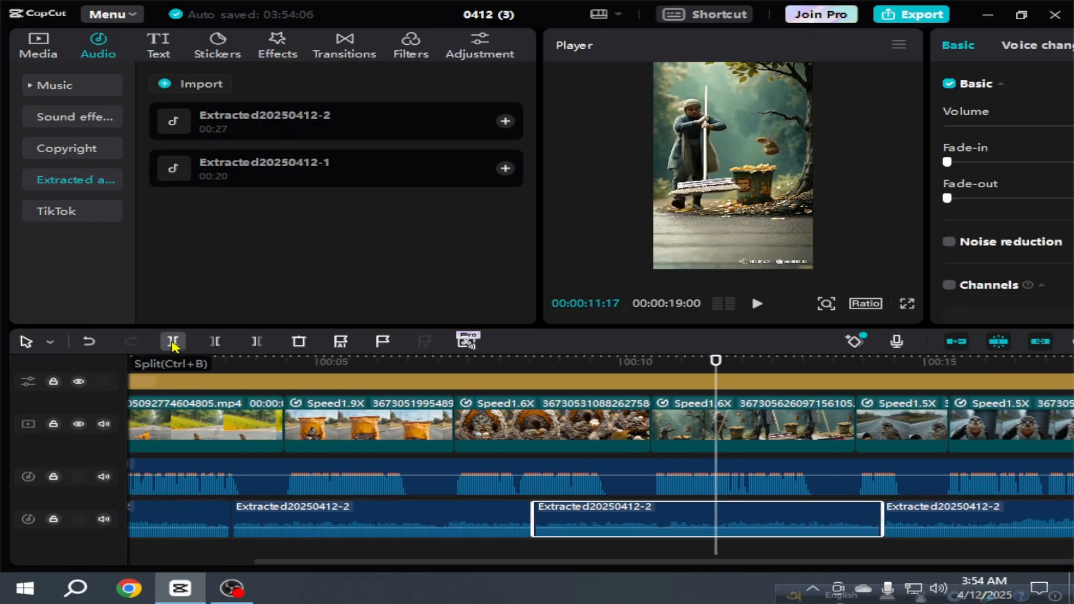
pyautogui.click(171, 341)
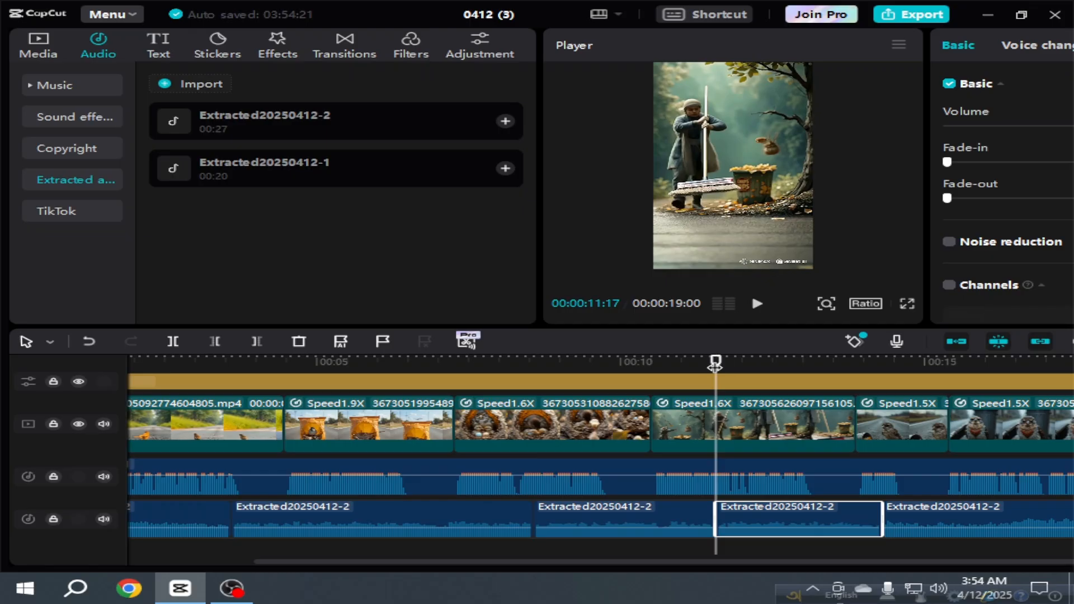
# - Play the video's opening in full screen from the start, stop it and return to the timeline's beginning
pyautogui.moveTo(716, 360); pyautogui.dragTo(79, 376)
pyautogui.click(907, 305)
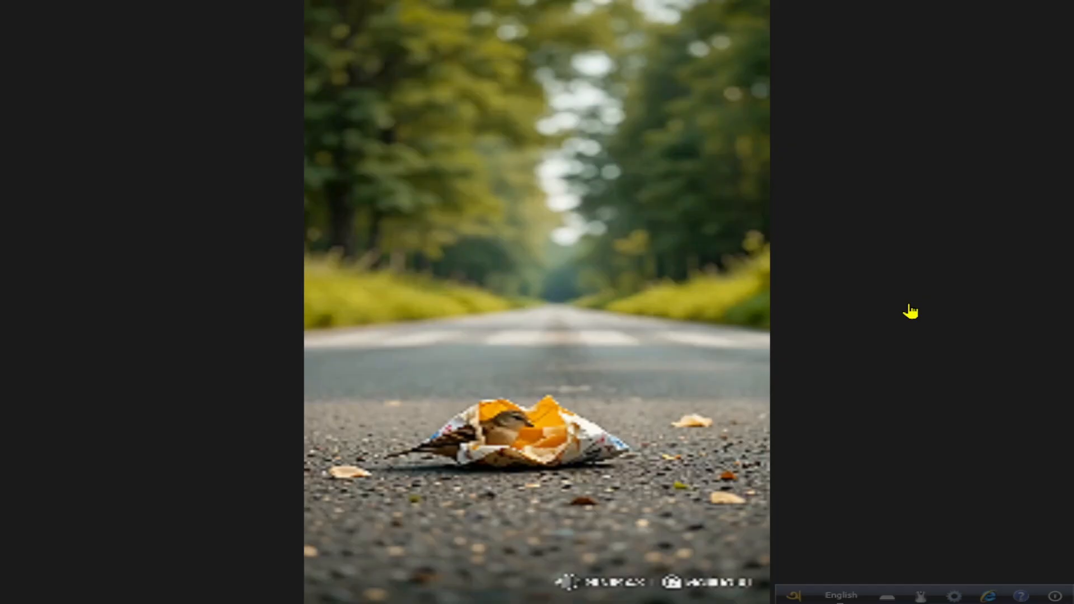
pyautogui.click(256, 534)
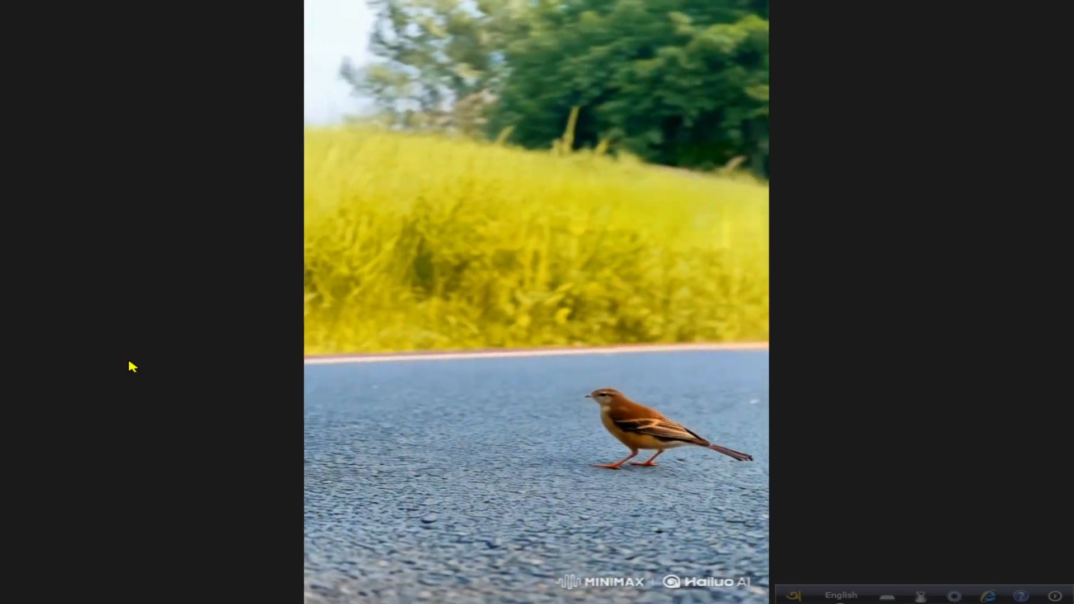
pyautogui.press('space')
pyautogui.click(818, 536)
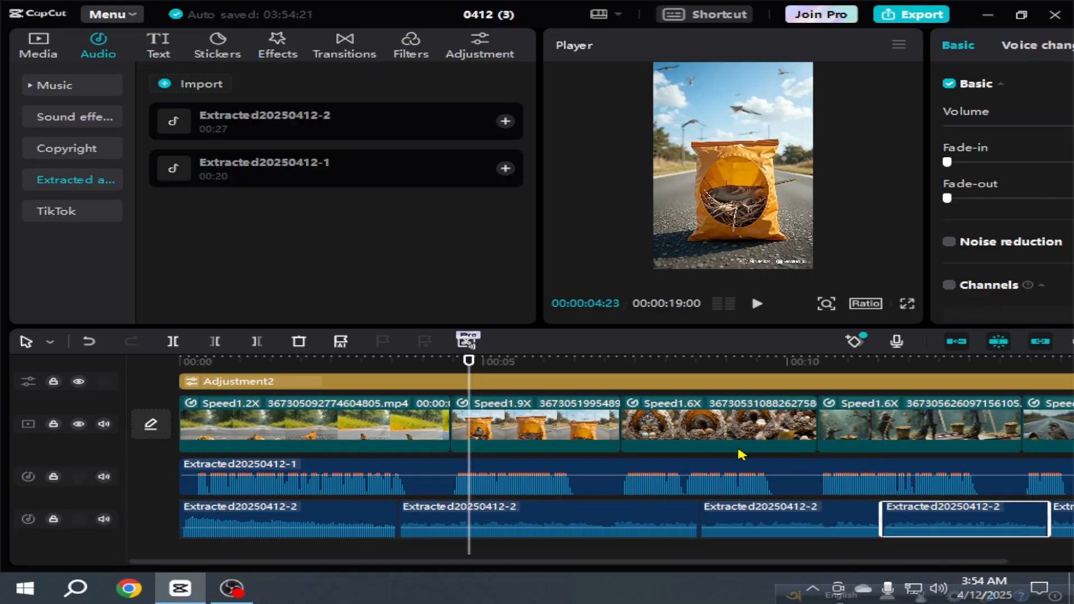
pyautogui.moveTo(476, 367); pyautogui.dragTo(179, 362)
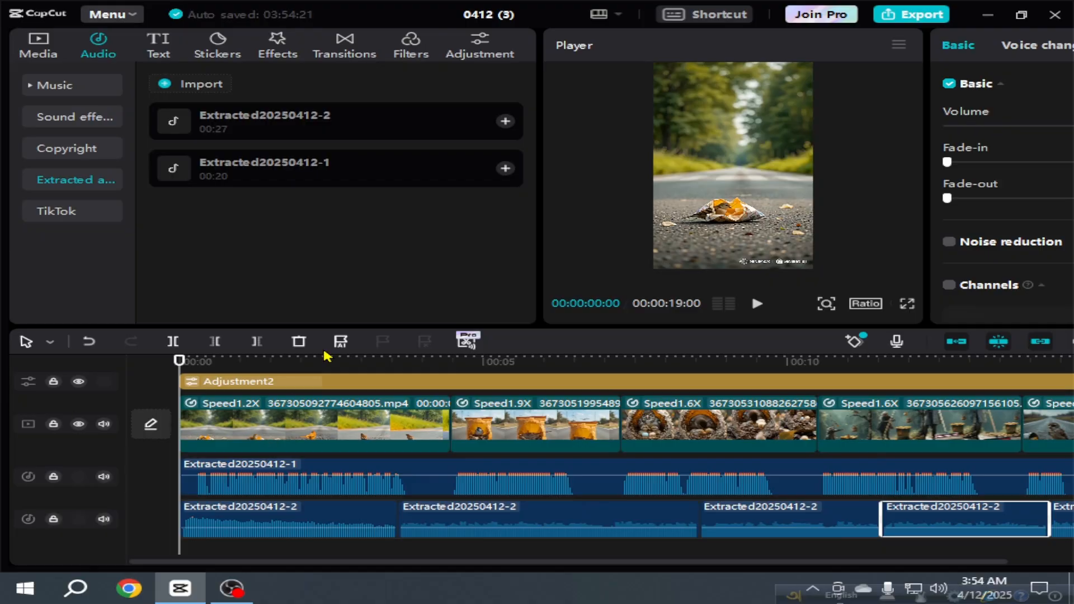
# - Crop the lower edge of the first video clip to cut off the MiniMax and Hailuo AI watermark
pyautogui.click(298, 424)
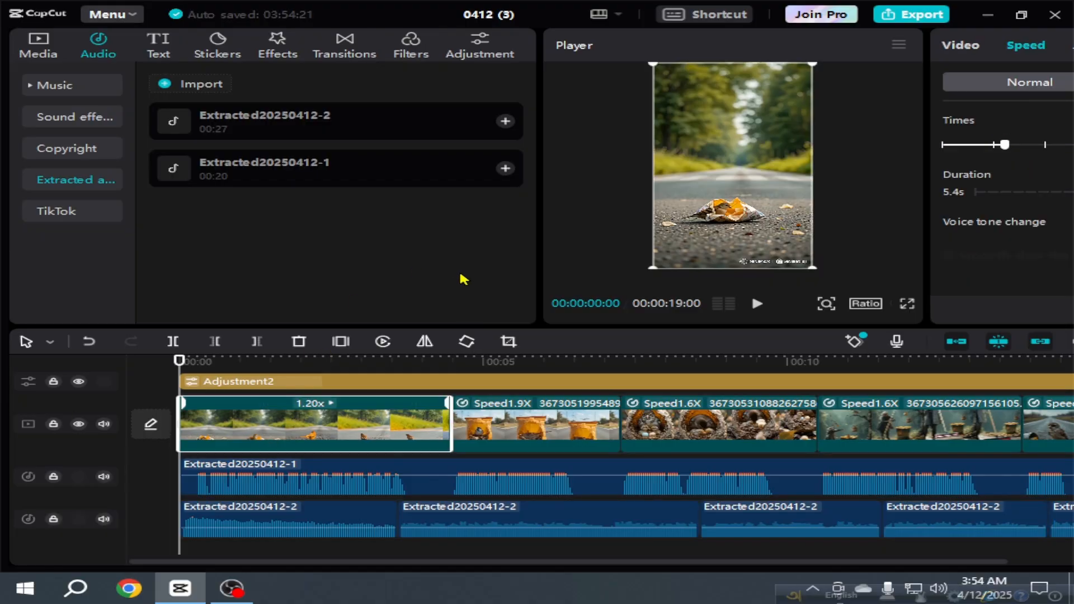
pyautogui.click(506, 341)
pyautogui.moveTo(545, 458); pyautogui.dragTo(550, 442)
pyautogui.click(989, 524)
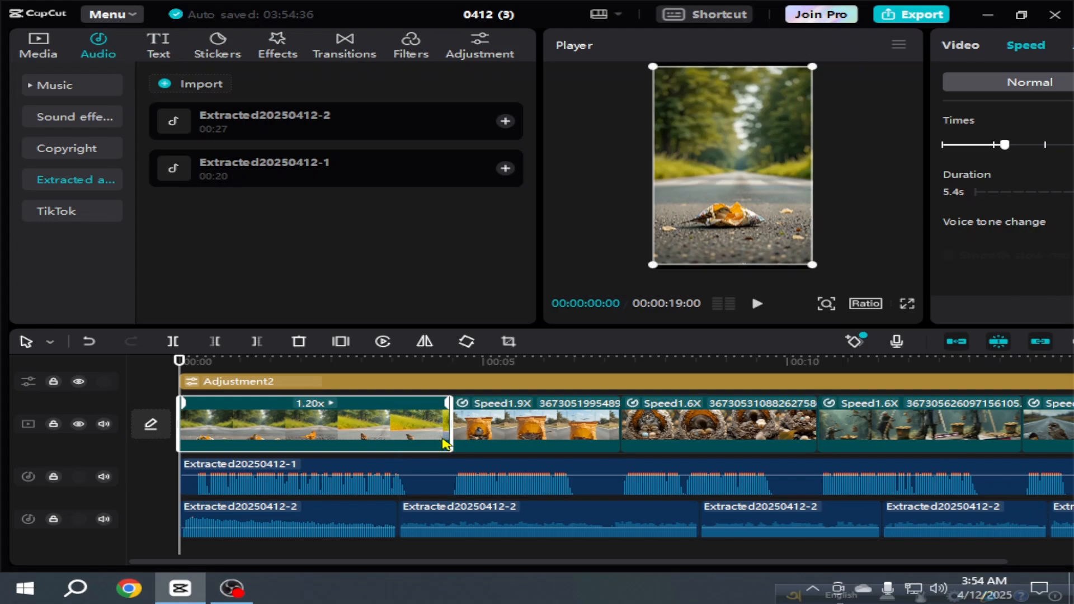
# - Crop the watermark strip off the lower edge of the second clip, showing the nest in an orange packet
pyautogui.click(578, 415)
pyautogui.click(574, 378)
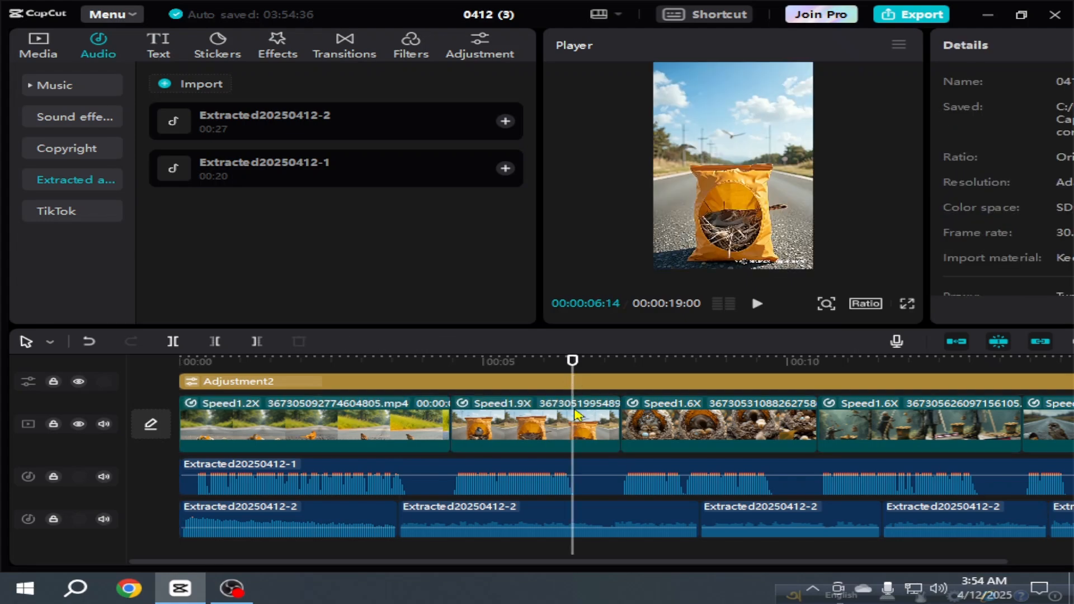
pyautogui.click(618, 414)
pyautogui.click(508, 342)
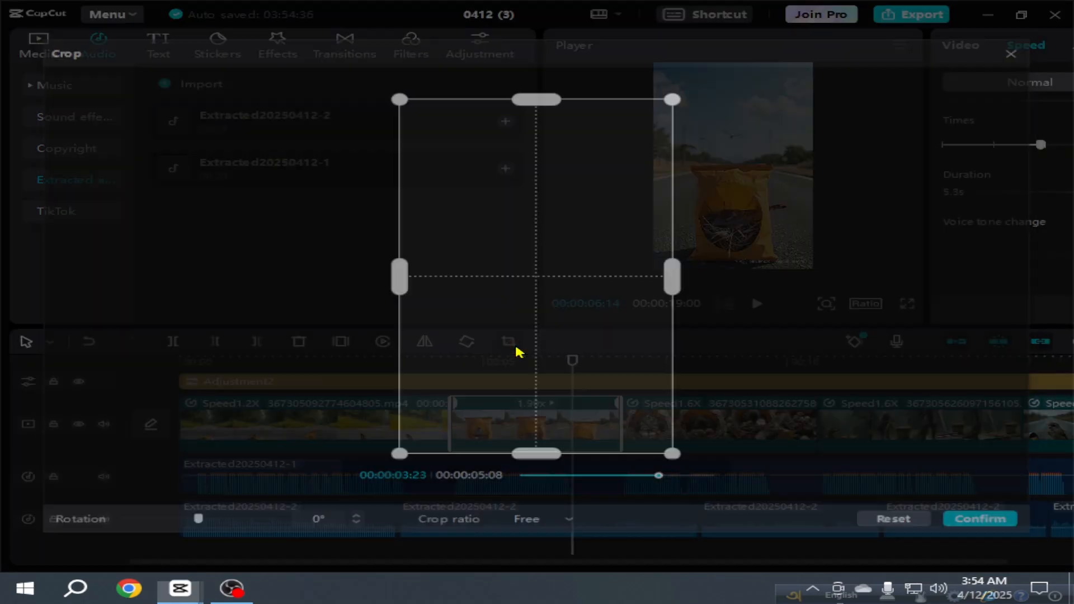
pyautogui.moveTo(552, 461); pyautogui.dragTo(556, 448)
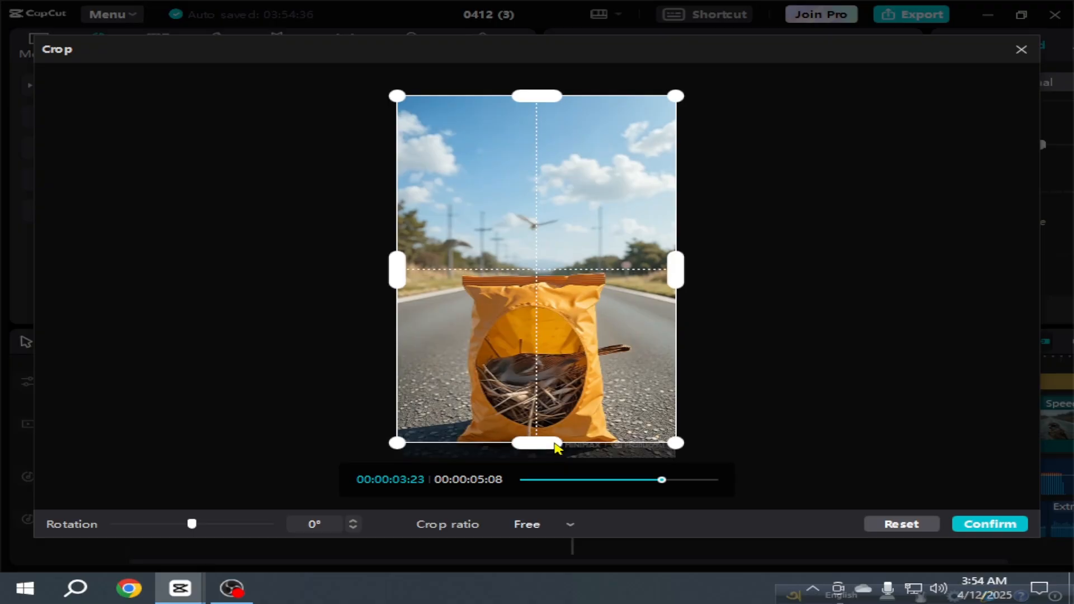
pyautogui.click(967, 526)
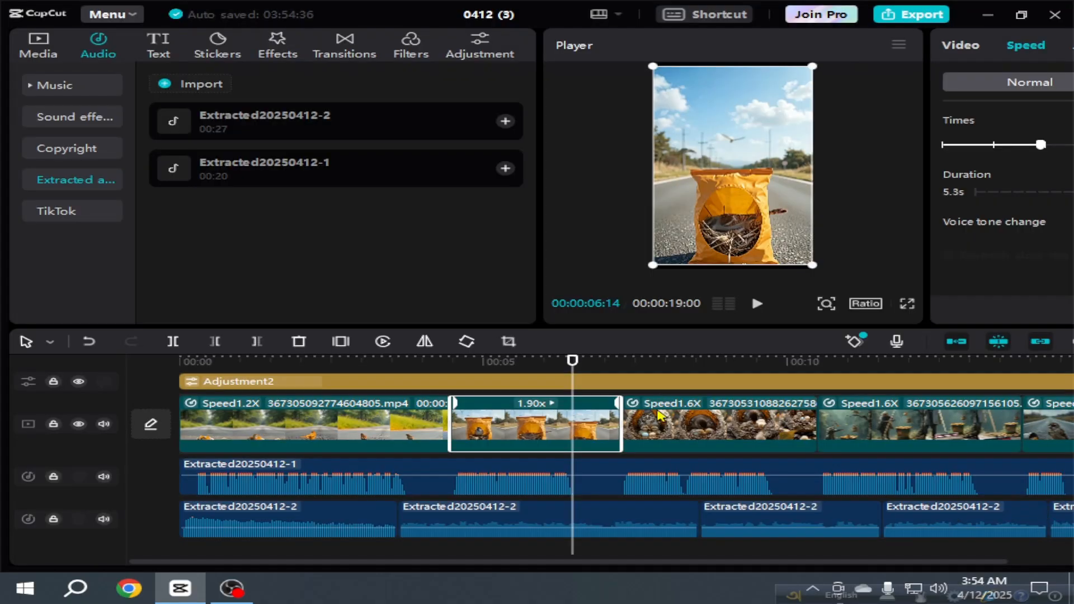
# - Crop the watermark strip off the lower edge of the third clip, showing the chicks in the nest
pyautogui.click(659, 415)
pyautogui.click(695, 381)
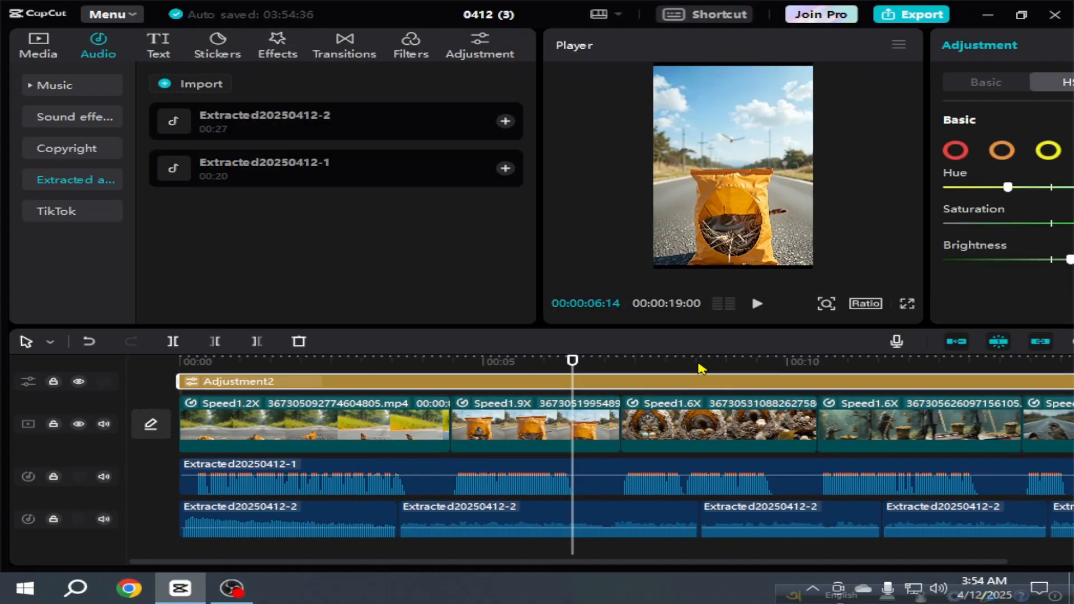
pyautogui.click(699, 364)
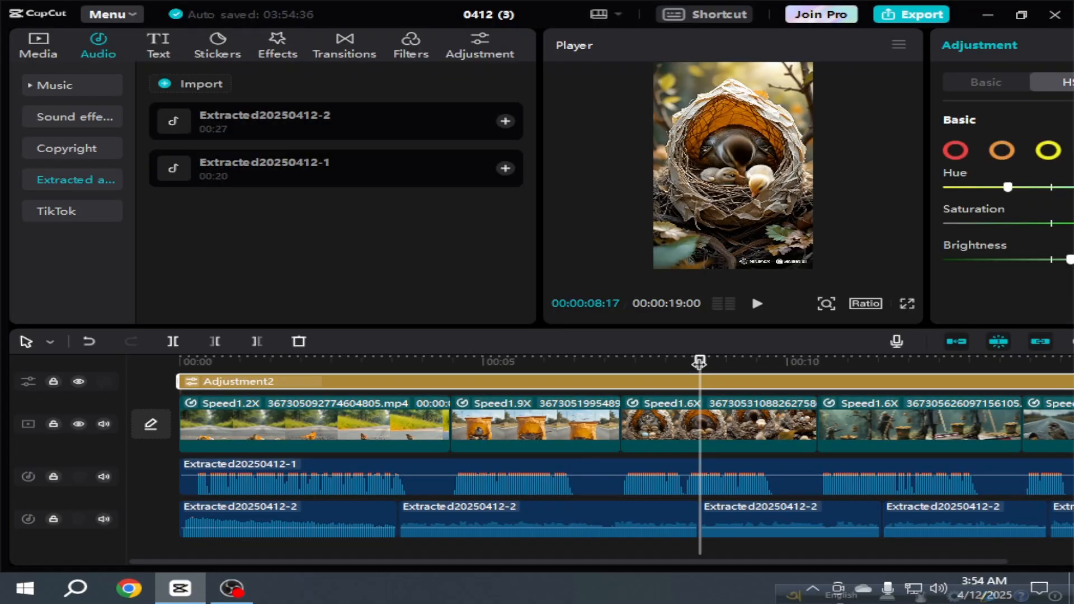
pyautogui.click(689, 422)
pyautogui.click(509, 342)
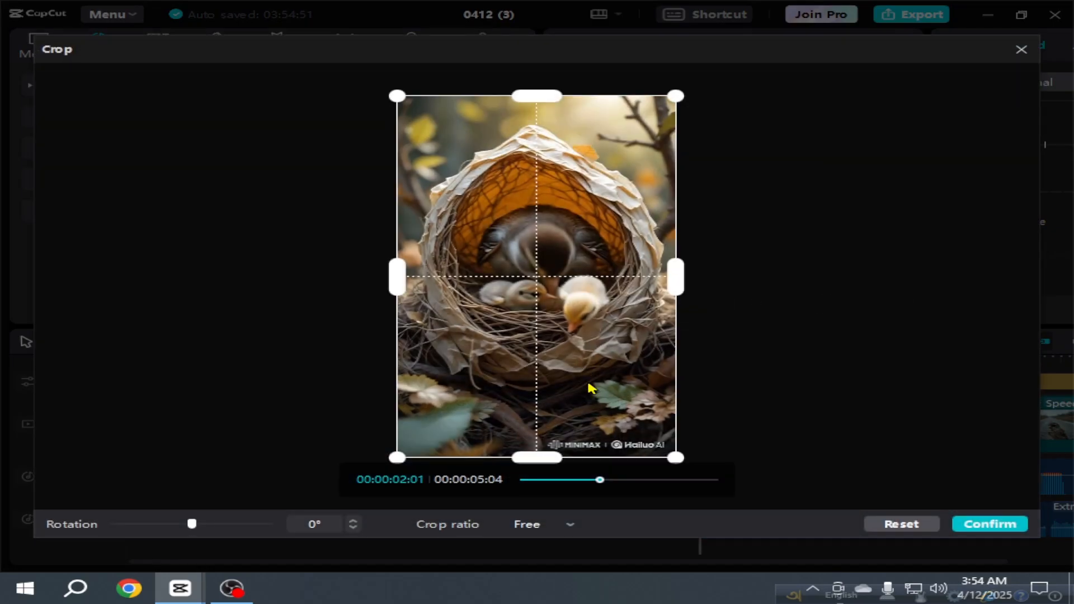
pyautogui.moveTo(551, 459); pyautogui.dragTo(550, 443)
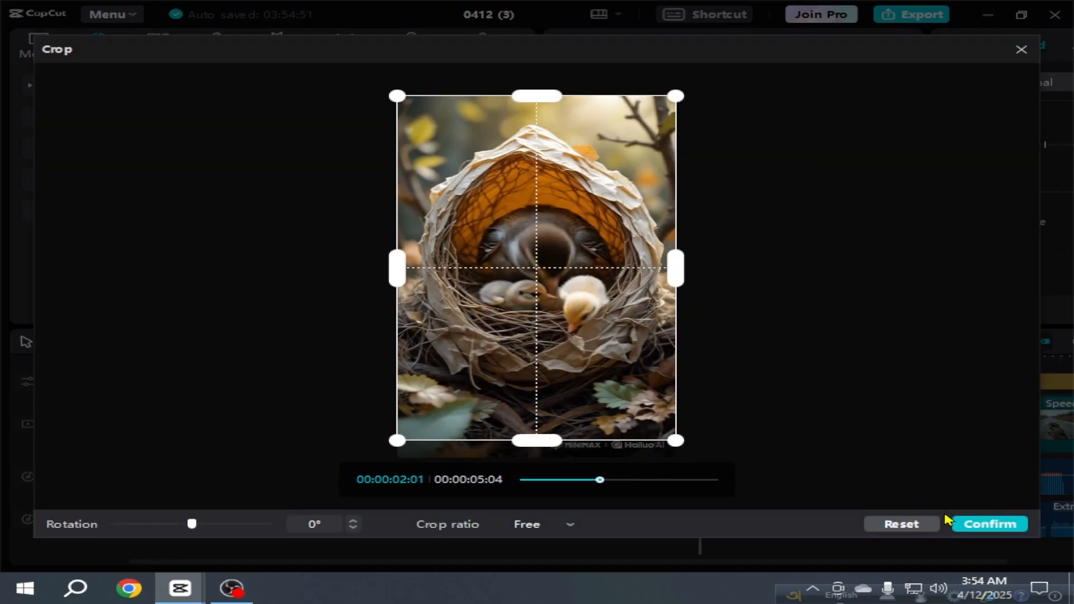
pyautogui.click(976, 524)
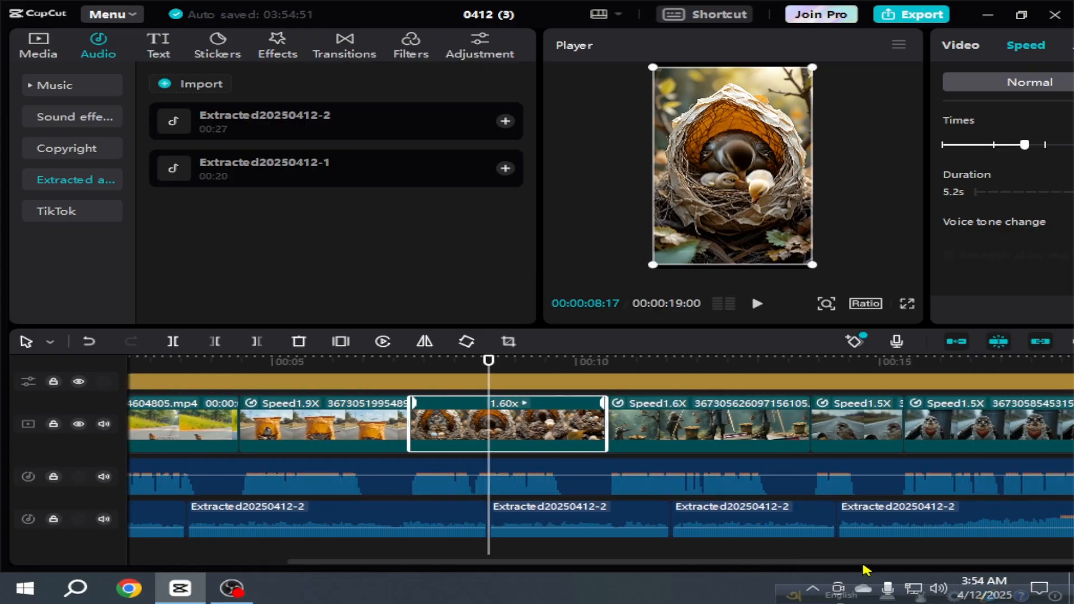
# - Crop the watermark strip off the lower edge of the fourth clip, showing the sweeper beside the bin
pyautogui.click(733, 429)
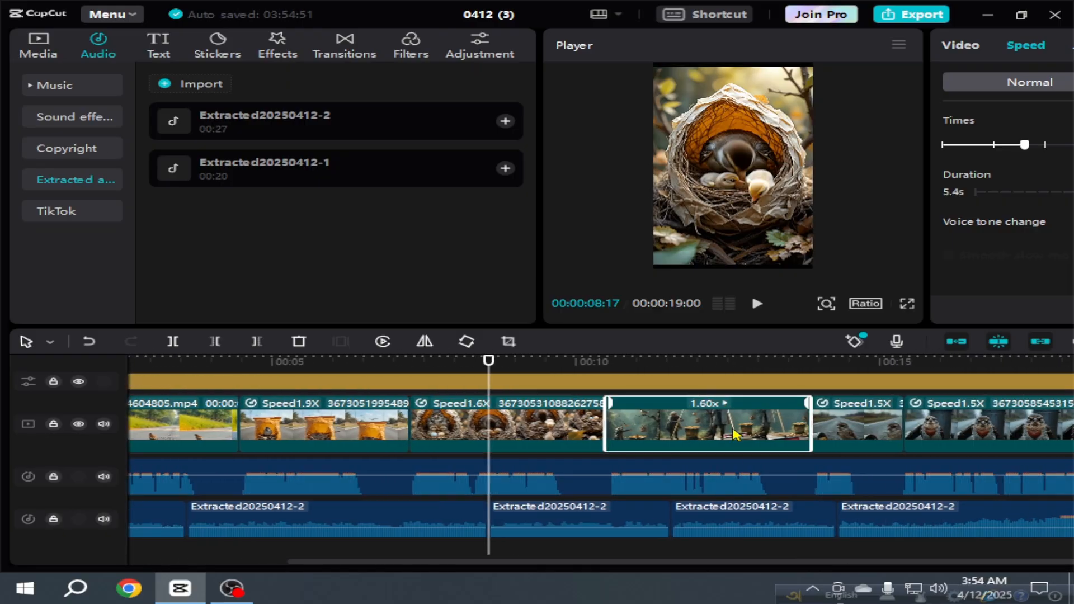
pyautogui.click(507, 342)
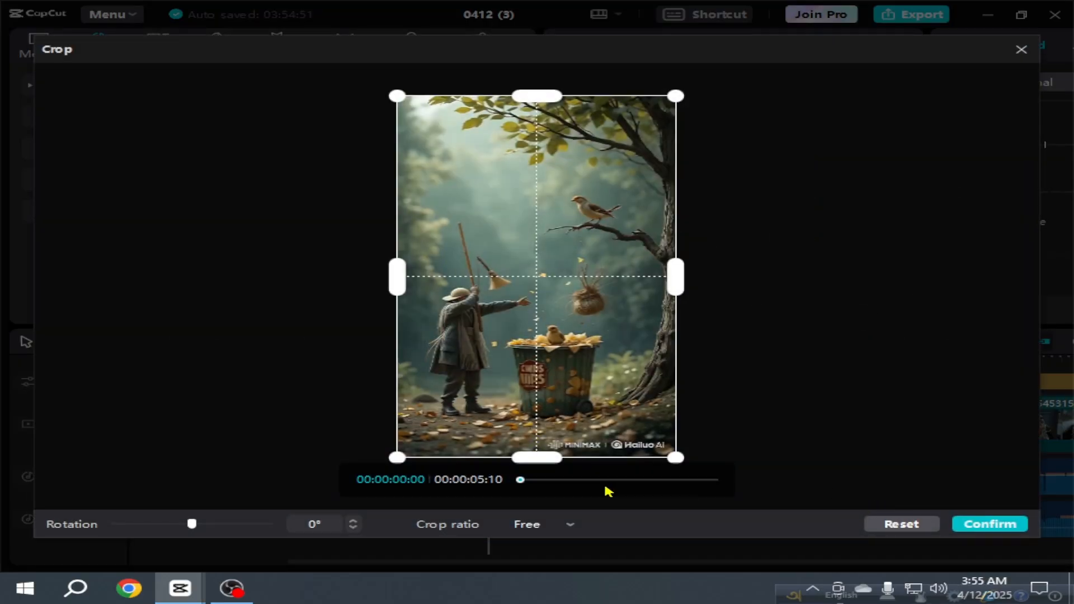
pyautogui.moveTo(542, 459); pyautogui.dragTo(545, 446)
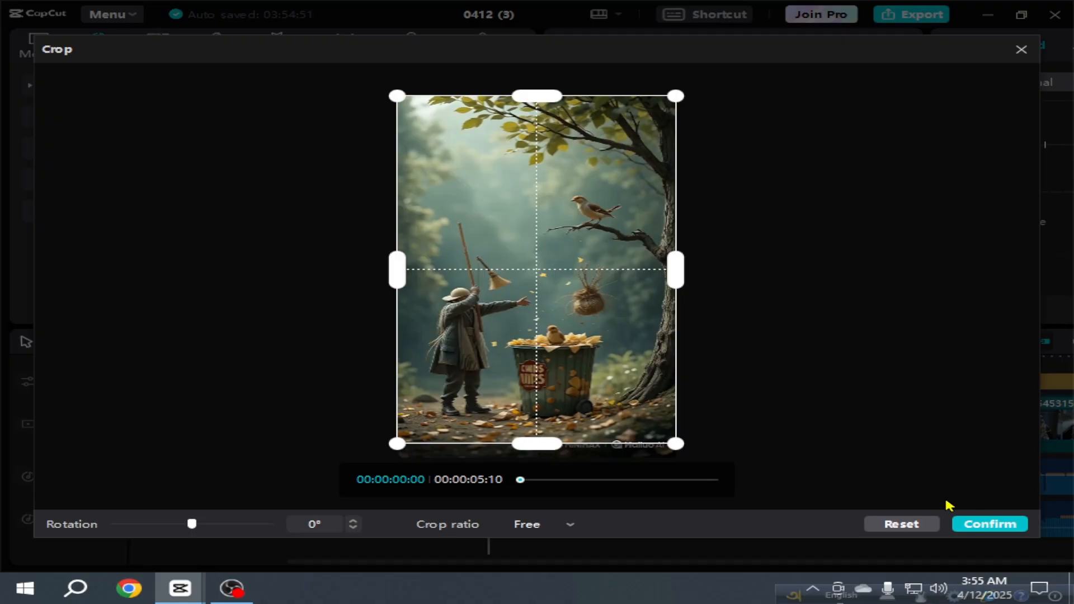
pyautogui.click(987, 524)
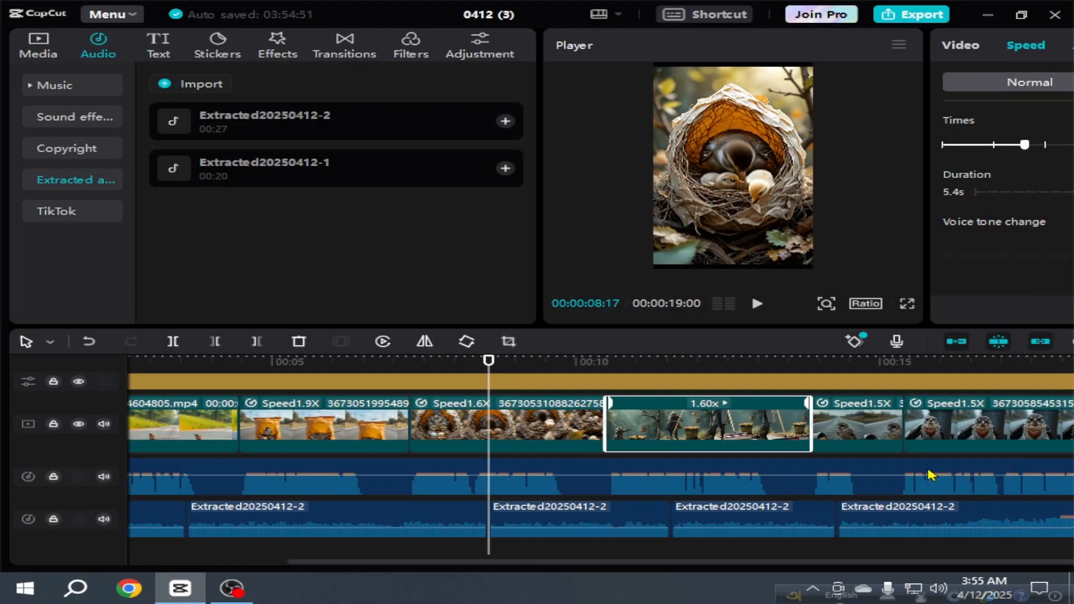
# - Crop the watermark strip off the lower edge of the fifth clip, showing the sparrow on the road
pyautogui.click(864, 432)
pyautogui.click(507, 343)
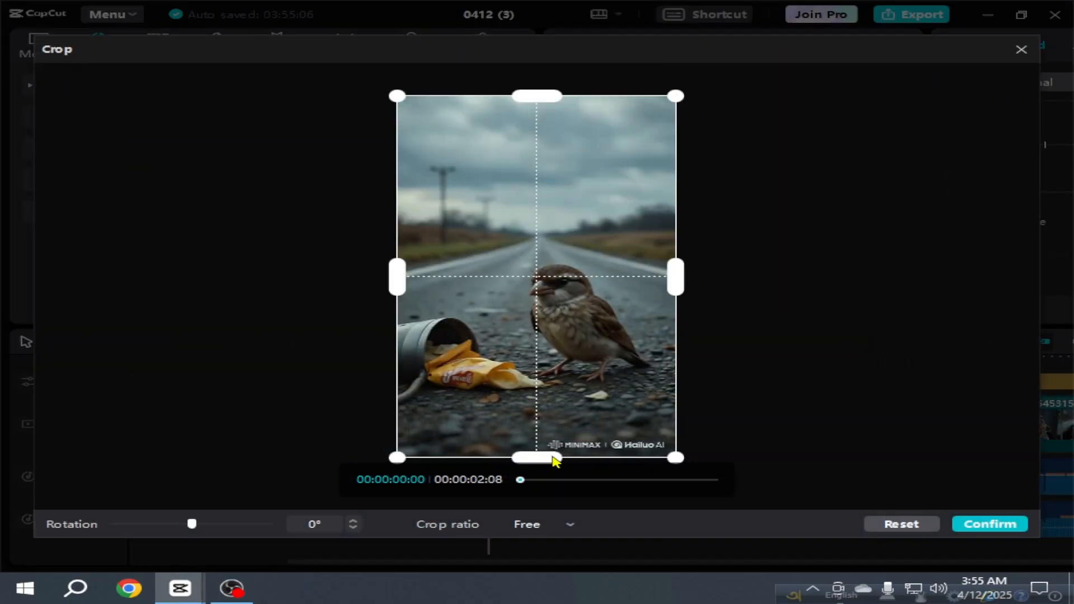
pyautogui.moveTo(554, 460); pyautogui.dragTo(554, 448)
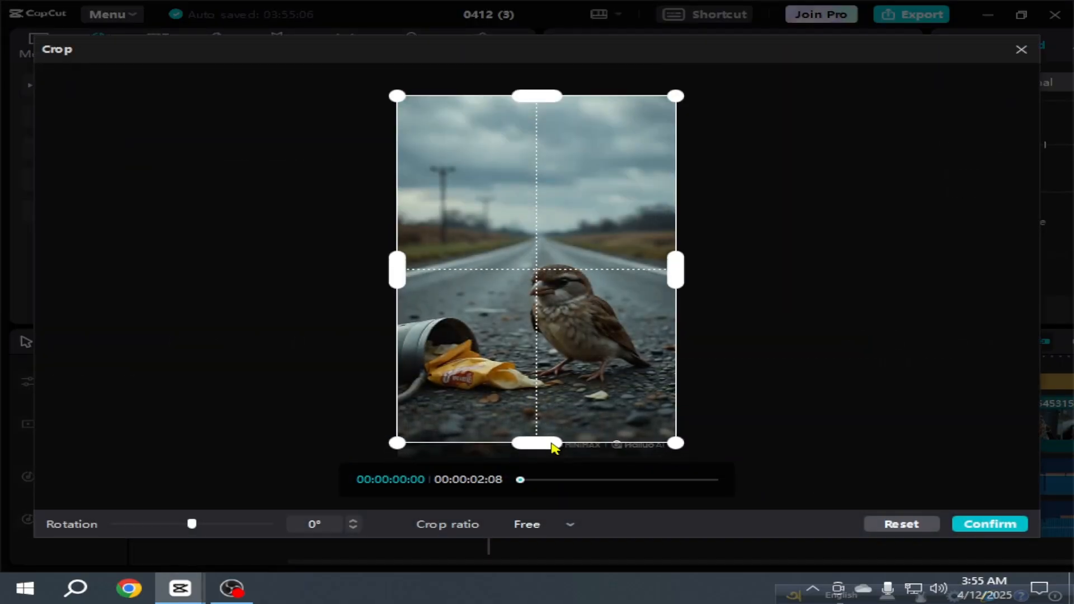
pyautogui.click(991, 523)
# - Crop the watermark strip off the lower edge of the last clip, showing the sparrow with a heart
pyautogui.moveTo(851, 564); pyautogui.dragTo(882, 564)
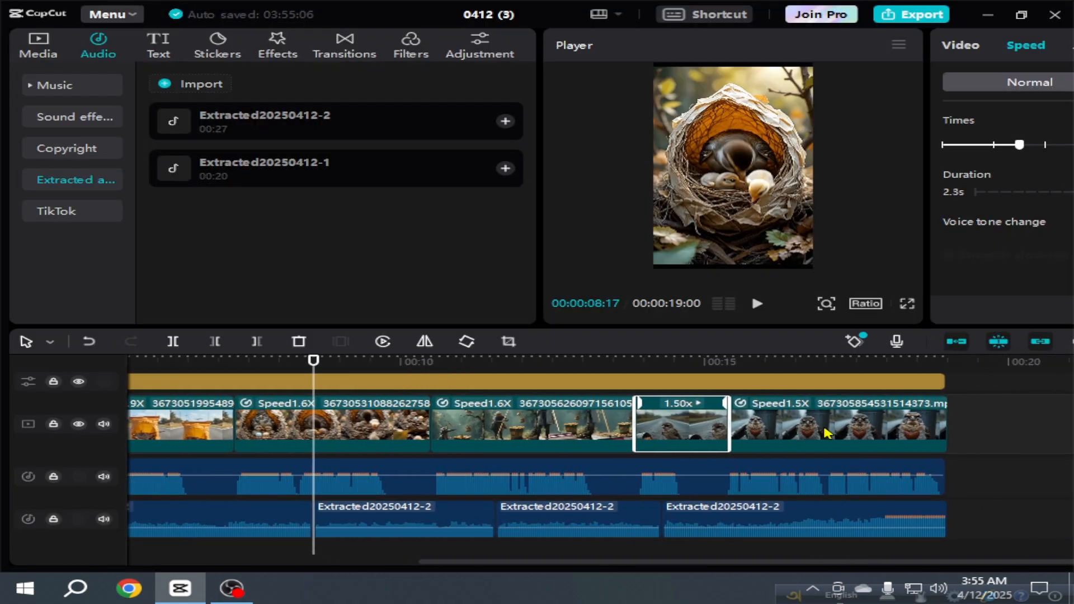
pyautogui.click(826, 428)
pyautogui.click(509, 342)
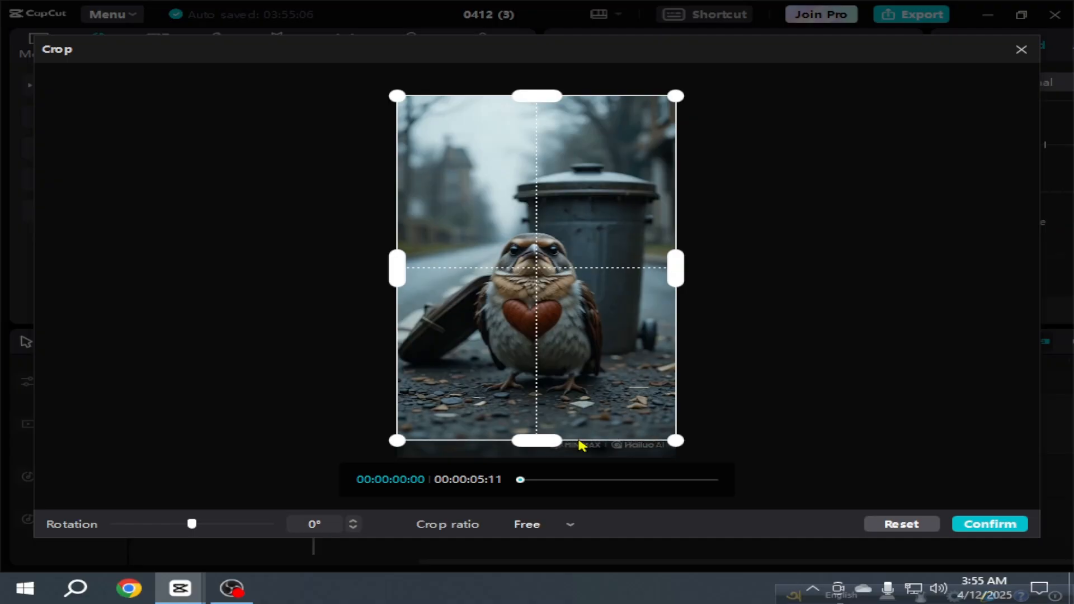
pyautogui.click(989, 526)
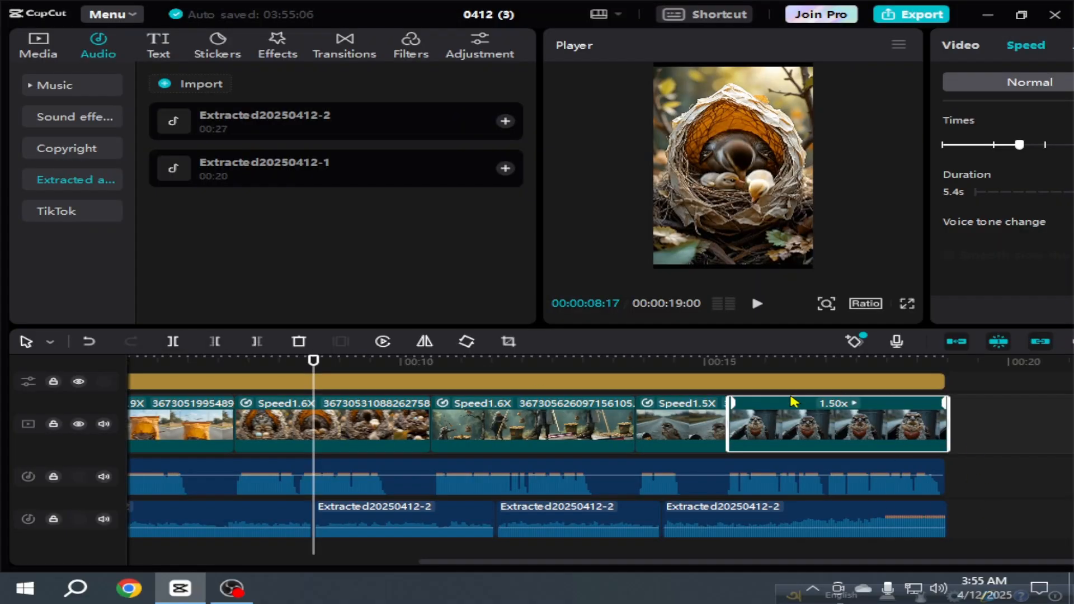
# - Play the whole video in full screen from 00:00:00:00 to its end and leave full screen
pyautogui.click(906, 305)
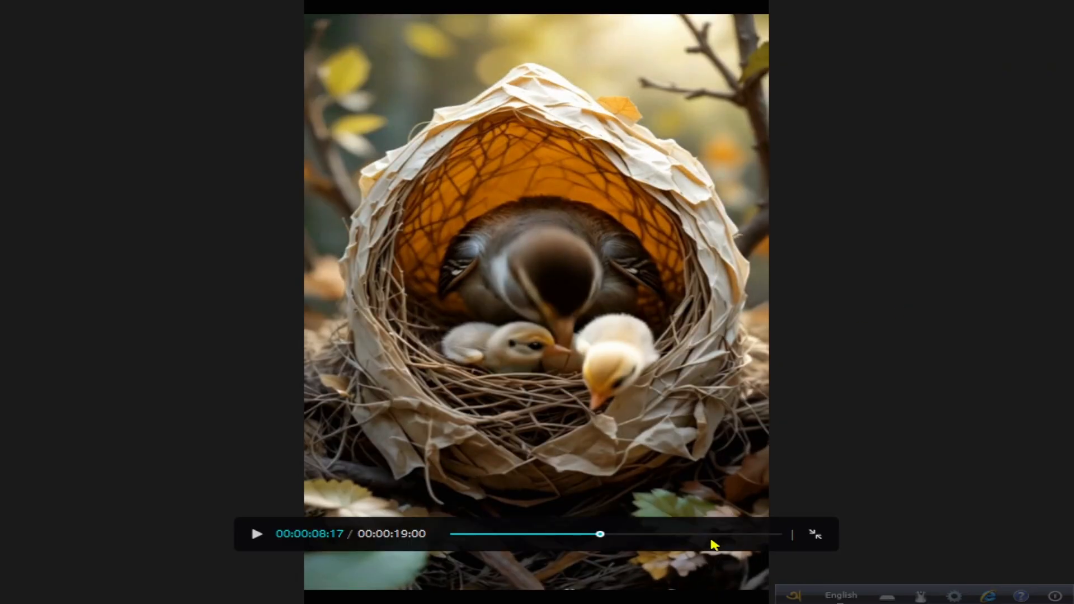
pyautogui.moveTo(347, 537); pyautogui.dragTo(227, 537)
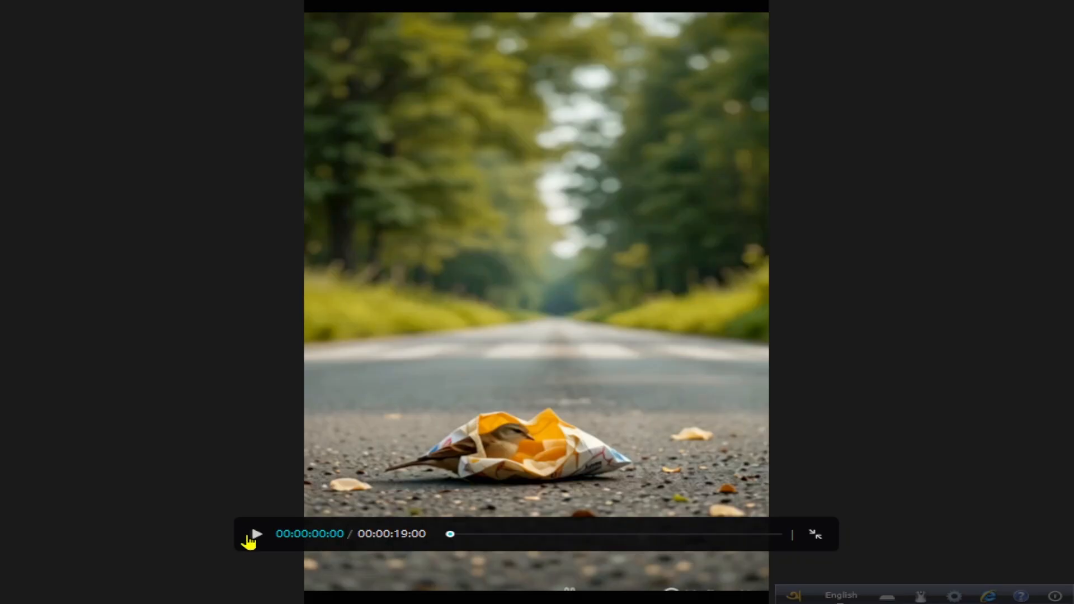
pyautogui.click(256, 534)
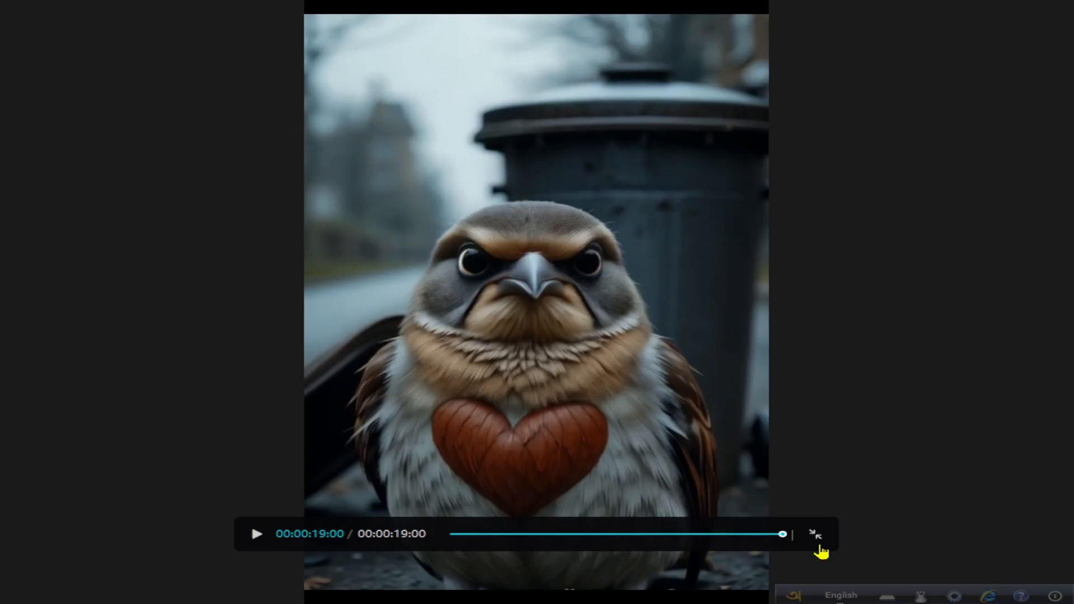
pyautogui.click(815, 535)
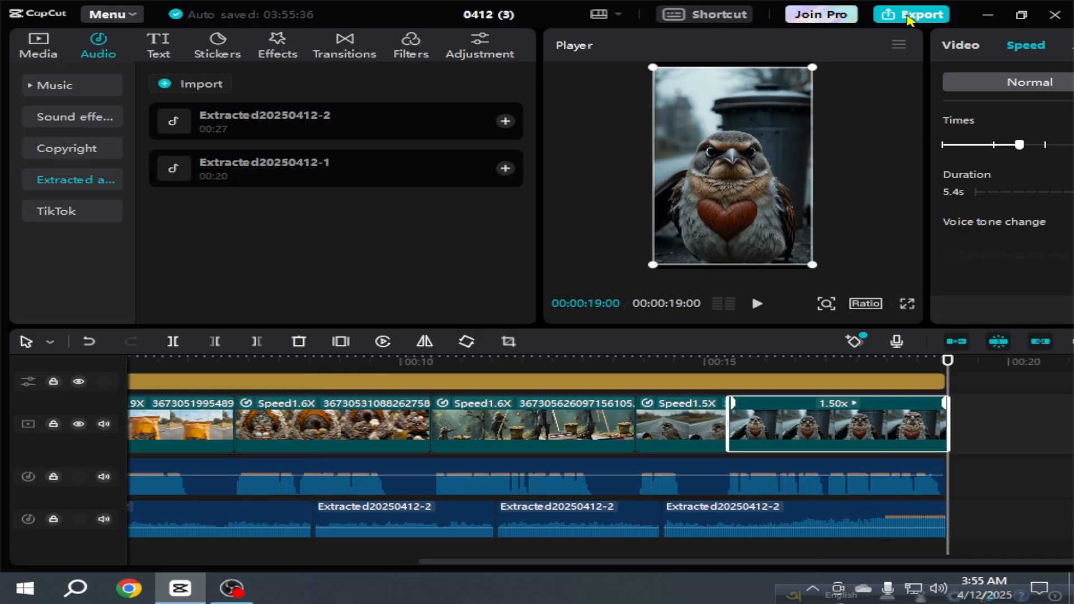
# - Export the video as "coroy story" in 4K, H.264, mp4 at 30fps with the recommended bit rate
pyautogui.click(909, 15)
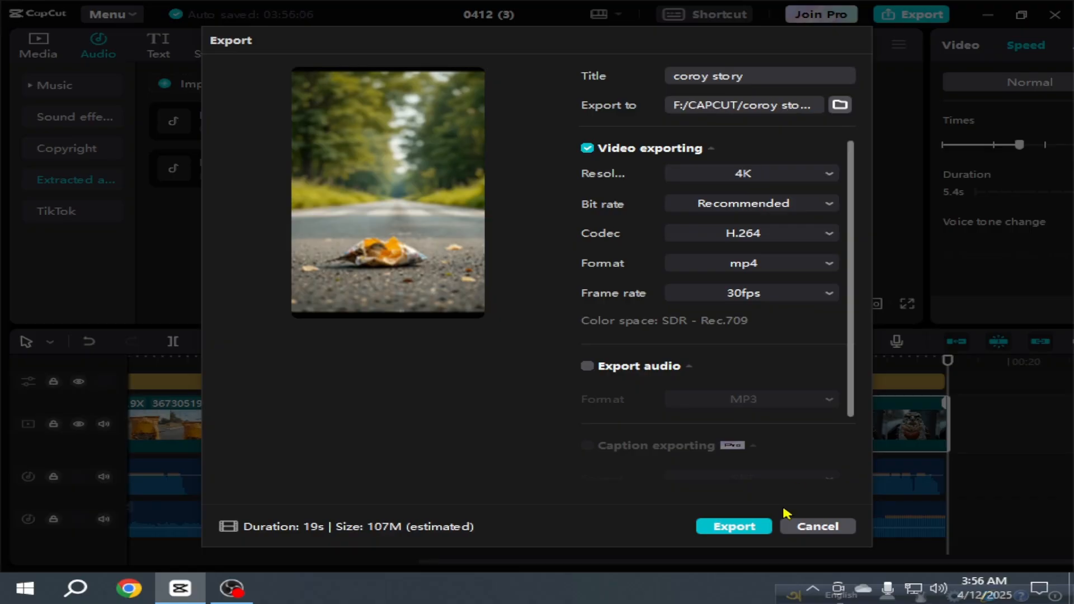
pyautogui.click(744, 530)
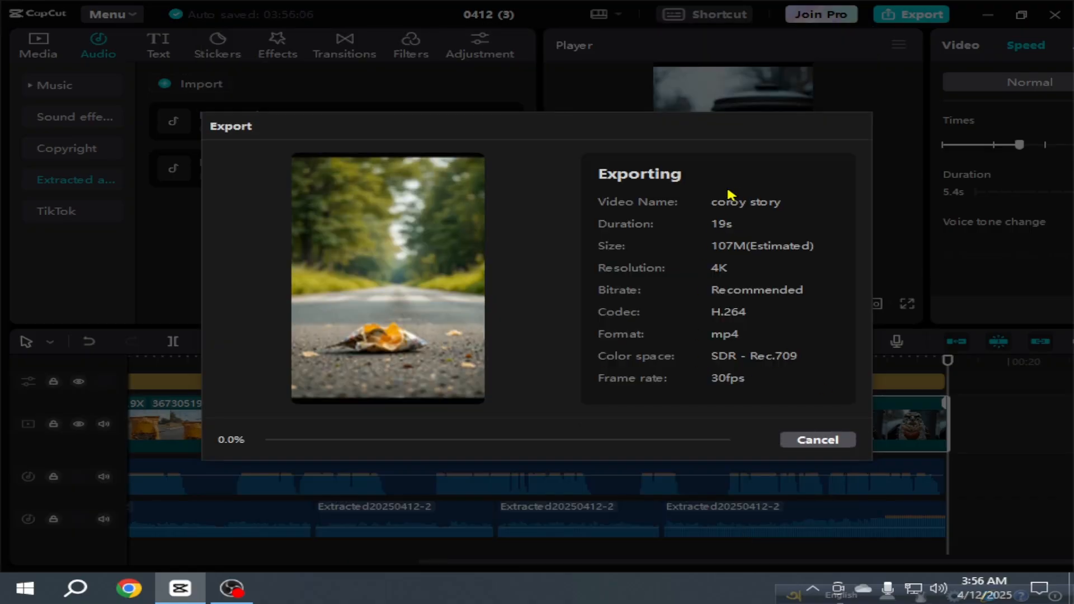